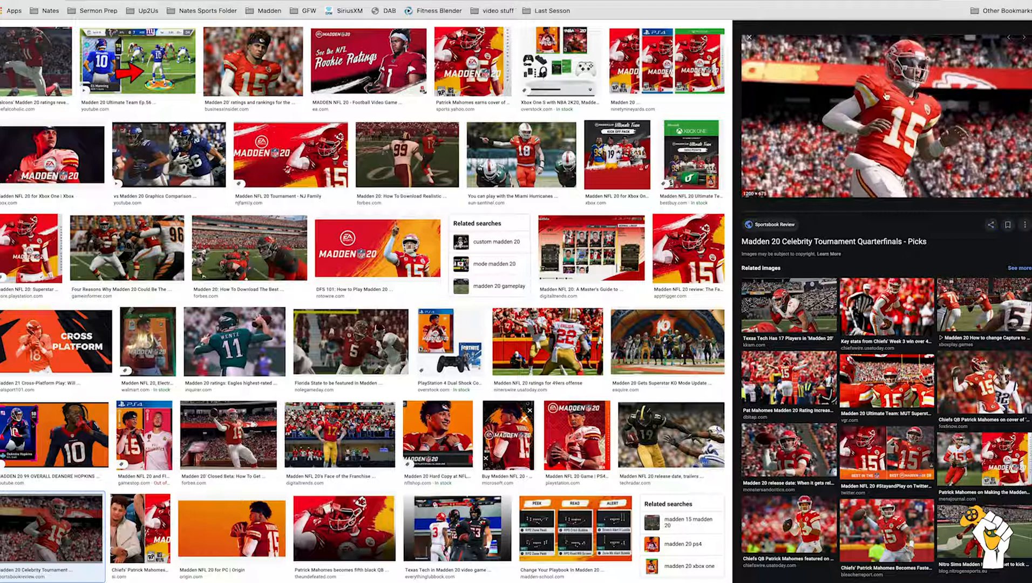
# Step: Open the source article of the Madden 20 Celebrity Tournament image in a new tab, and save its main player picture
pyautogui.rightClick(875, 115)
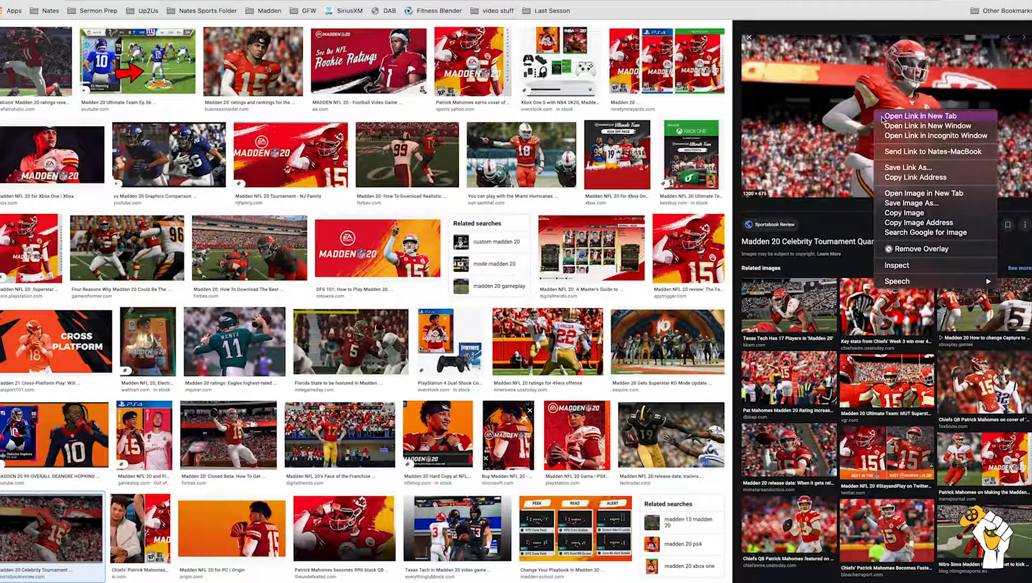
pyautogui.click(888, 115)
pyautogui.click(300, 1)
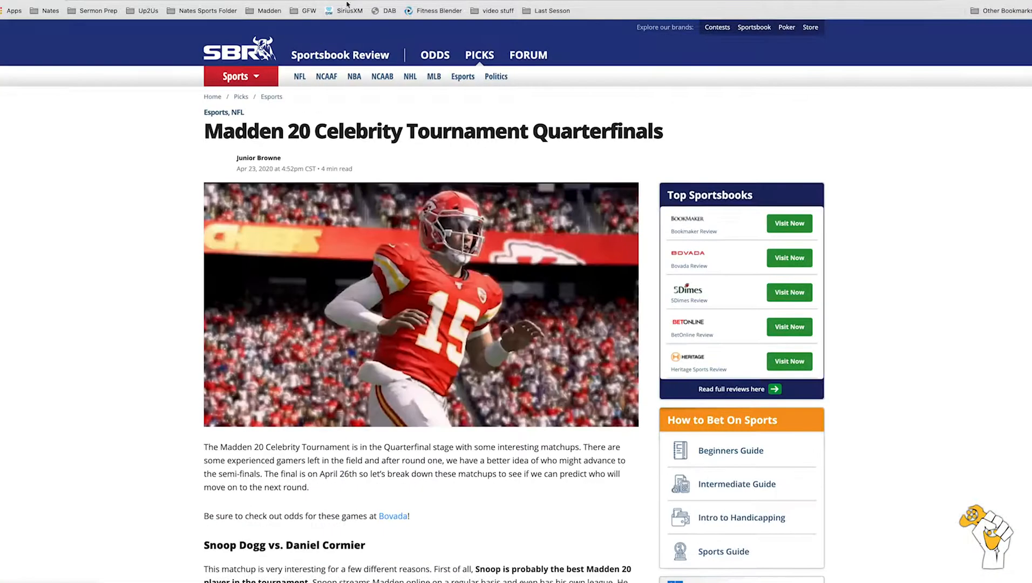
pyautogui.rightClick(367, 244)
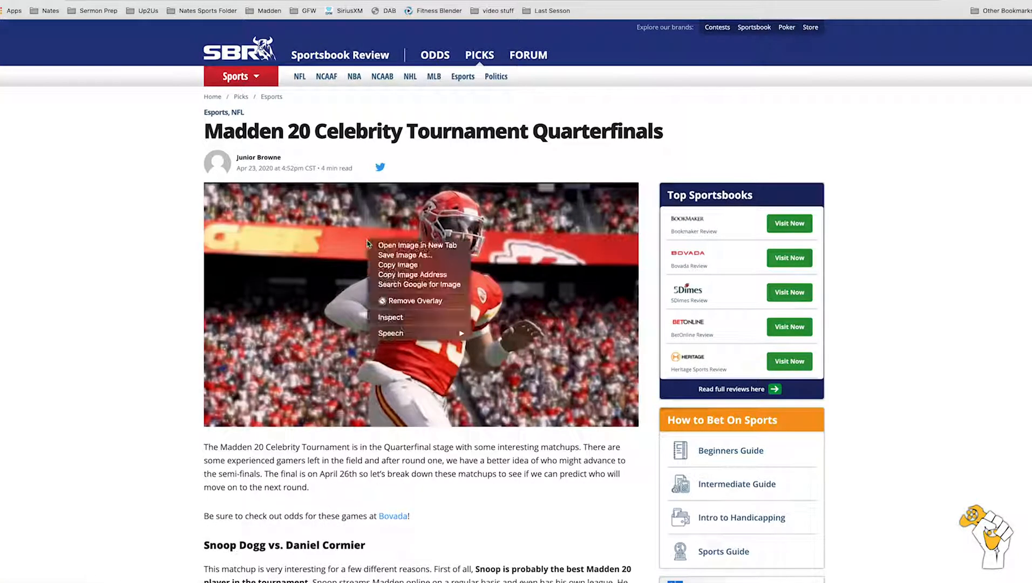
pyautogui.click(392, 256)
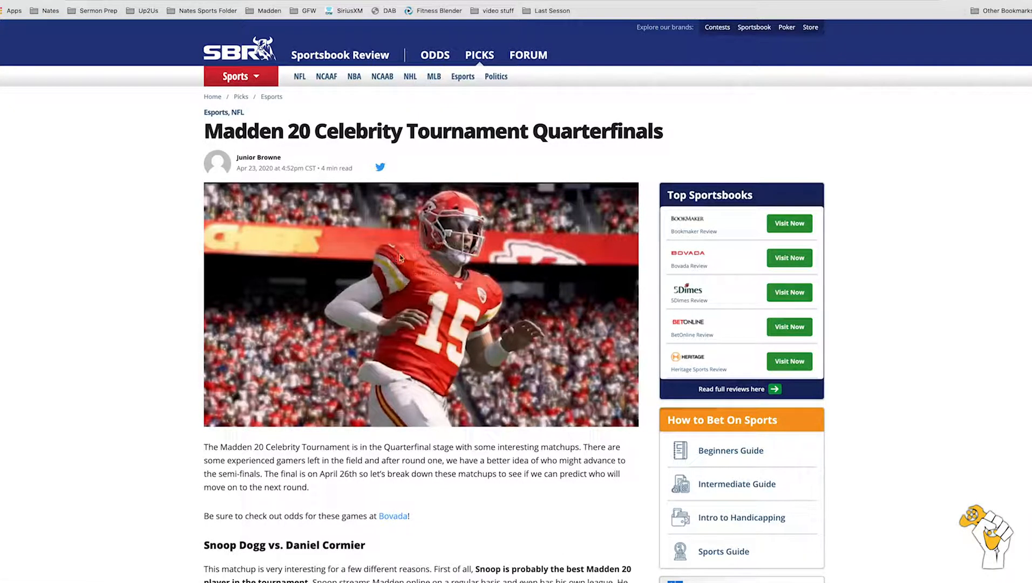
pyautogui.click(573, 62)
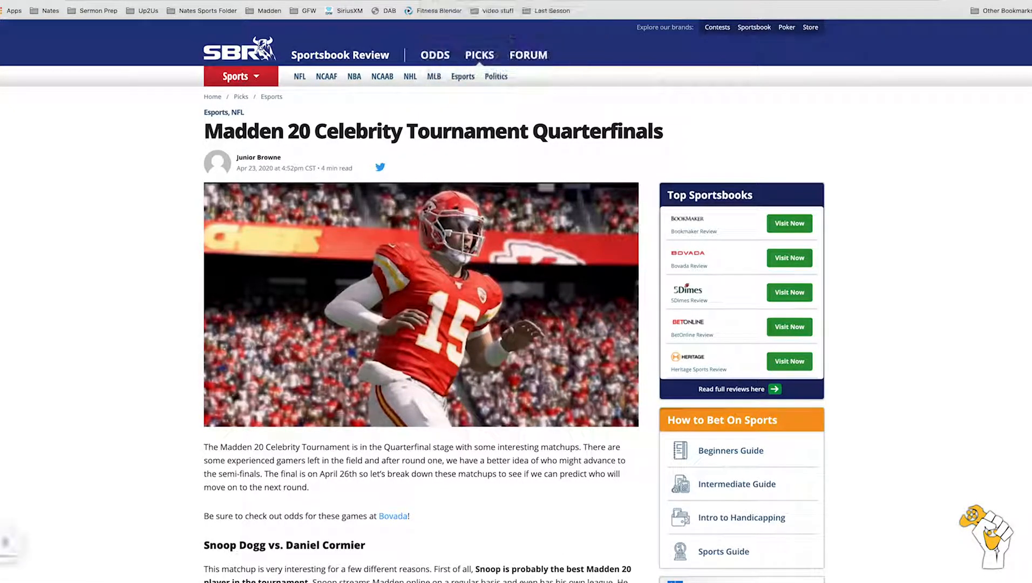
pyautogui.press('super+w')
# Step: Switch to Photoshop and try to open the saved player picture from Downloads
pyautogui.press('super+Tab')
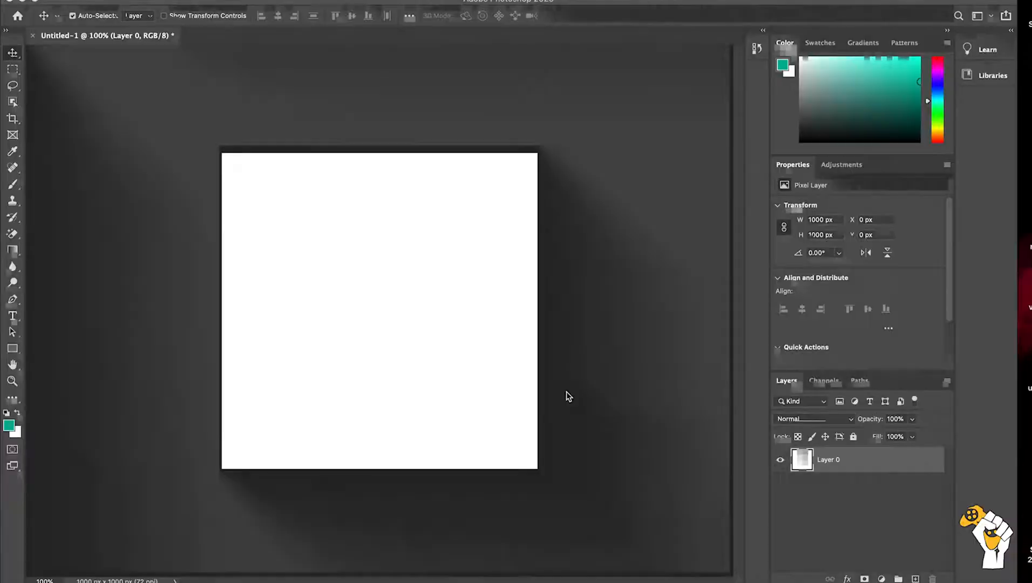
pyautogui.press('super+o')
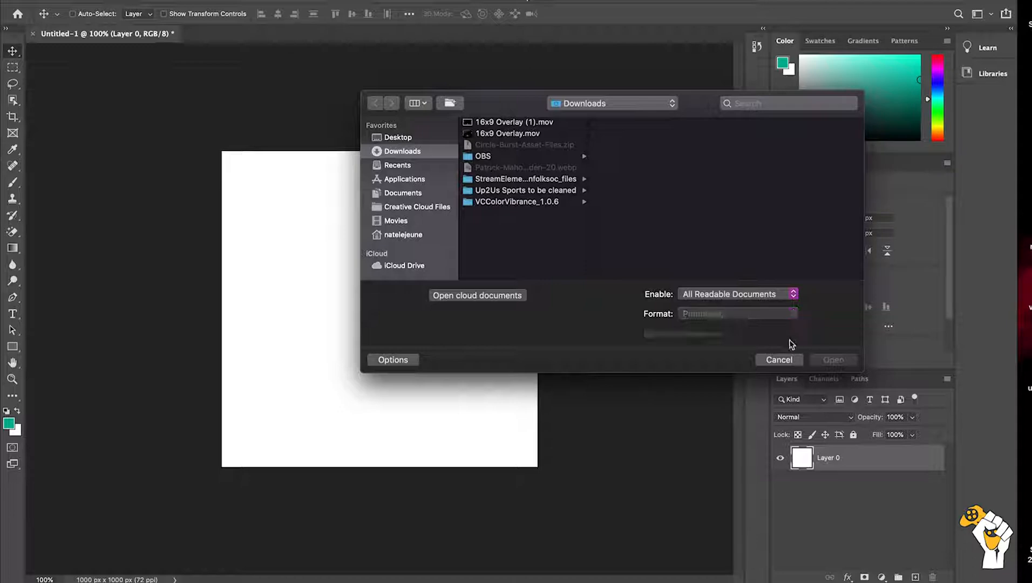
pyautogui.click(780, 361)
# Step: Switch to Chrome and run a Google image search for "madden 20" in a new tab
pyautogui.hotkey('ctrl', 'Up')
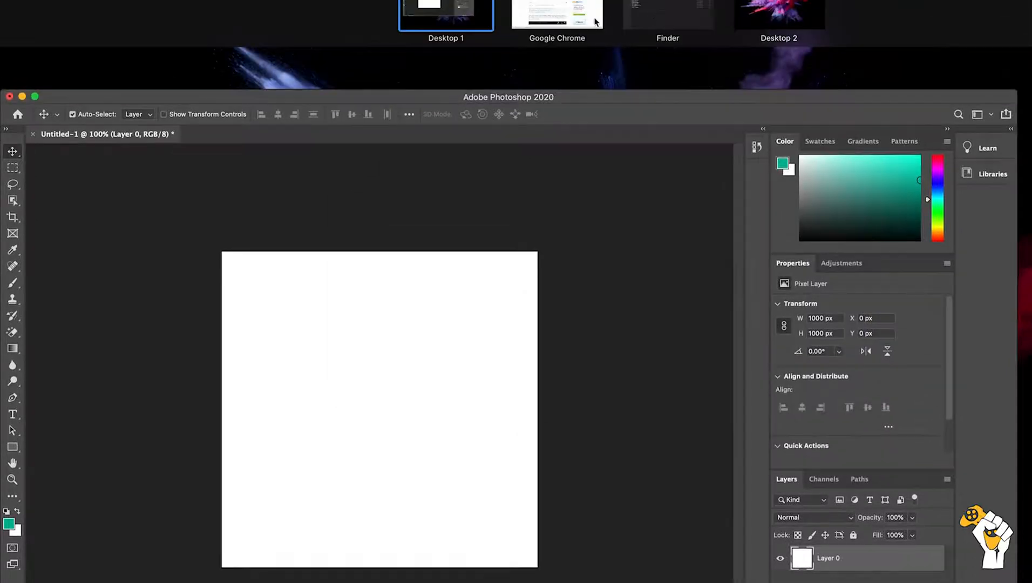
pyautogui.click(593, 18)
pyautogui.press('super+t')
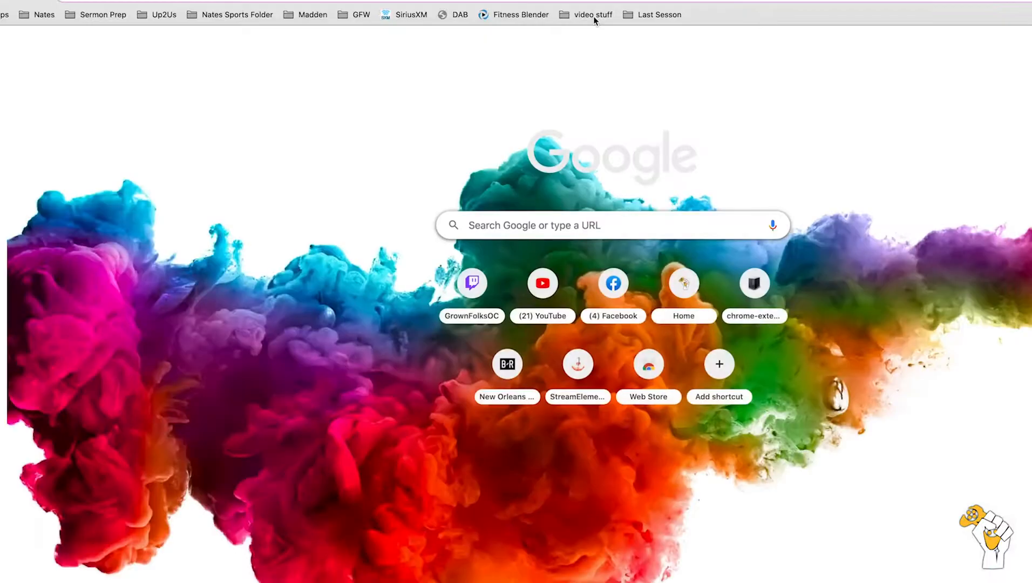
pyautogui.write('madden')
pyautogui.press('Return')
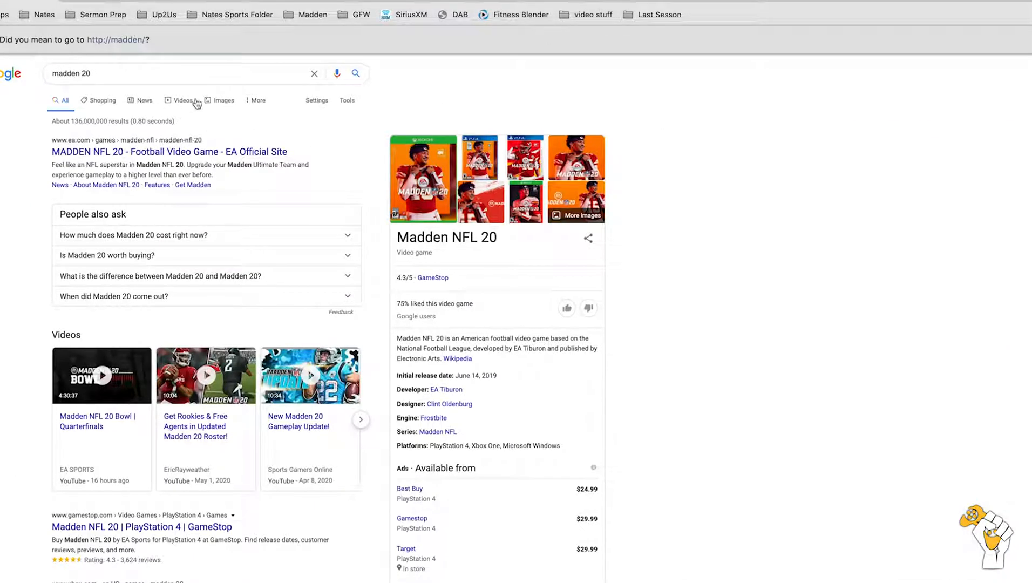
pyautogui.click(223, 102)
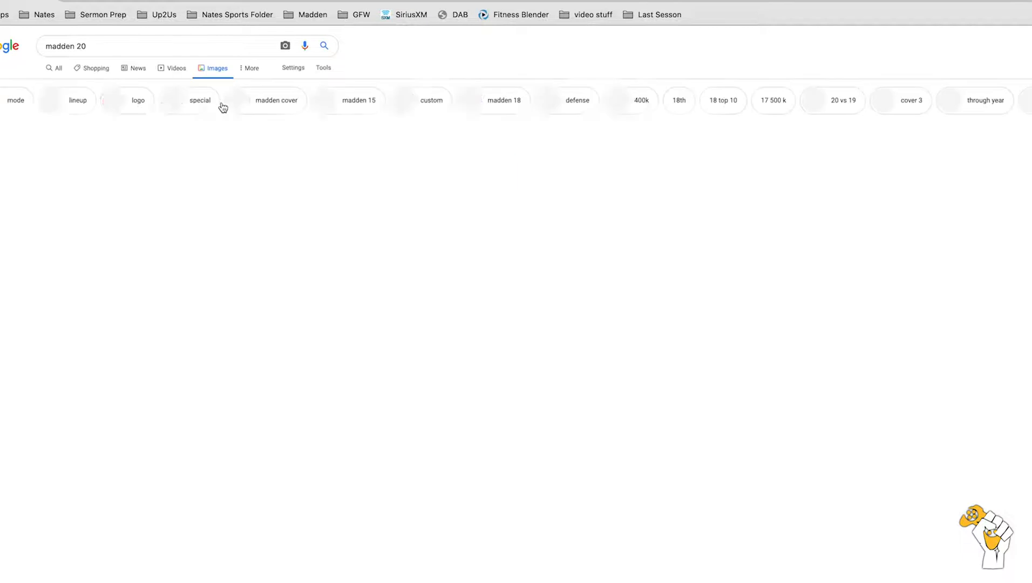
# Step: Open the Madden 20 Celebrity Tournament image of player 15 and save it to Downloads as a JPEG image
pyautogui.scroll(-12, 396, 277)
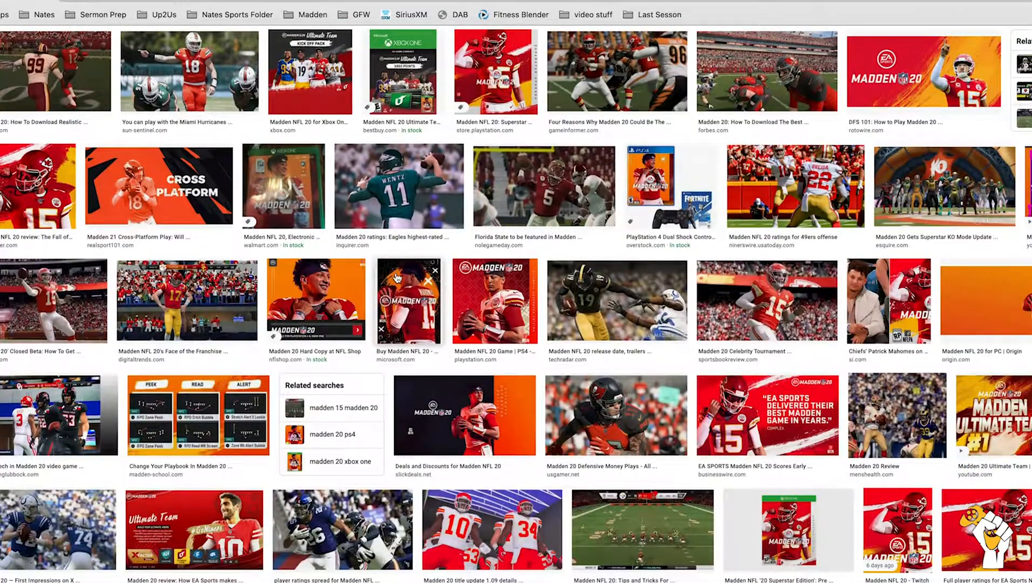
pyautogui.click(756, 296)
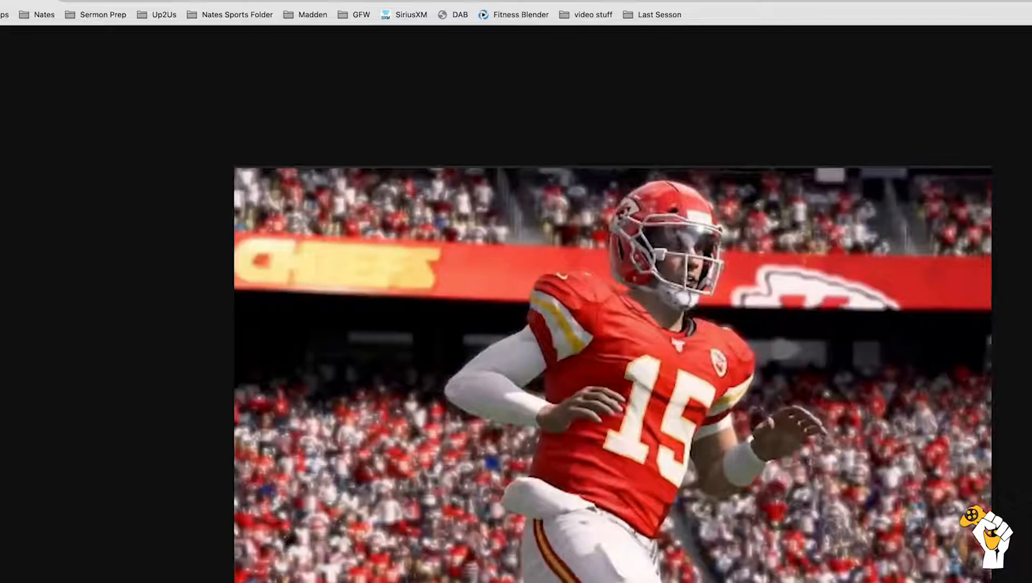
pyautogui.rightClick(561, 359)
pyautogui.click(615, 379)
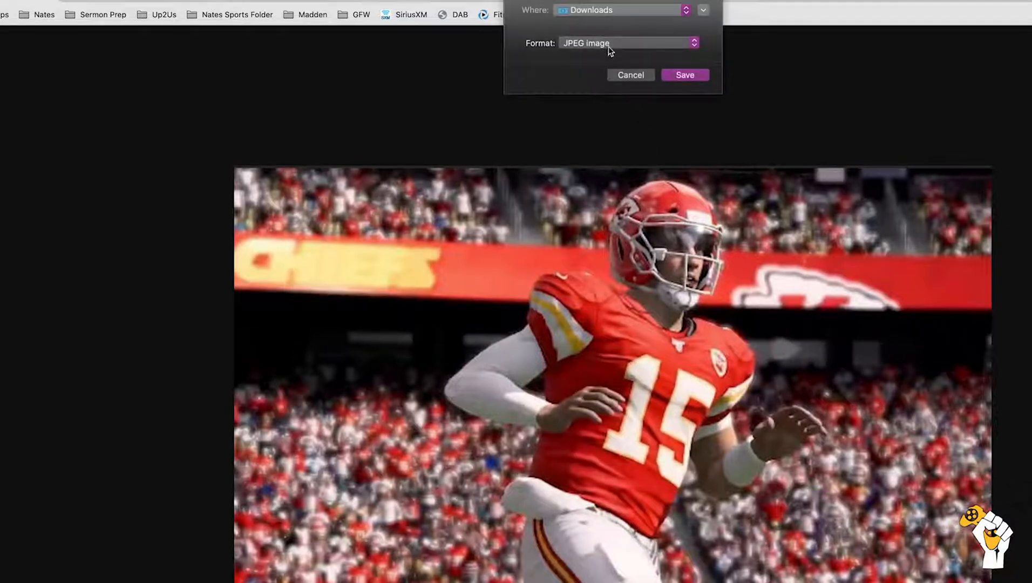
pyautogui.click(695, 78)
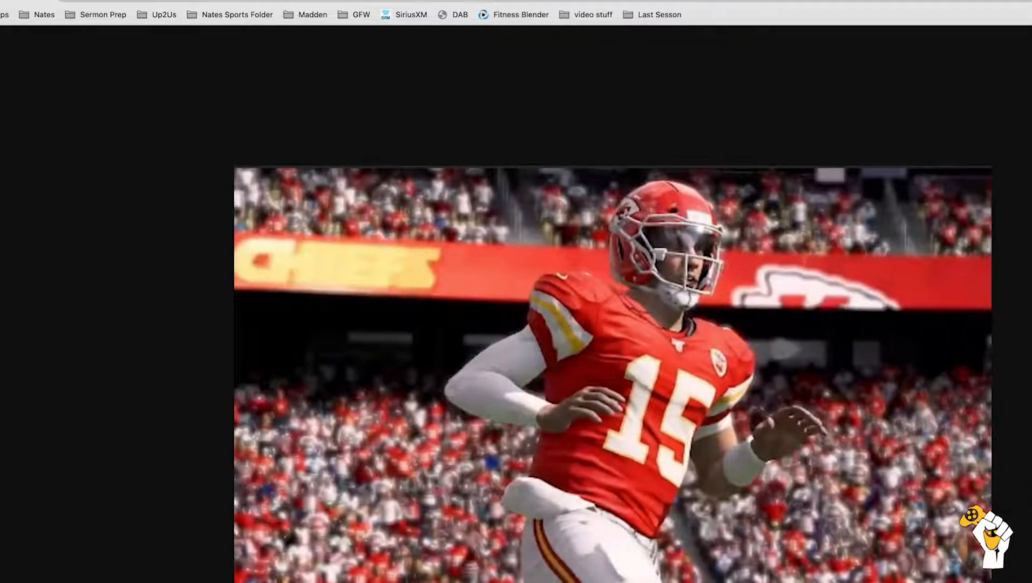
pyautogui.press('super+w')
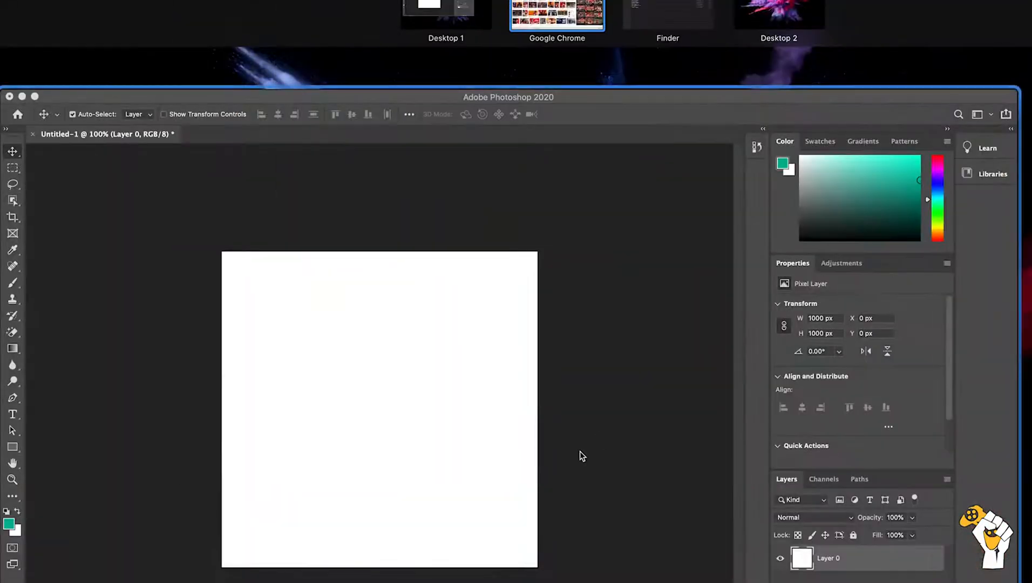
# Step: Switch to Photoshop and open Patrick-Mahomes-Madden-20.jpg from Downloads
pyautogui.click(581, 456)
pyautogui.press('super+o')
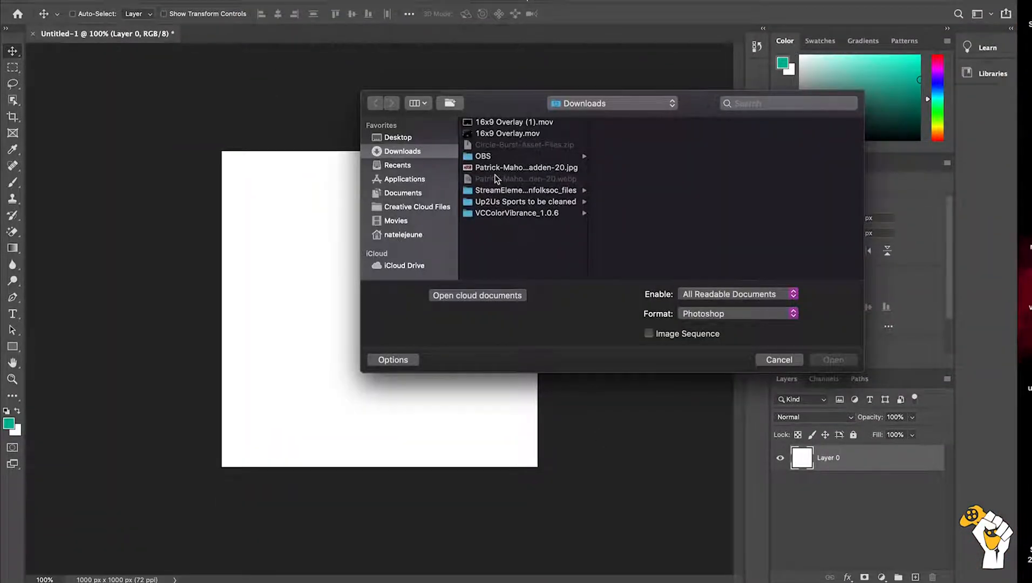
pyautogui.click(491, 169)
pyautogui.doubleClick(492, 169)
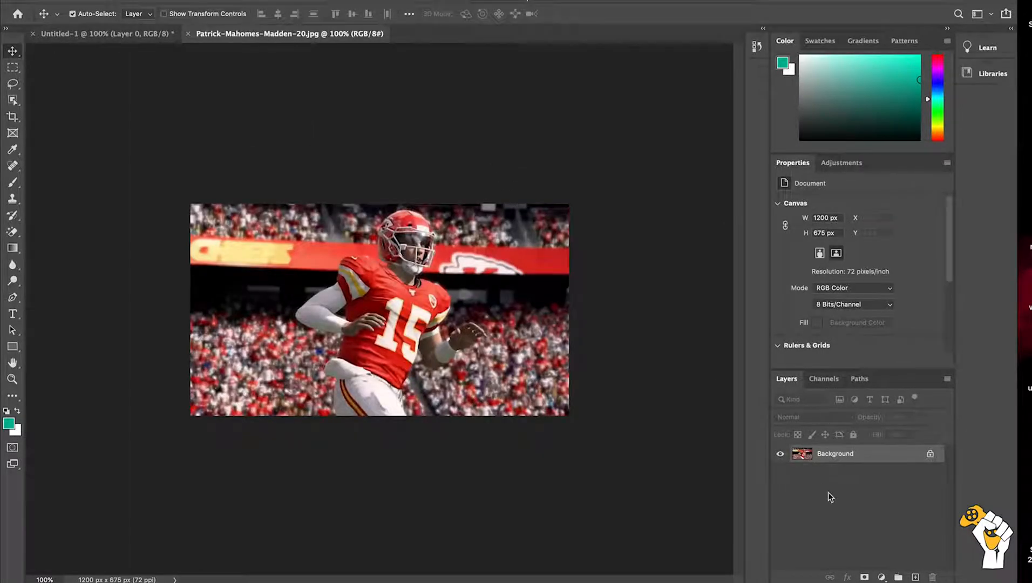
# Step: Convert the photo's Background into a regular layer, and copy the entire image into the Untitled-1 document
pyautogui.doubleClick(802, 457)
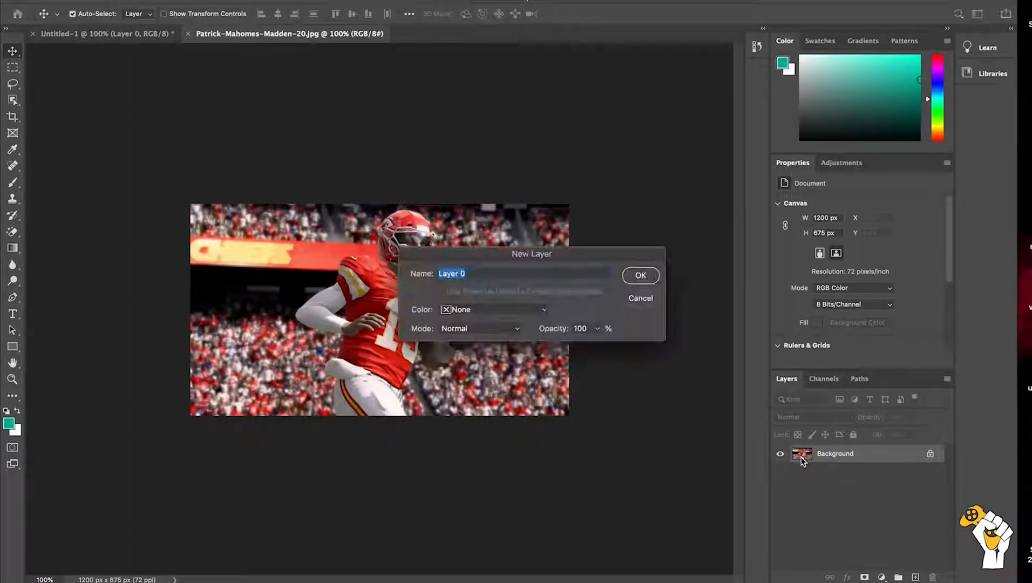
pyautogui.press('Return')
pyautogui.keyDown('super'); pyautogui.click(802, 457); pyautogui.keyUp('super')
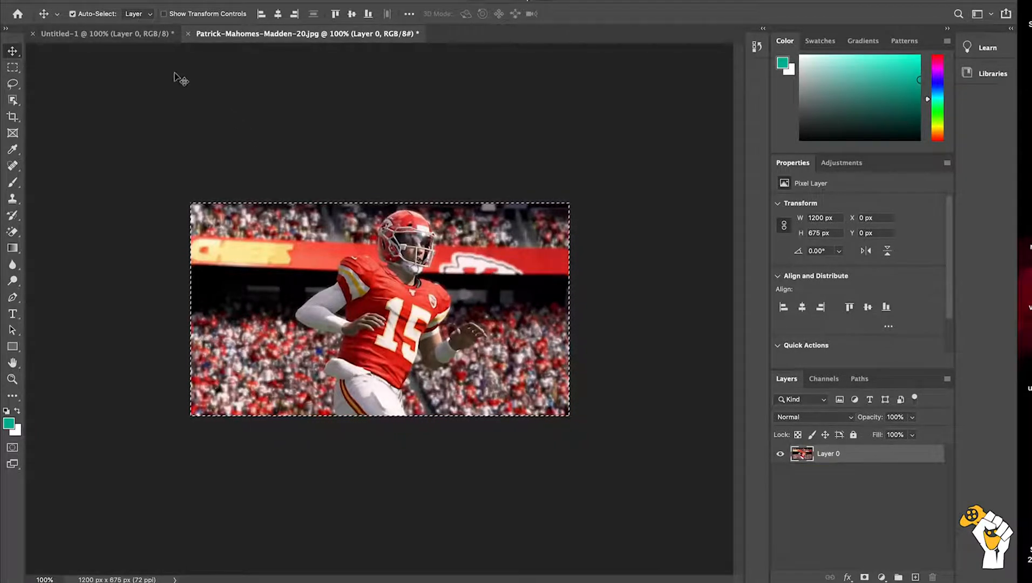
pyautogui.click(138, 37)
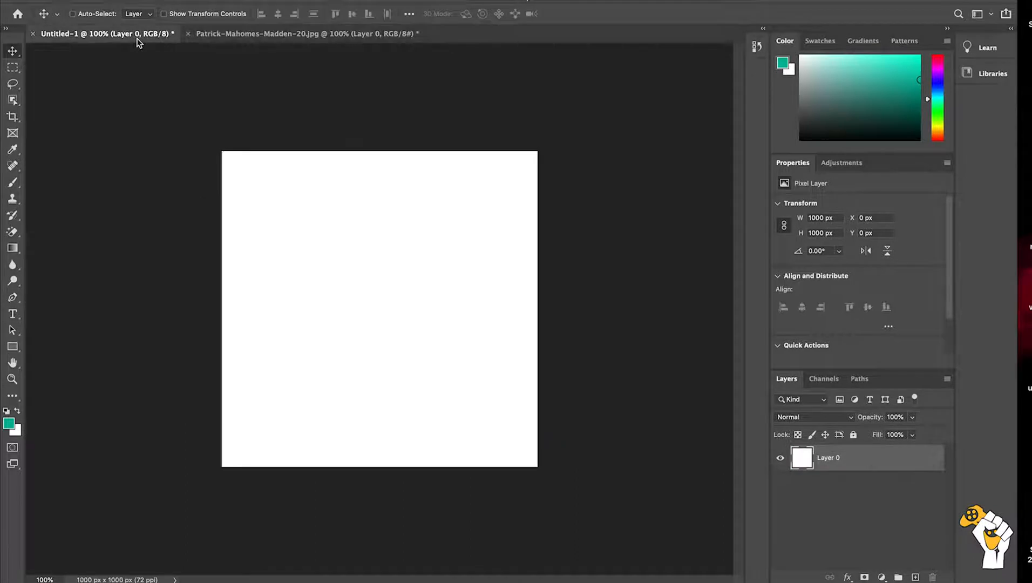
pyautogui.press('super+v')
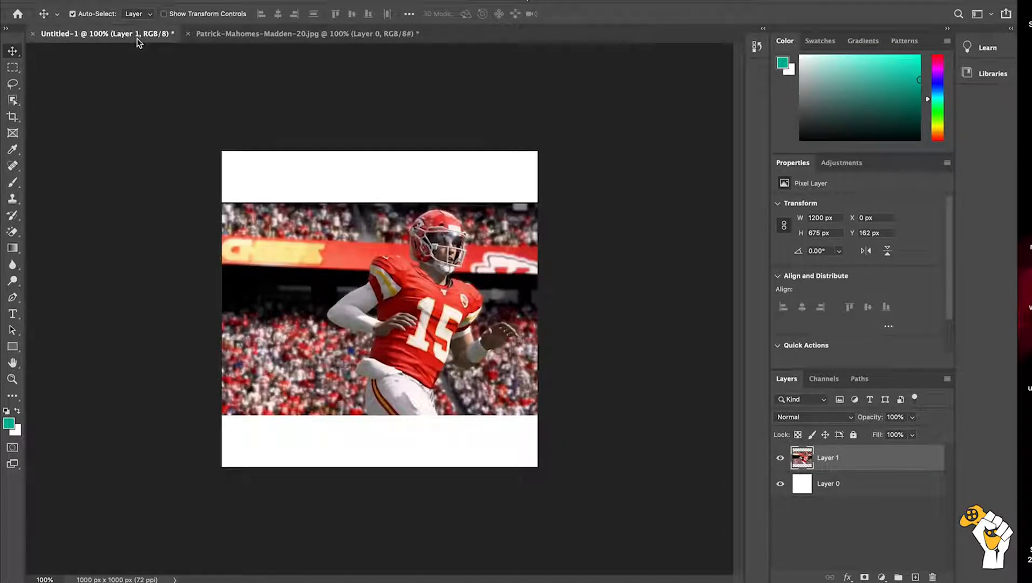
# Step: Delete the white Layer 0, and scale the player image to about 153%, positioned so it fills the square canvas with the player inside
pyautogui.click(859, 484)
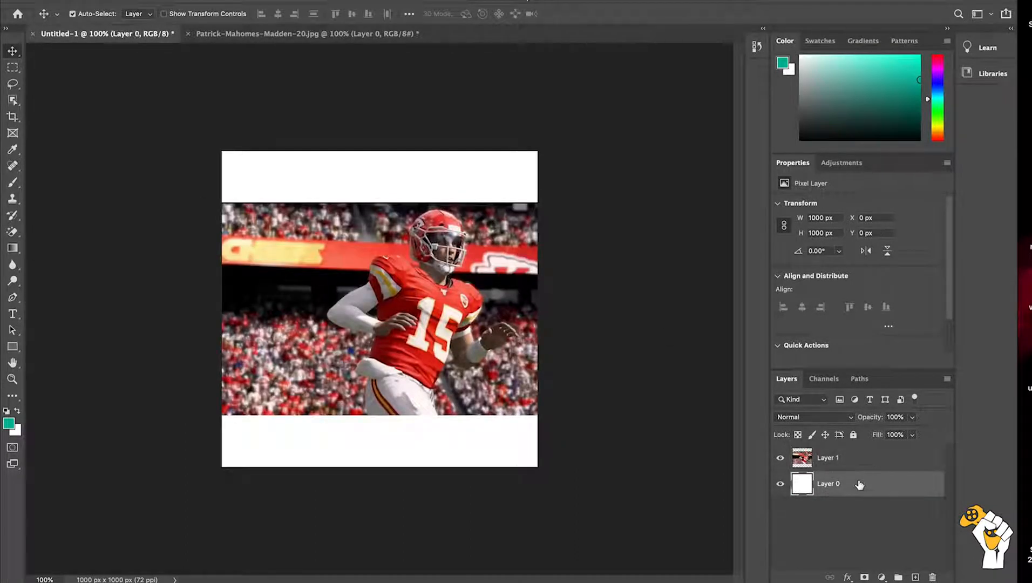
pyautogui.press('Delete')
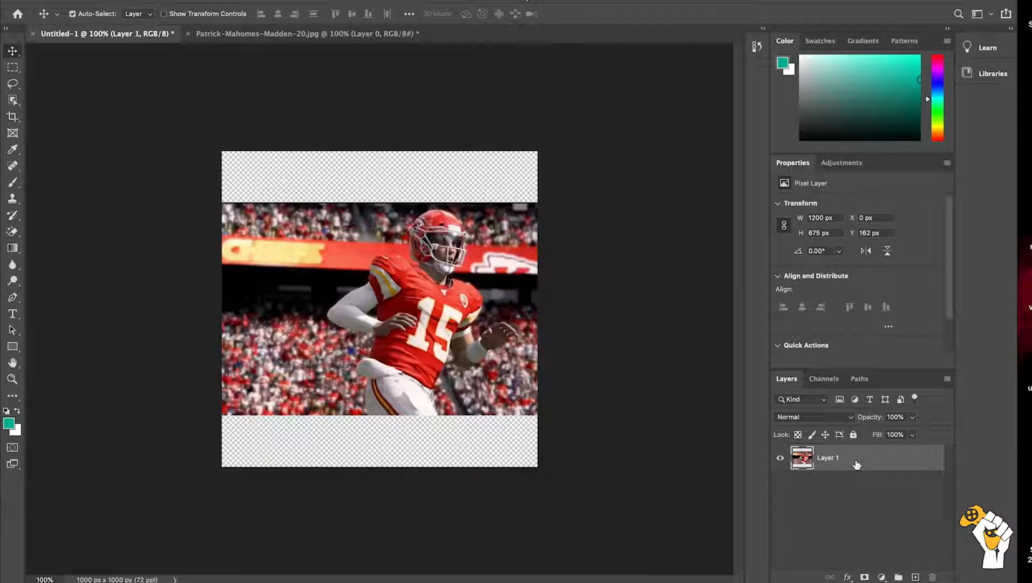
pyautogui.hotkey('ctrl', 't')
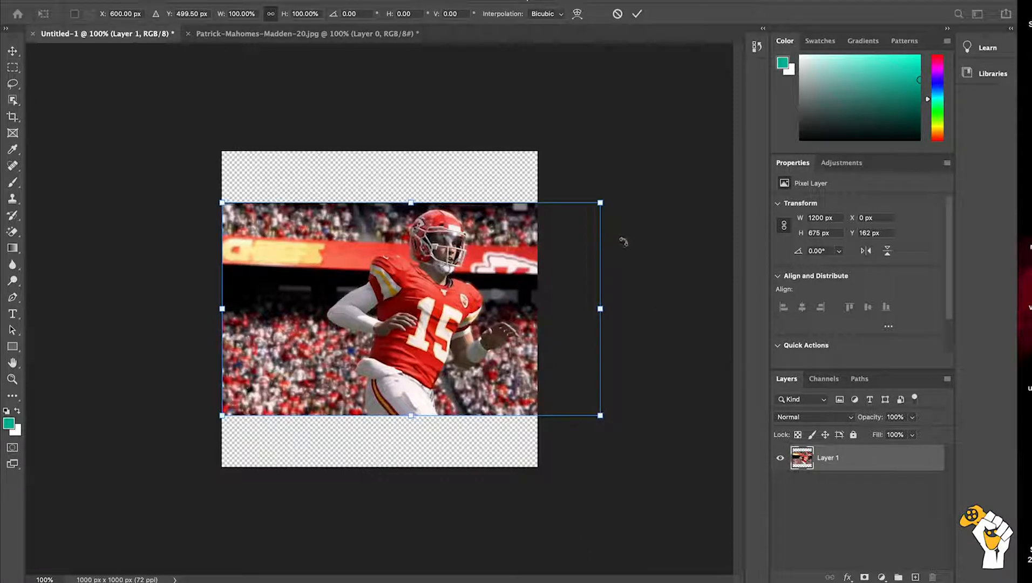
pyautogui.moveTo(600, 203); pyautogui.dragTo(693, 135)
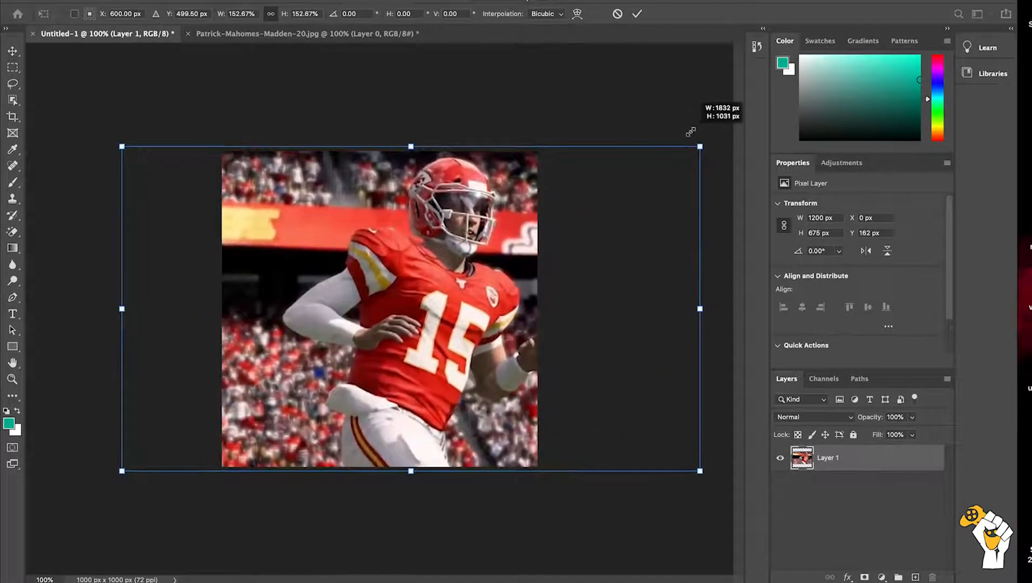
pyautogui.moveTo(573, 291); pyautogui.dragTo(519, 292)
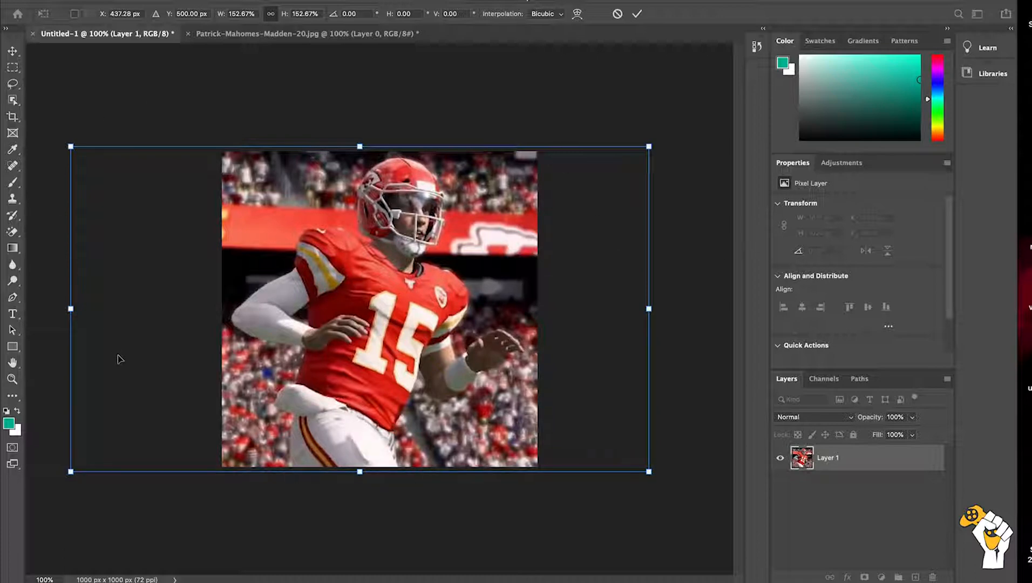
pyautogui.press('Return')
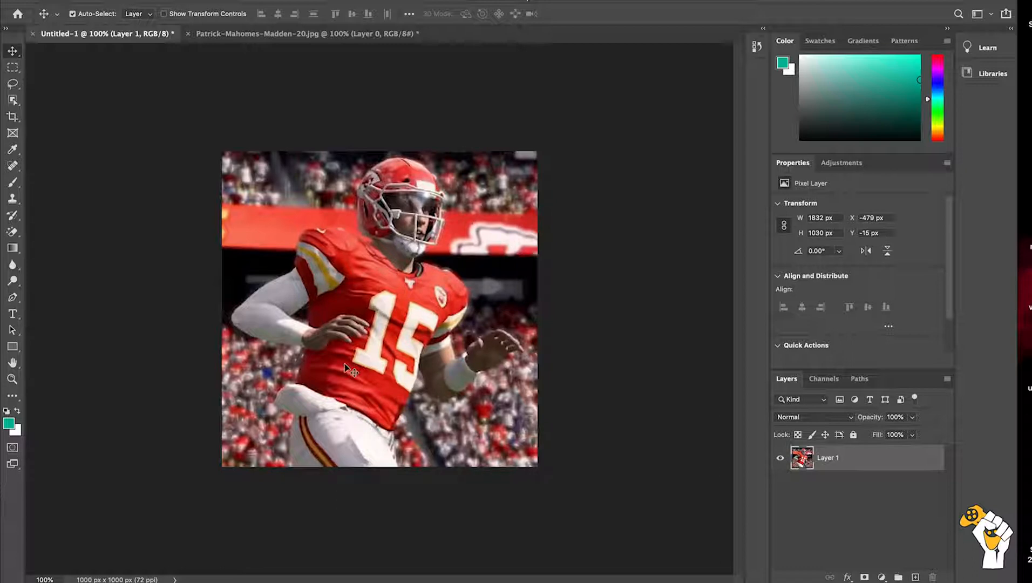
# Step: Activate the Pen tool in Path mode, and inspect the player's outline and helmet for enclosed background areas
pyautogui.scroll(5, 346, 367)
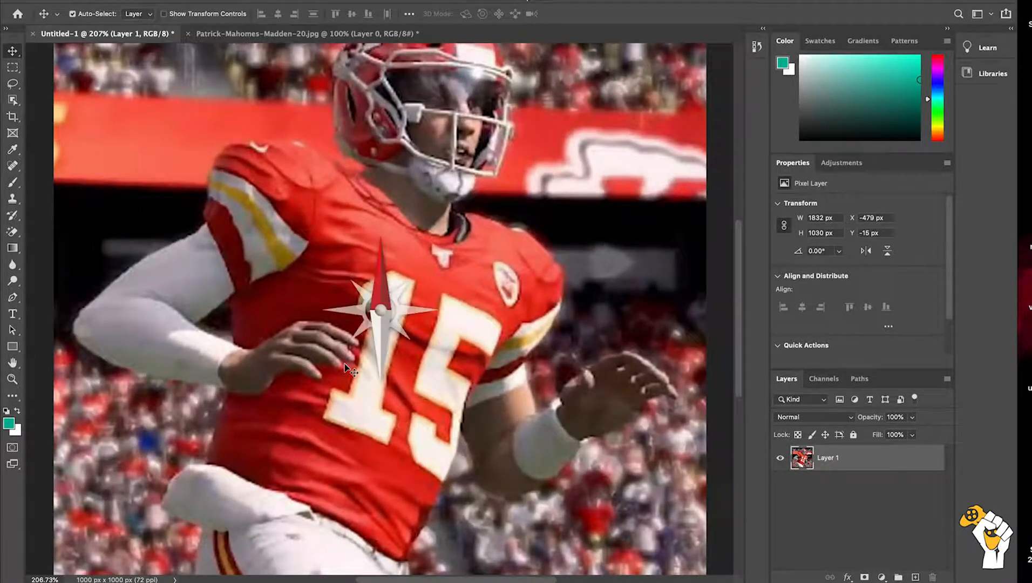
pyautogui.scroll(3, 345, 367)
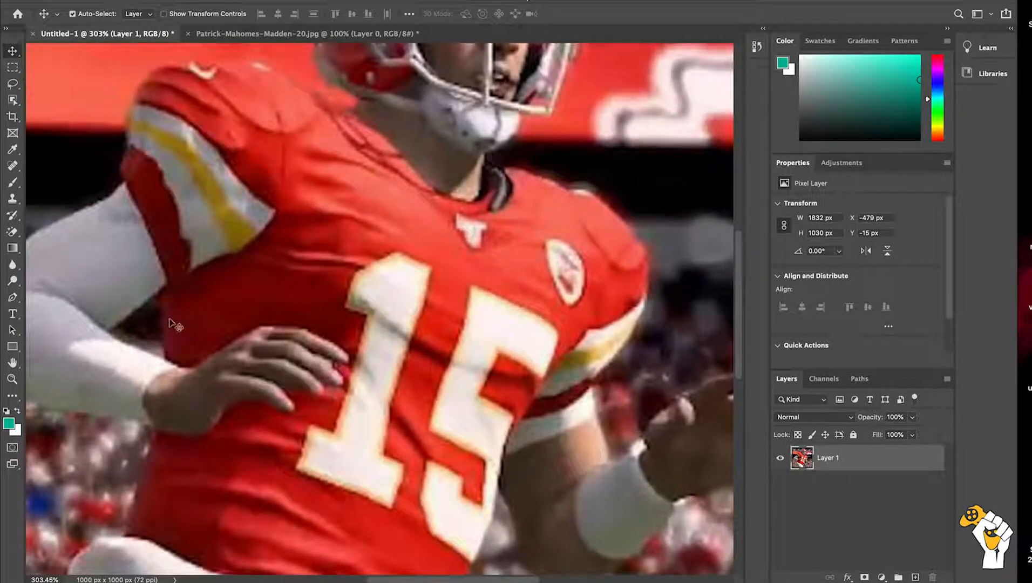
pyautogui.scroll(2, 613, 294)
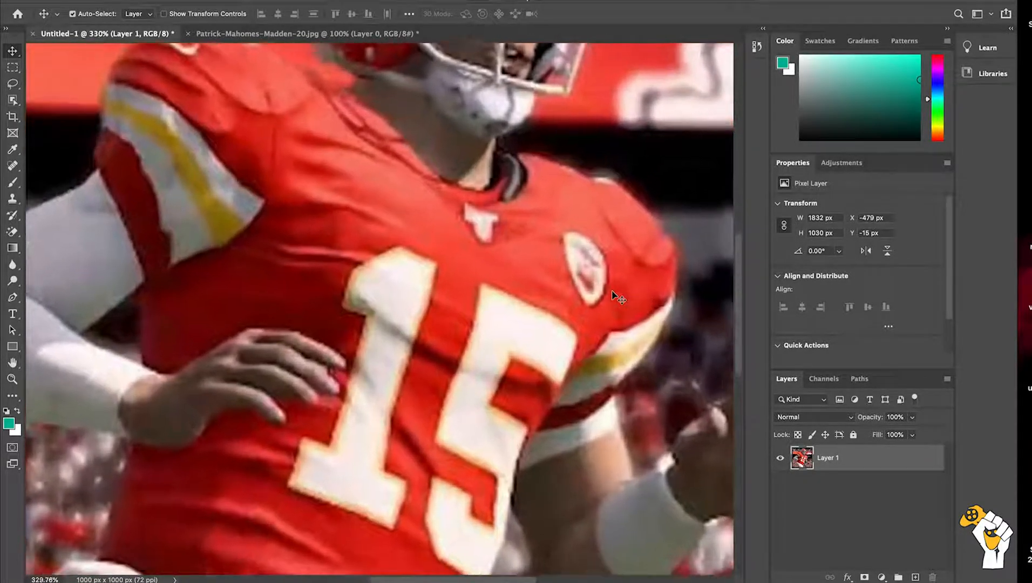
pyautogui.scroll(1, 612, 295)
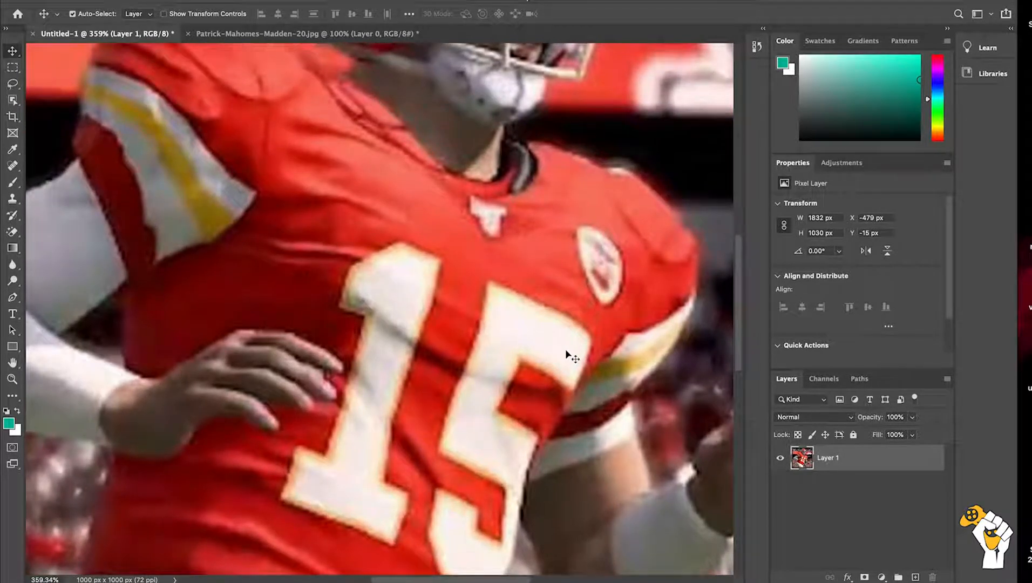
pyautogui.scroll(-10, 566, 351)
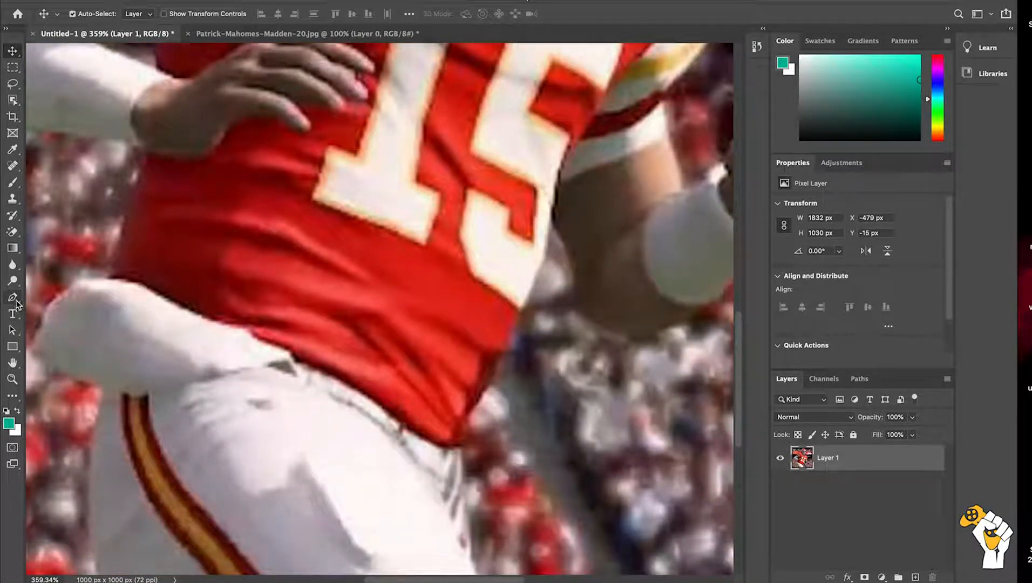
pyautogui.click(16, 302)
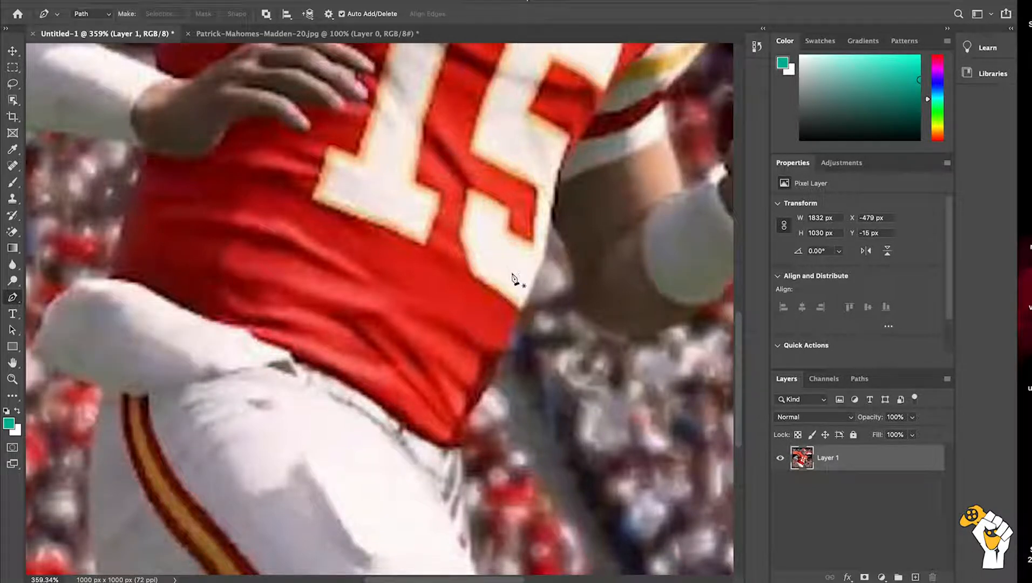
pyautogui.click(516, 342)
pyautogui.scroll(10, 643, 208)
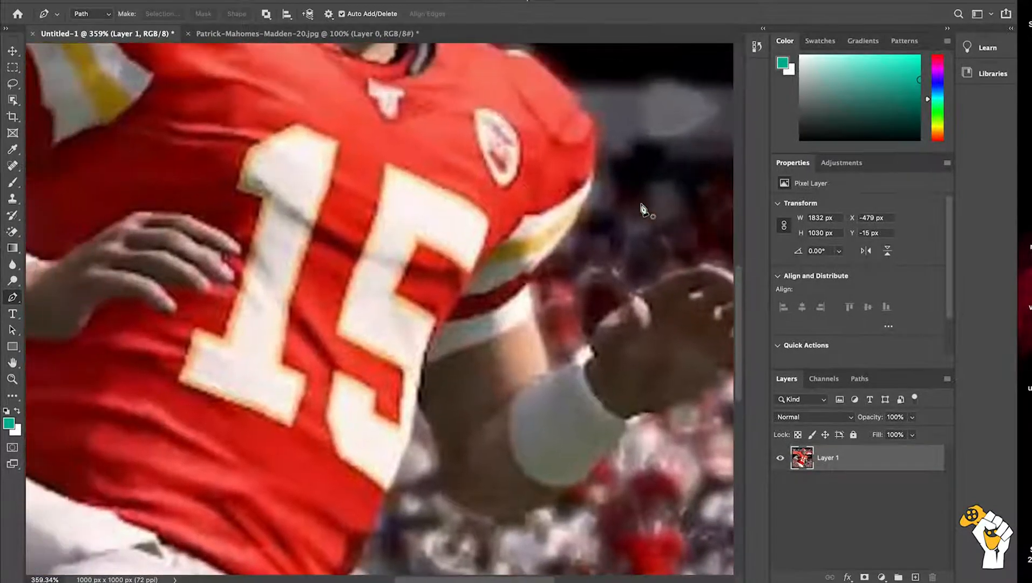
pyautogui.scroll(2, 642, 208)
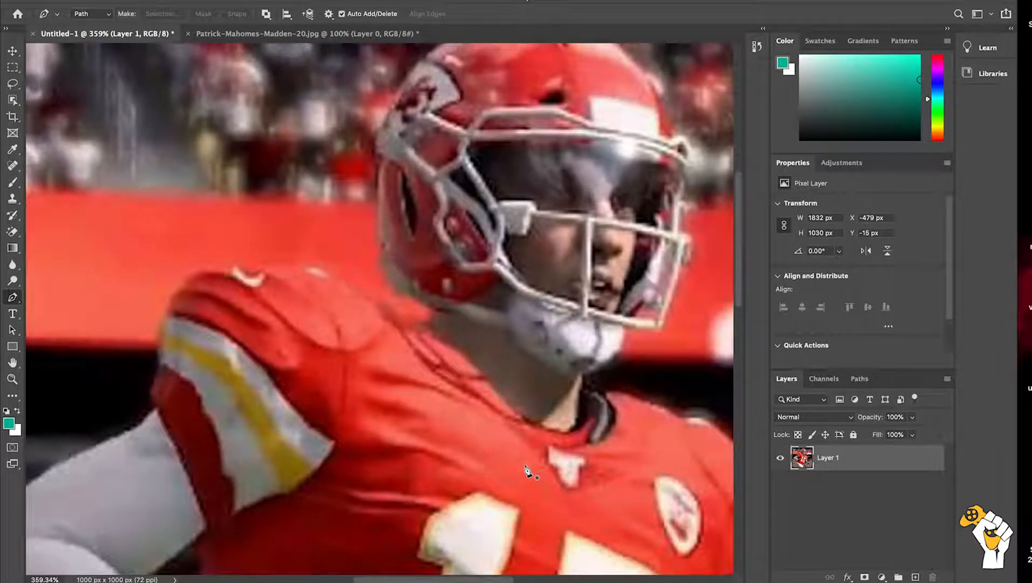
pyautogui.hscroll(5, 528, 471)
pyautogui.scroll(2, 528, 470)
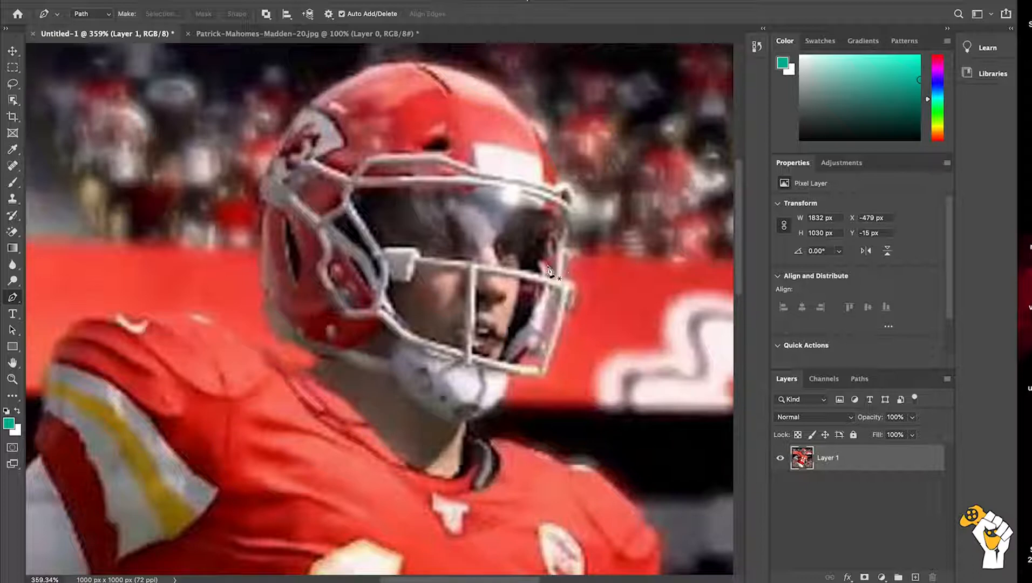
pyautogui.click(530, 358)
pyautogui.click(521, 358)
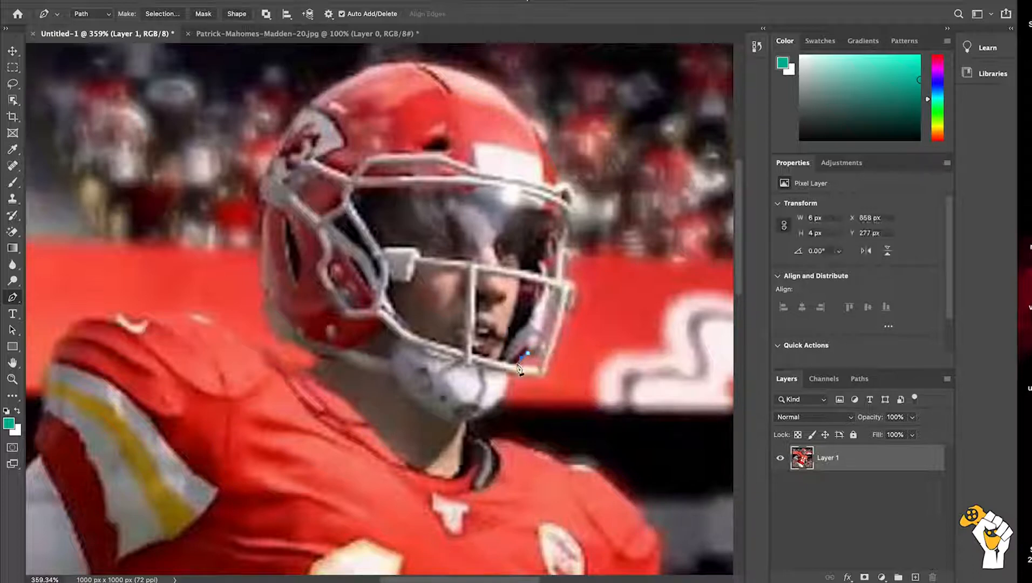
pyautogui.click(535, 366)
pyautogui.click(542, 367)
pyautogui.click(542, 359)
pyautogui.click(535, 358)
pyautogui.click(531, 359)
pyautogui.scroll(5, 554, 369)
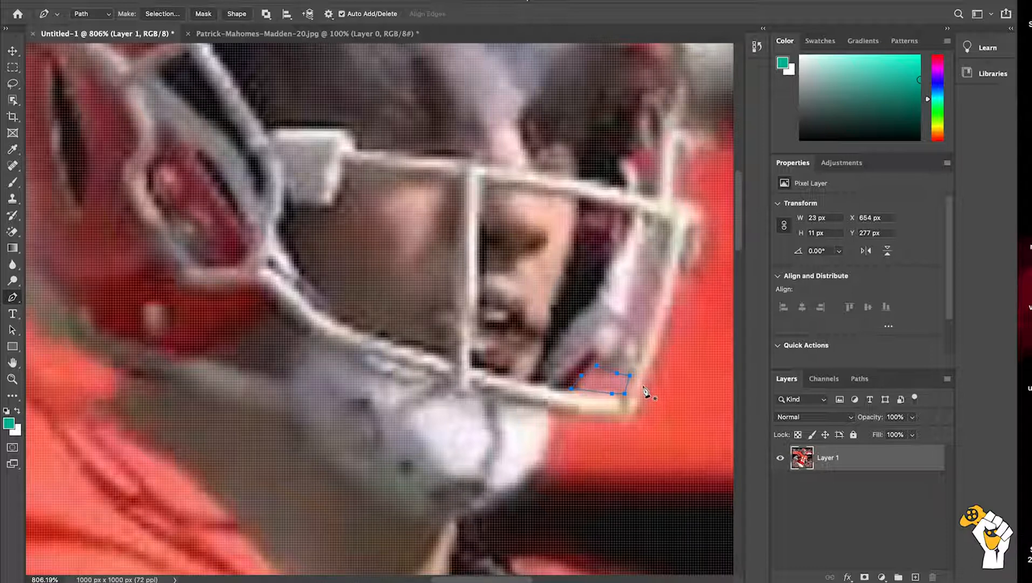
pyautogui.scroll(-1, 640, 400)
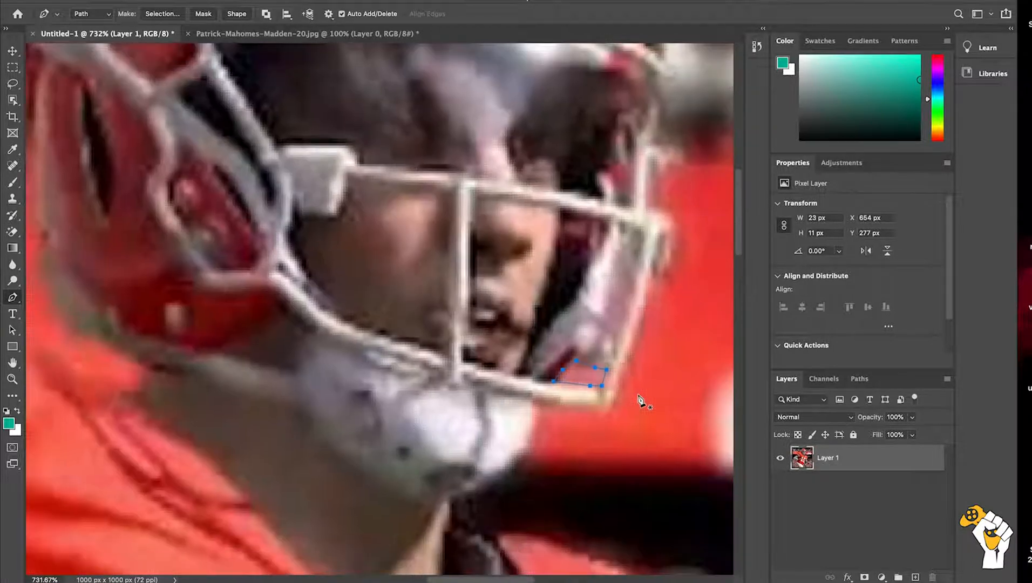
pyautogui.press('super+z')
pyautogui.press('super+z')
pyautogui.press('super+z')
pyautogui.press('super+z')
pyautogui.press('super+z')
pyautogui.press('super+z')
pyautogui.press('super+z')
pyautogui.press('super+z')
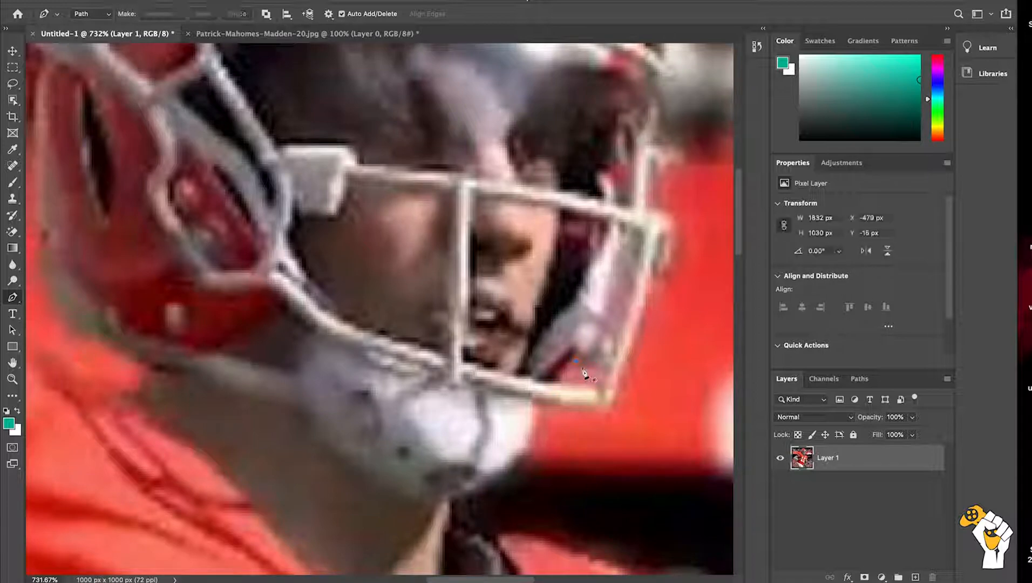
# Step: Trace the small red background gap inside the lower front corner of the face mask with the Pen tool
pyautogui.click(574, 359)
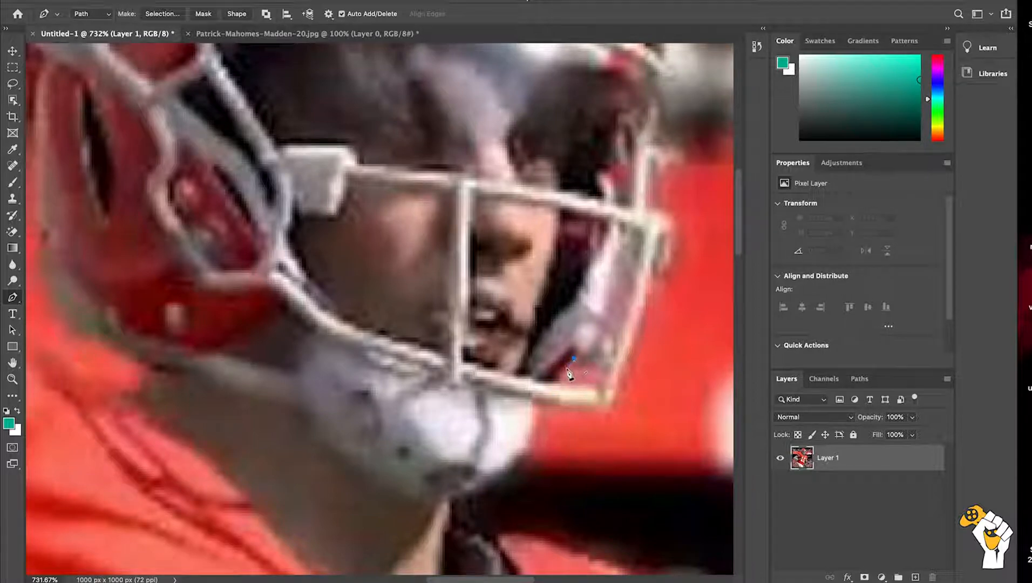
pyautogui.click(563, 374)
pyautogui.click(557, 381)
pyautogui.click(579, 385)
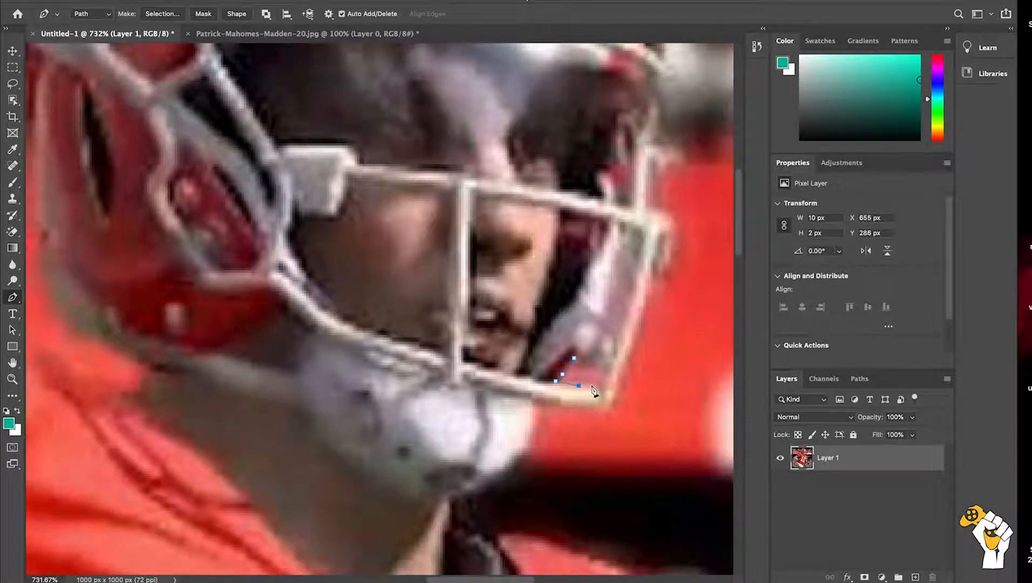
pyautogui.click(600, 385)
pyautogui.click(606, 370)
pyautogui.click(593, 365)
pyautogui.click(583, 362)
# Step: Convert the face mask path to a new anti-aliased selection with a 0-pixel feather radius, and delete its pixels
pyautogui.rightClick(557, 381)
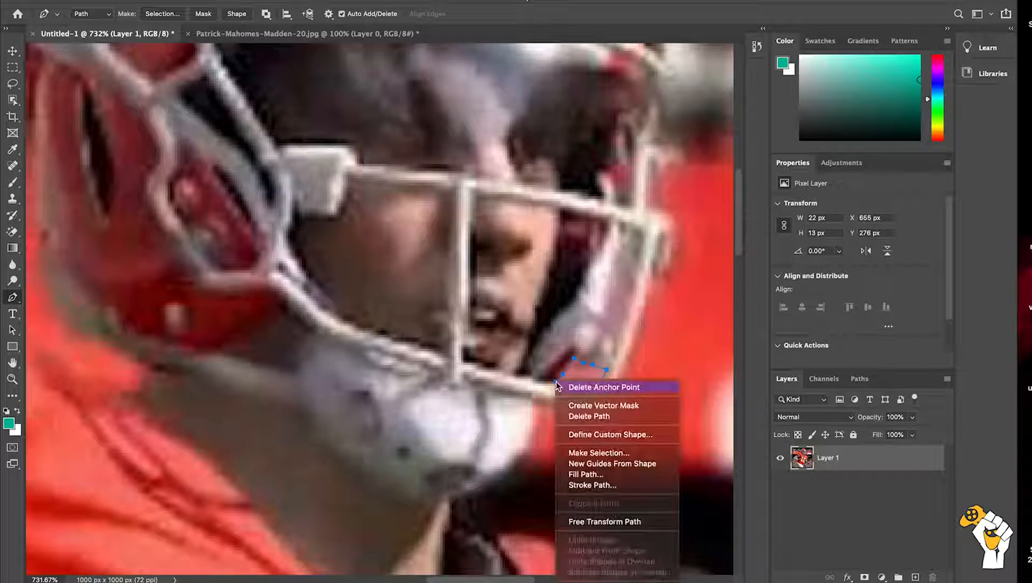
pyautogui.click(585, 453)
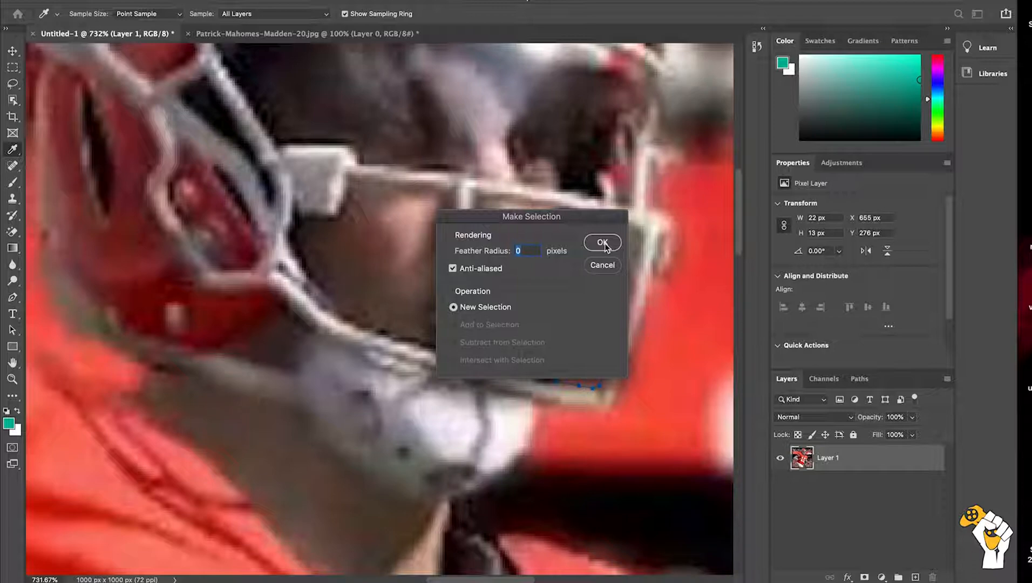
pyautogui.click(602, 242)
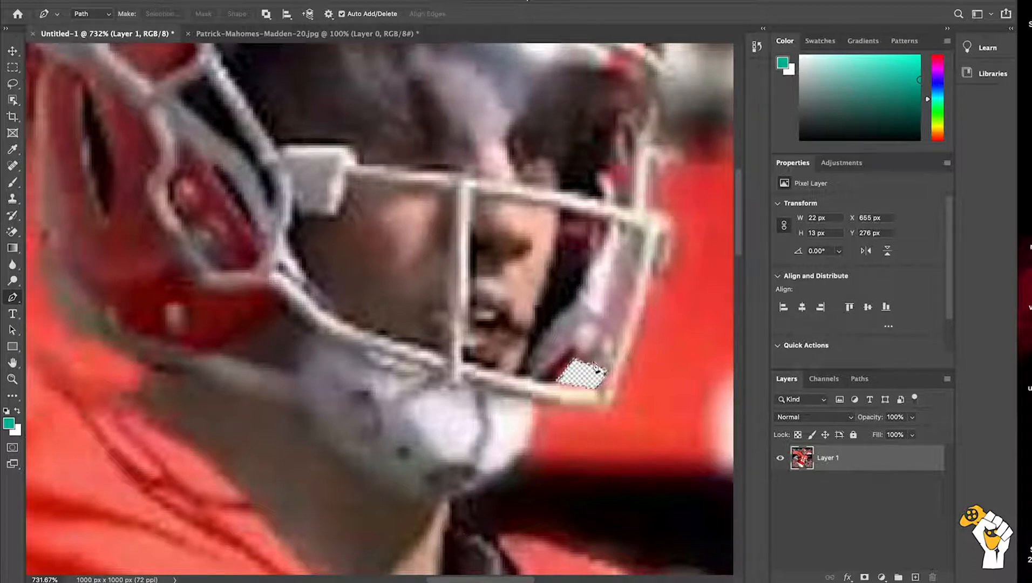
# Step: Trace the red gap above the face mask's horizontal bar, and delete it as a new selection with 0-pixel feather
pyautogui.click(615, 193)
pyautogui.click(632, 191)
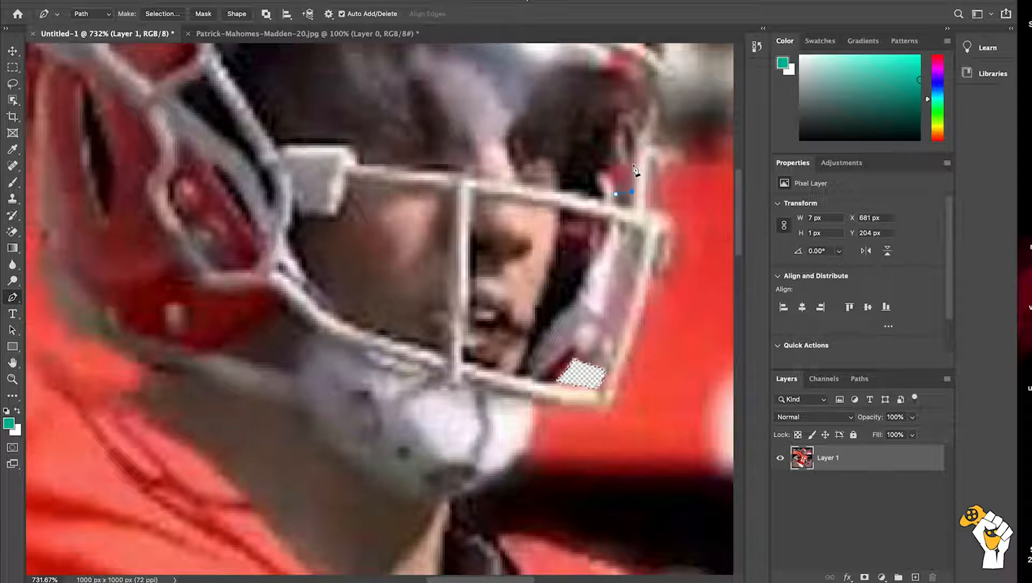
pyautogui.click(608, 170)
pyautogui.click(618, 199)
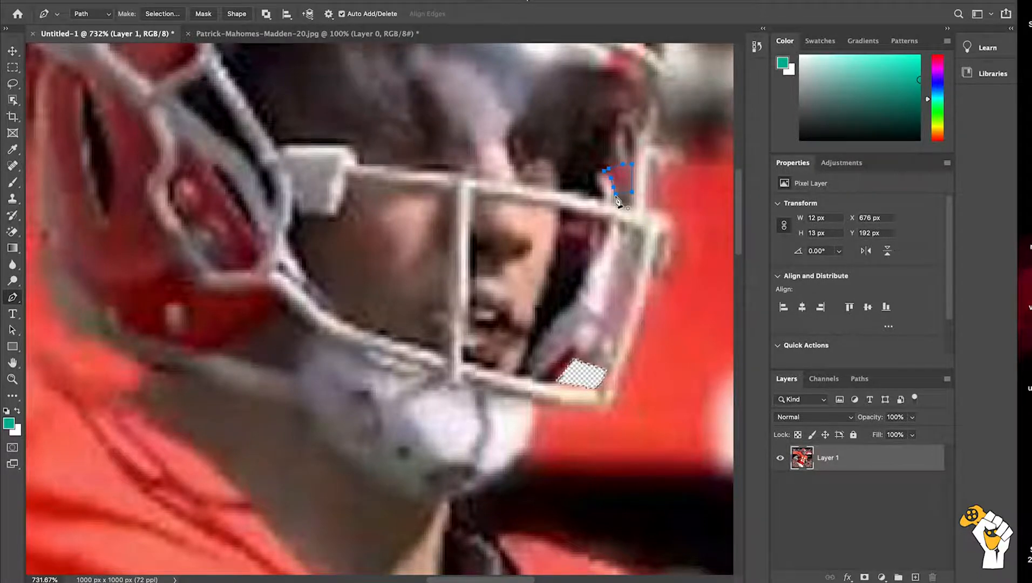
pyautogui.rightClick(618, 201)
pyautogui.click(640, 265)
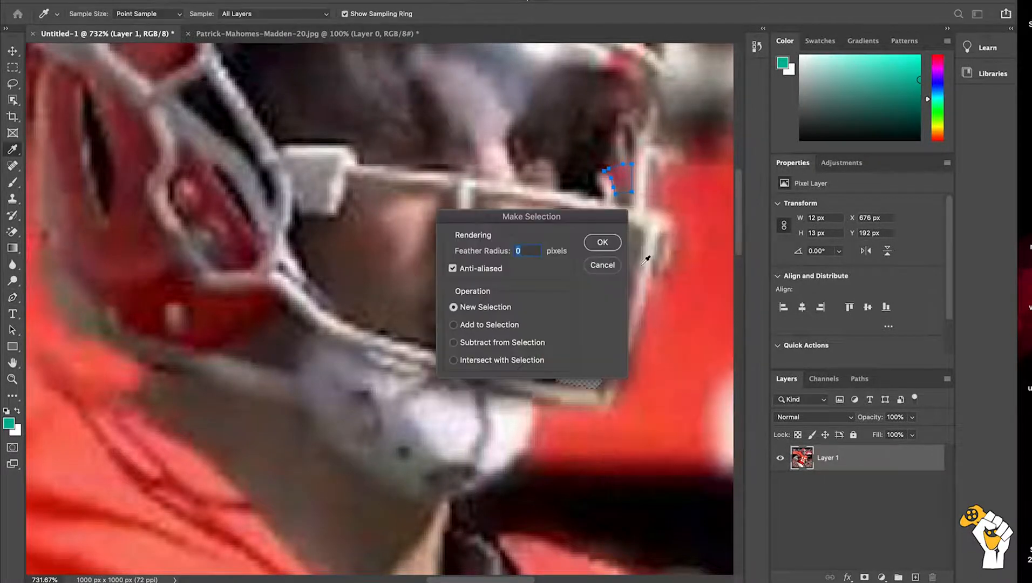
pyautogui.press('Return')
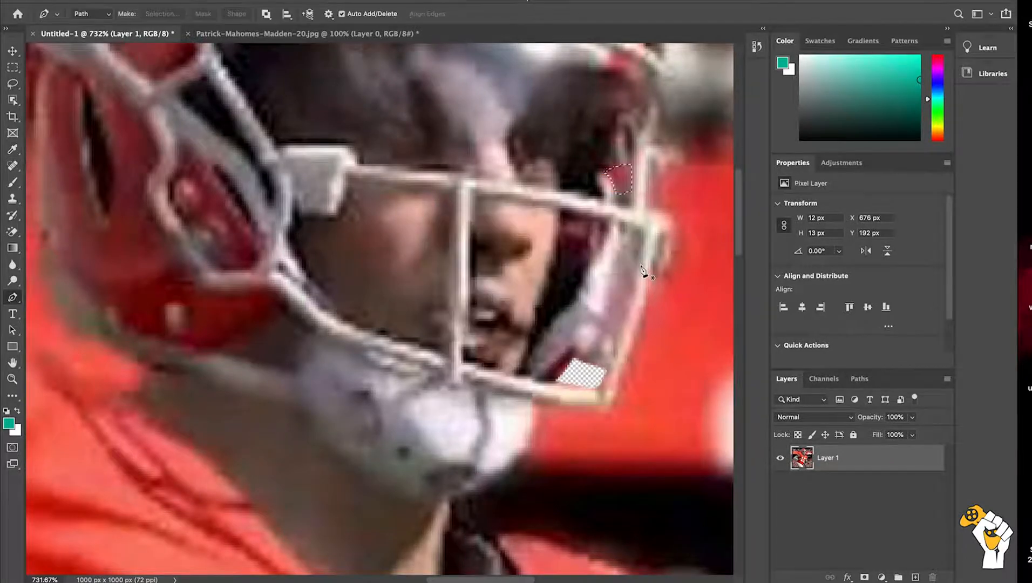
pyautogui.press('Delete')
# Step: Trace a closed path around the dark background gap between the bent white-sleeved arm and the jersey, about 62 x 72 px
pyautogui.press('super+minus')
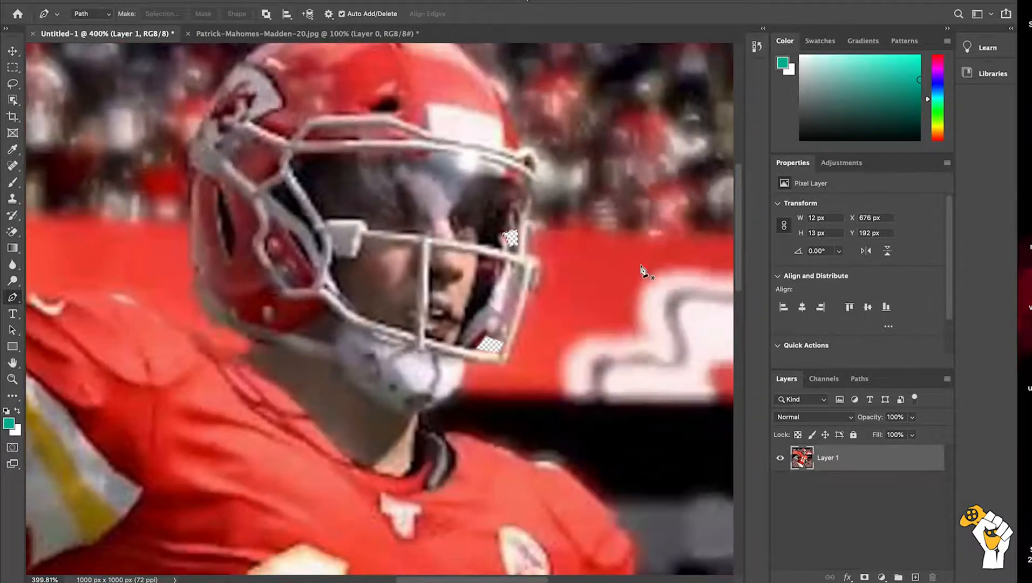
pyautogui.press('super+minus')
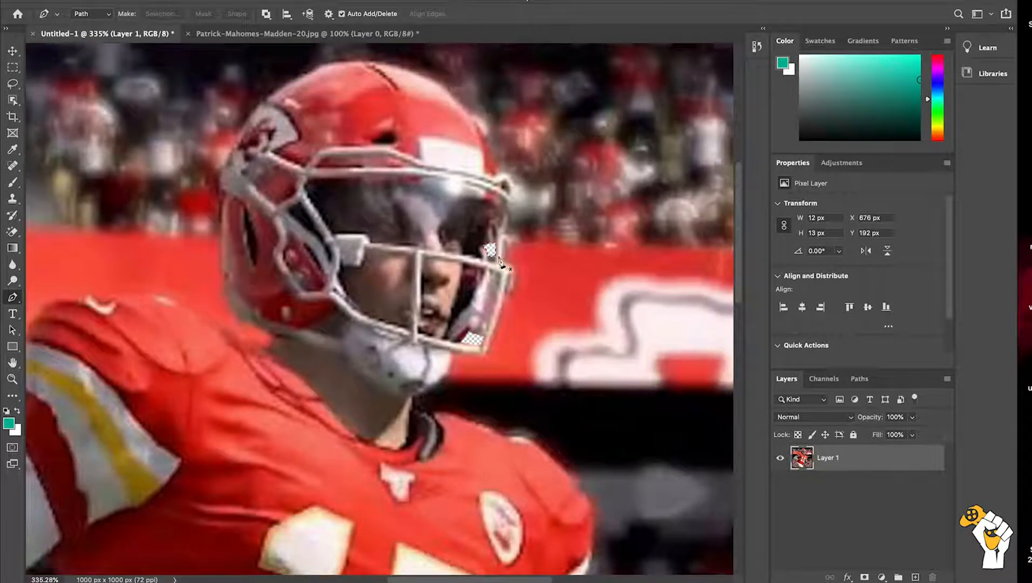
pyautogui.scroll(-10, 489, 270)
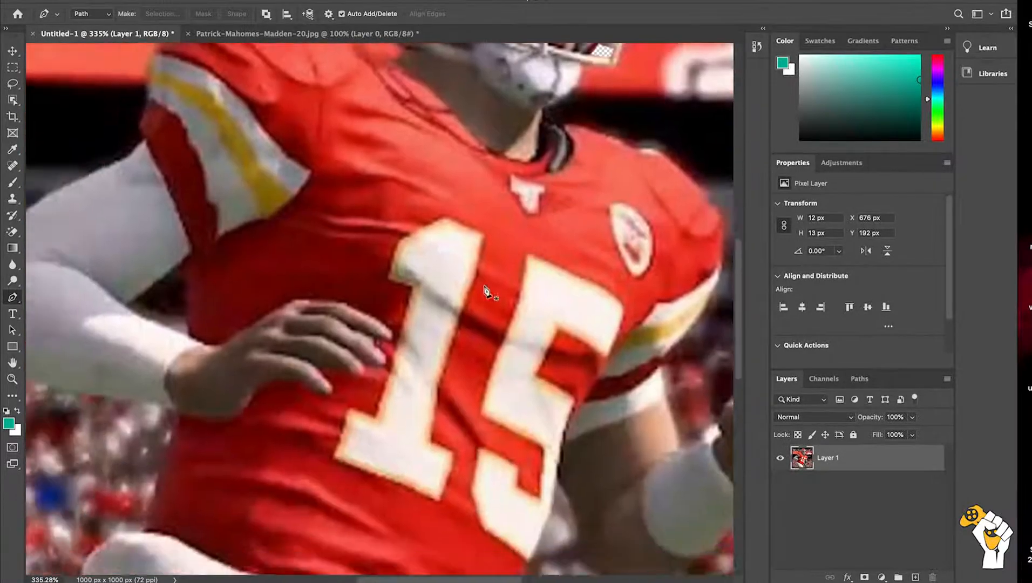
pyautogui.hscroll(-3, 486, 289)
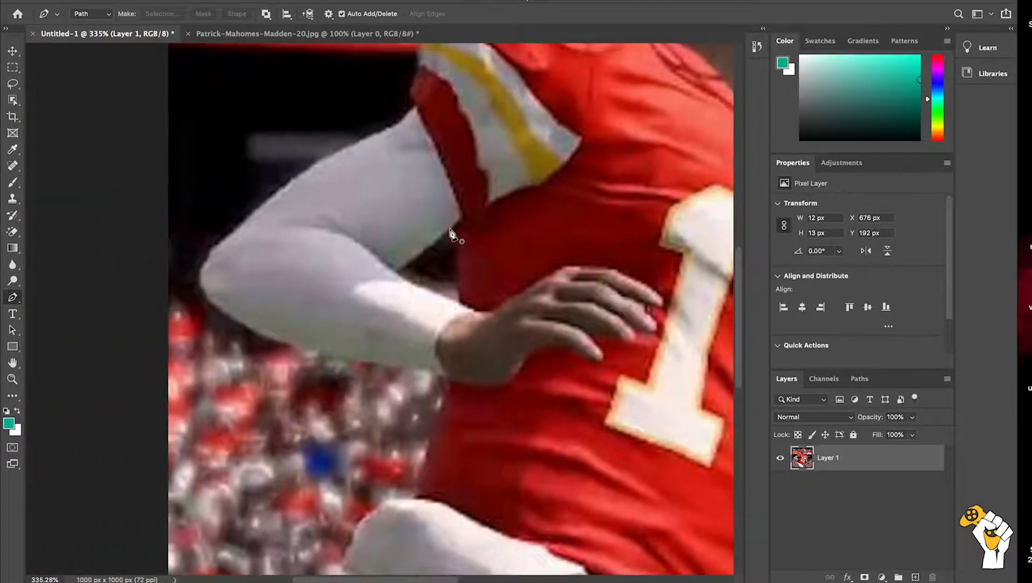
pyautogui.scroll(5, 452, 233)
pyautogui.scroll(2, 453, 233)
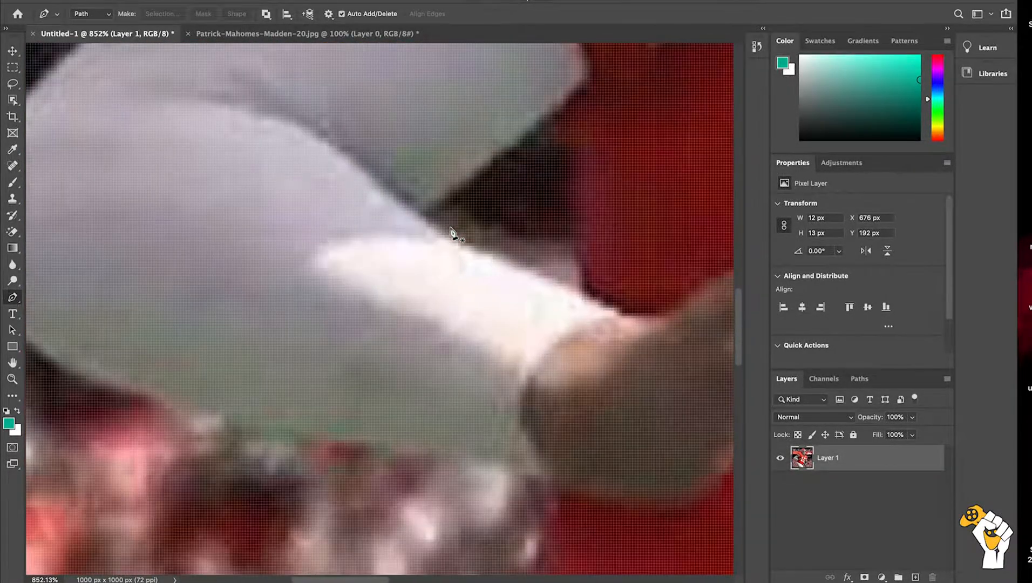
pyautogui.click(566, 101)
pyautogui.click(541, 118)
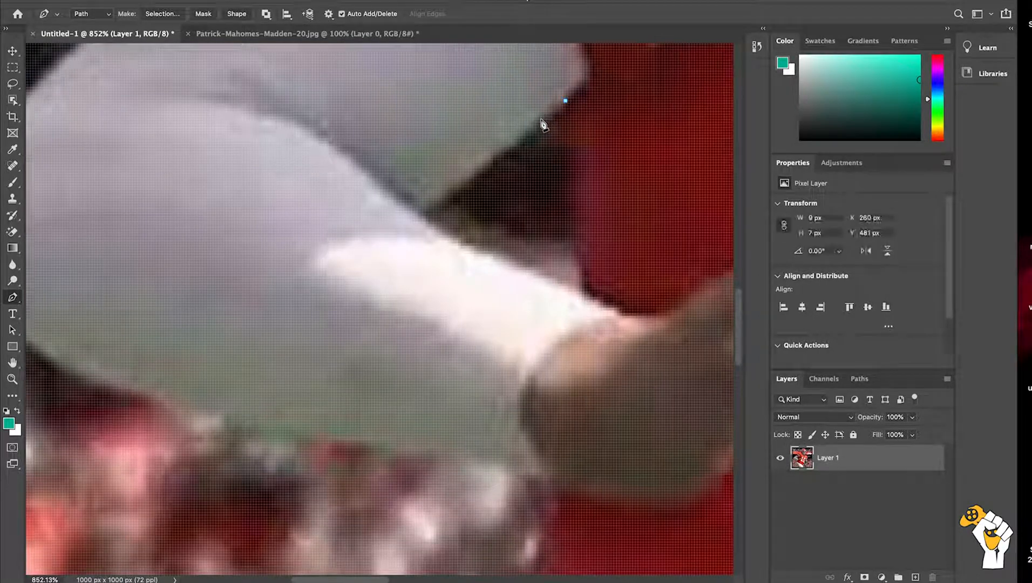
pyautogui.click(520, 139)
pyautogui.click(495, 155)
pyautogui.click(476, 171)
pyautogui.click(451, 194)
pyautogui.click(426, 209)
pyautogui.click(455, 238)
pyautogui.click(483, 252)
pyautogui.click(514, 265)
pyautogui.click(582, 257)
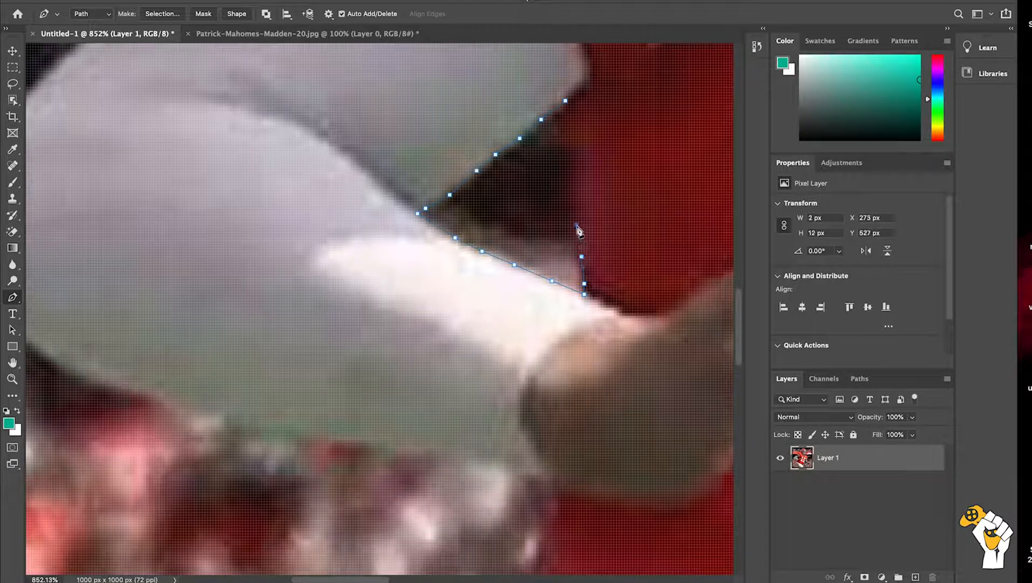
pyautogui.click(576, 190)
pyautogui.click(576, 152)
pyautogui.click(568, 146)
pyautogui.click(557, 139)
pyautogui.click(559, 119)
pyautogui.click(566, 101)
# Step: Convert the arm gap path to a new anti-aliased selection with 0-pixel feather, and delete the background inside it
pyautogui.rightClick(565, 101)
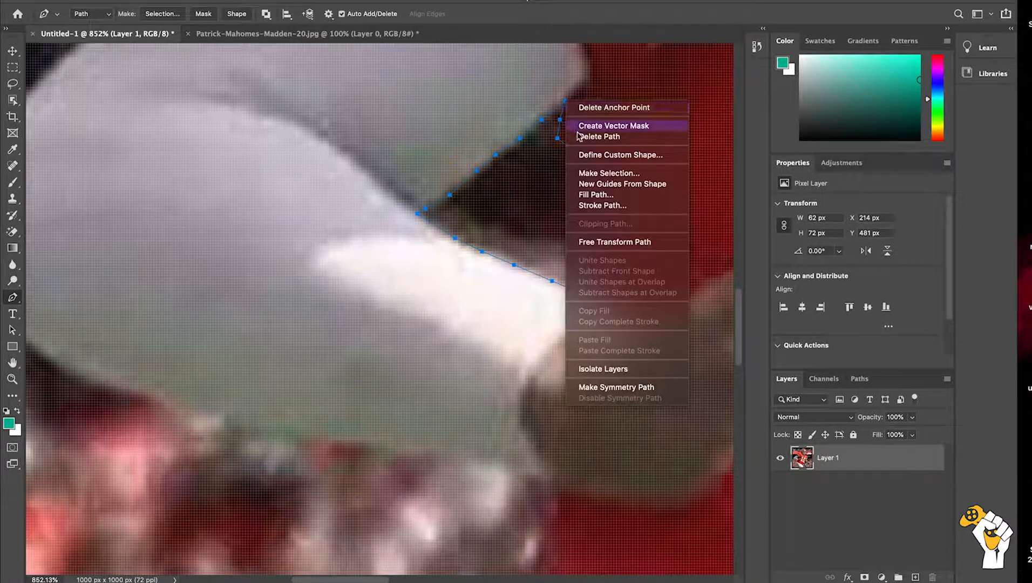
pyautogui.click(595, 174)
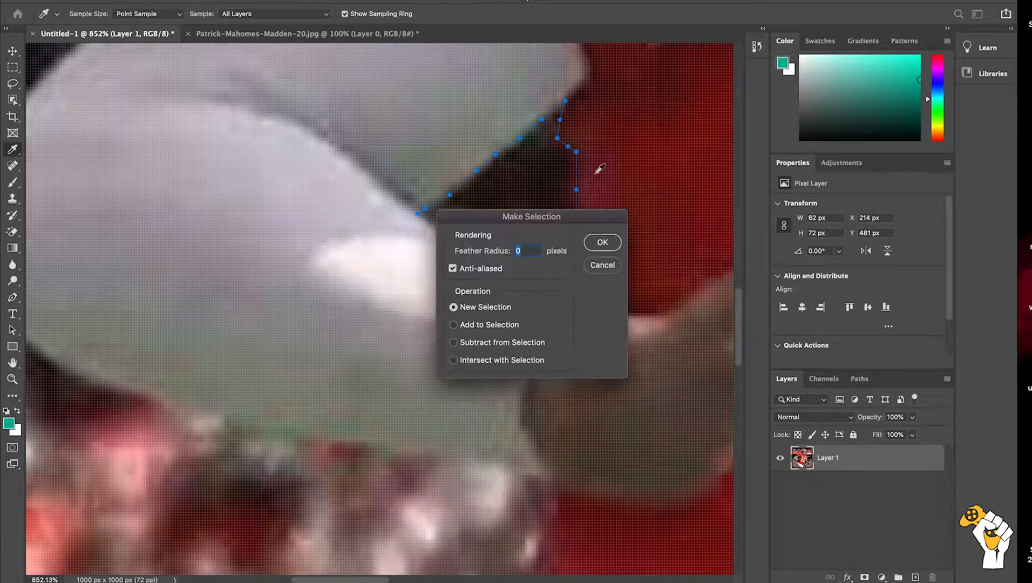
pyautogui.press('Return')
pyautogui.press('Delete')
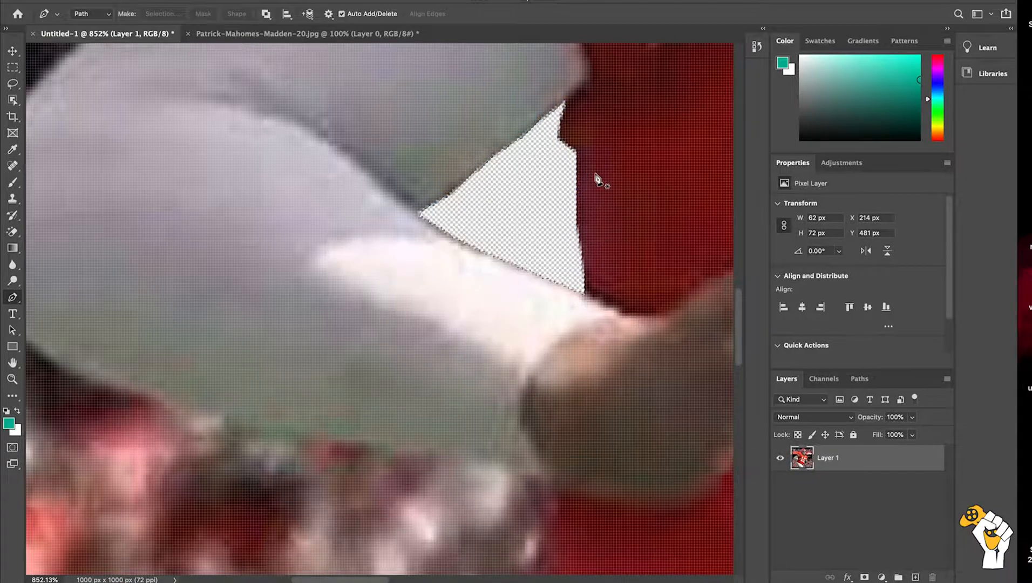
# Step: Trace a closed Pen path about 17 x 9 px around the thin dark gap between the uppermost fingers of the outstretched hand
pyautogui.scroll(-3, 596, 179)
pyautogui.scroll(-10, 597, 180)
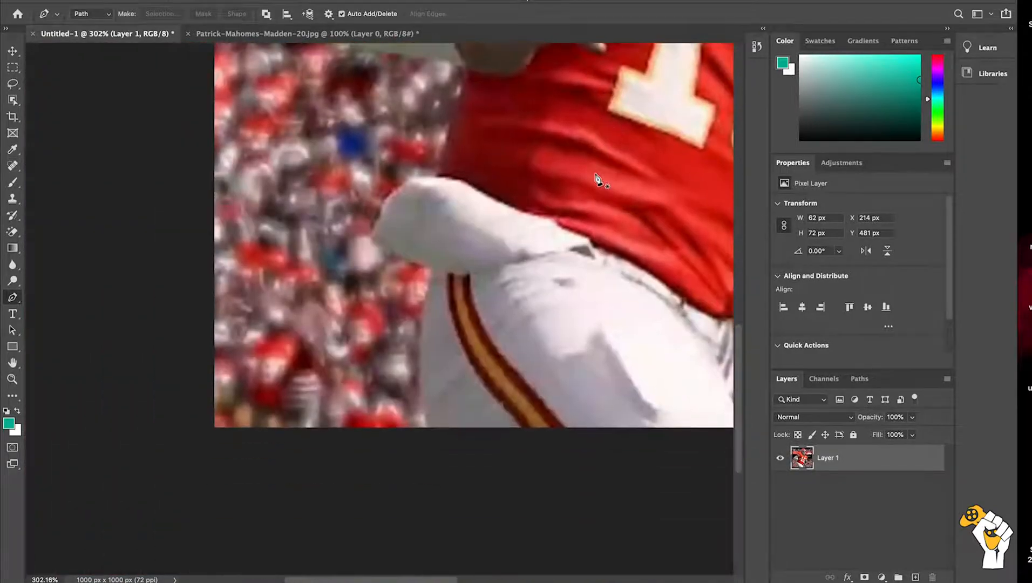
pyautogui.scroll(-3, 597, 180)
pyautogui.scroll(5, 597, 180)
pyautogui.hscroll(5, 597, 180)
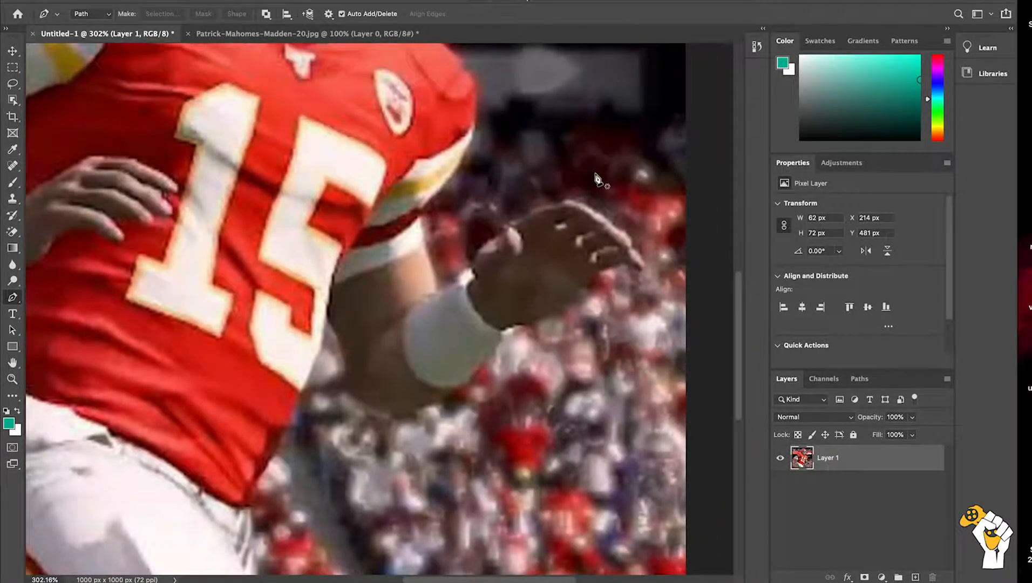
pyautogui.scroll(10, 597, 180)
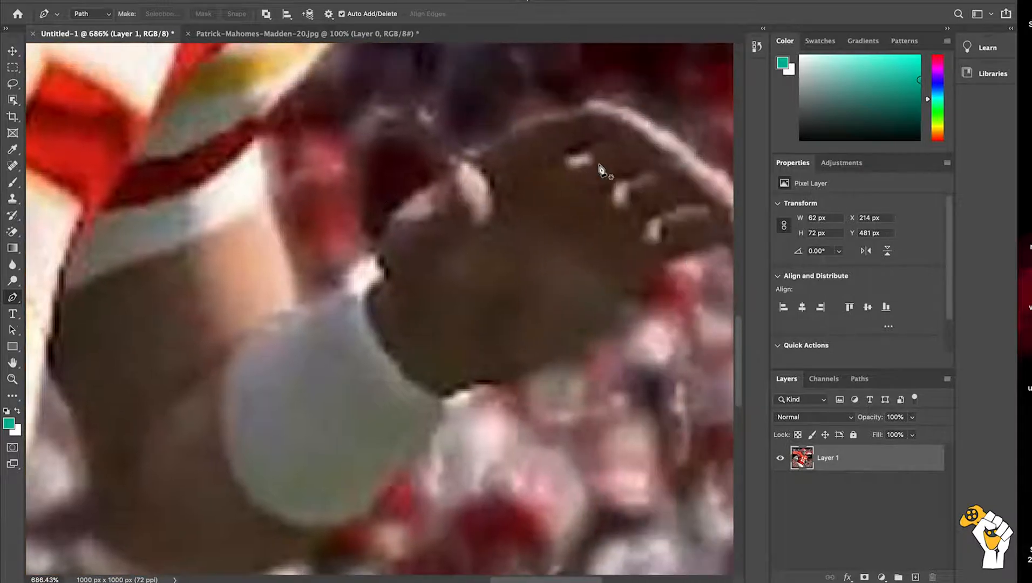
pyautogui.scroll(3, 603, 165)
pyautogui.hscroll(5, 603, 164)
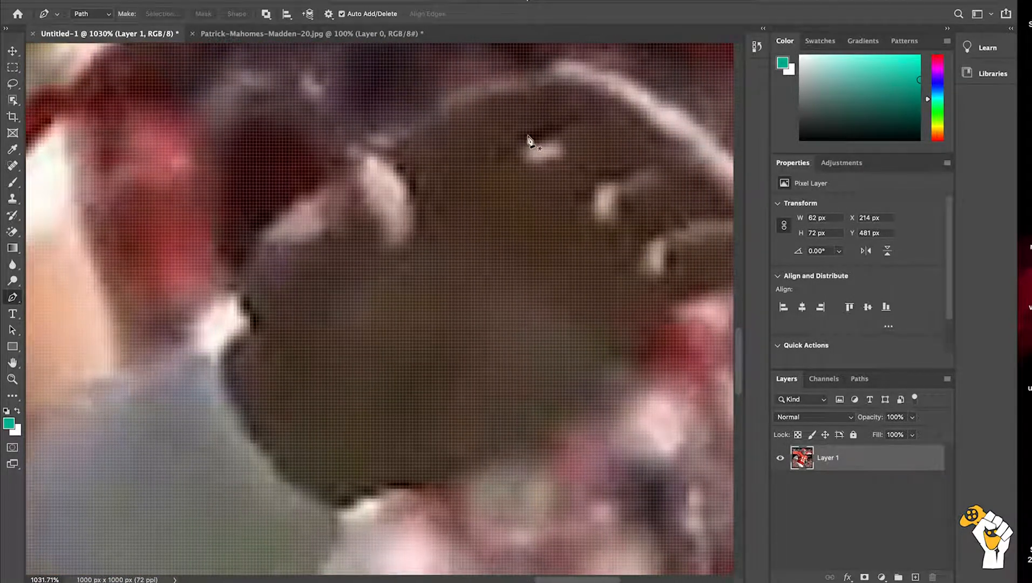
pyautogui.click(526, 134)
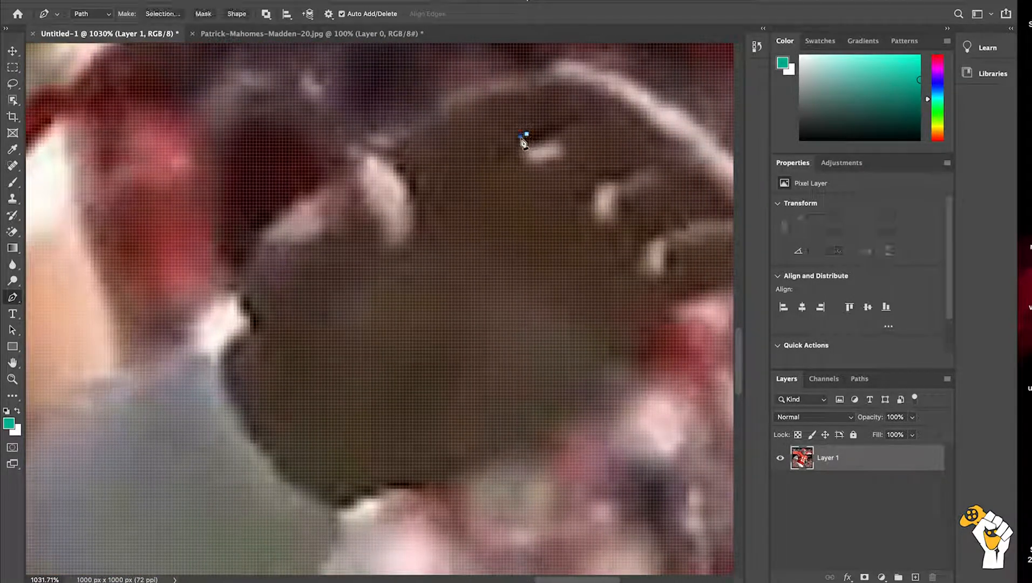
pyautogui.click(523, 143)
pyautogui.click(537, 140)
pyautogui.click(549, 134)
pyautogui.moveTo(571, 126); pyautogui.dragTo(576, 115)
pyautogui.click(562, 122)
pyautogui.click(552, 125)
pyautogui.click(540, 128)
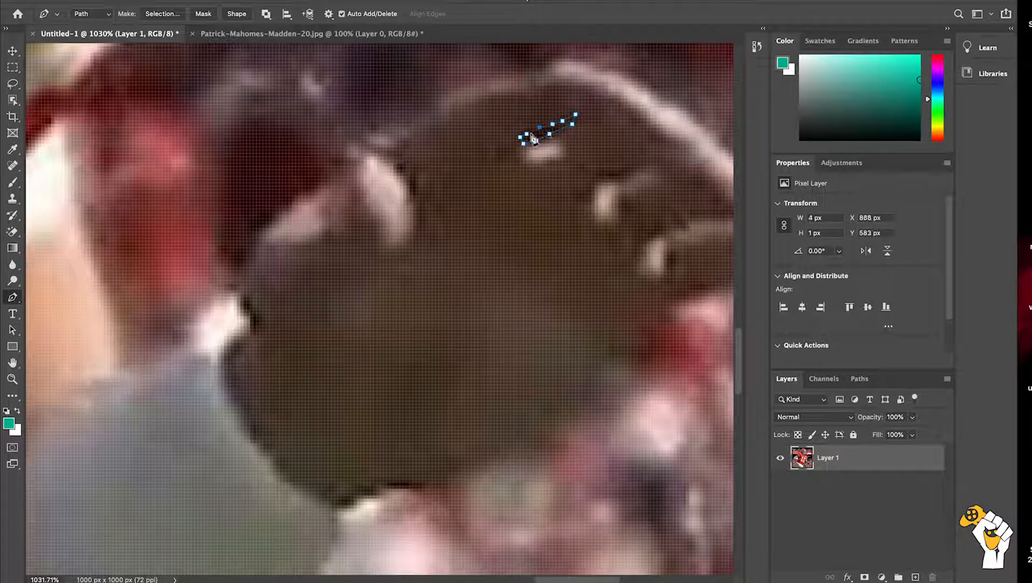
pyautogui.click(527, 135)
# Step: Convert the first finger gap path to a new anti-aliased selection with 0-pixel feather, and delete the pixels inside it
pyautogui.rightClick(529, 138)
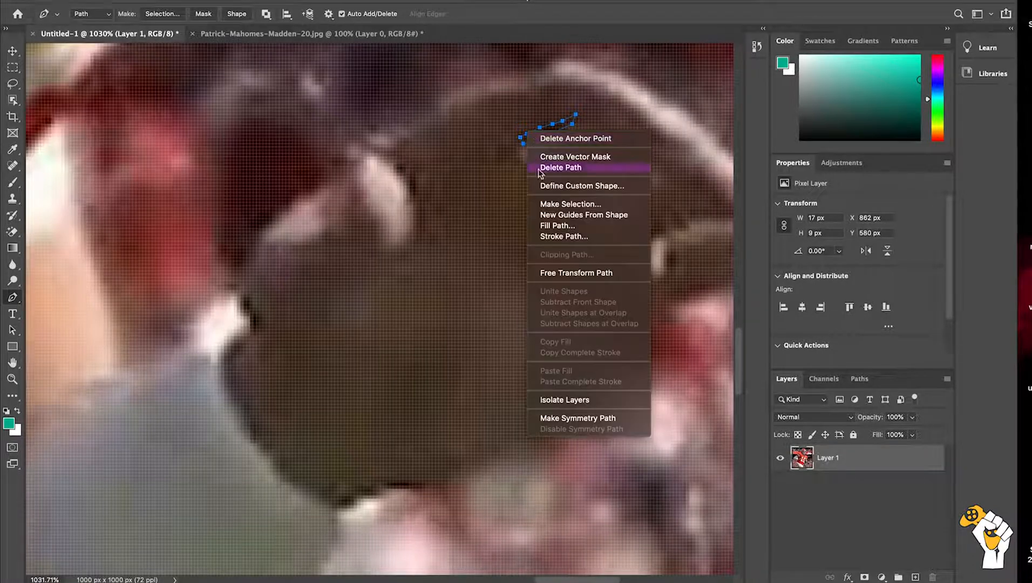
pyautogui.click(554, 200)
pyautogui.press('Return')
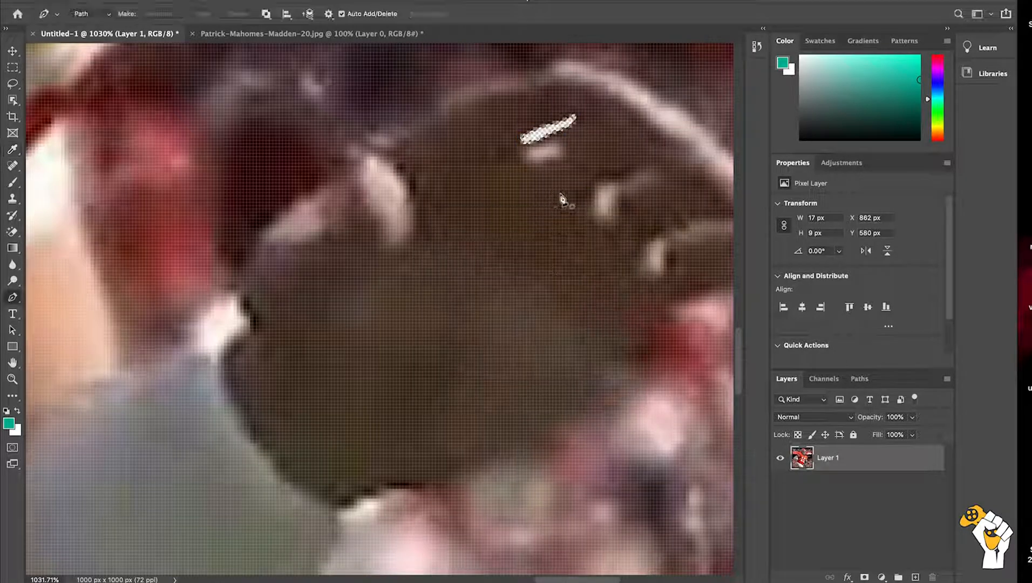
# Step: Trace the second dark finger gap, about 15 x 4 px, convert the path to a selection, and delete its pixels
pyautogui.click(604, 173)
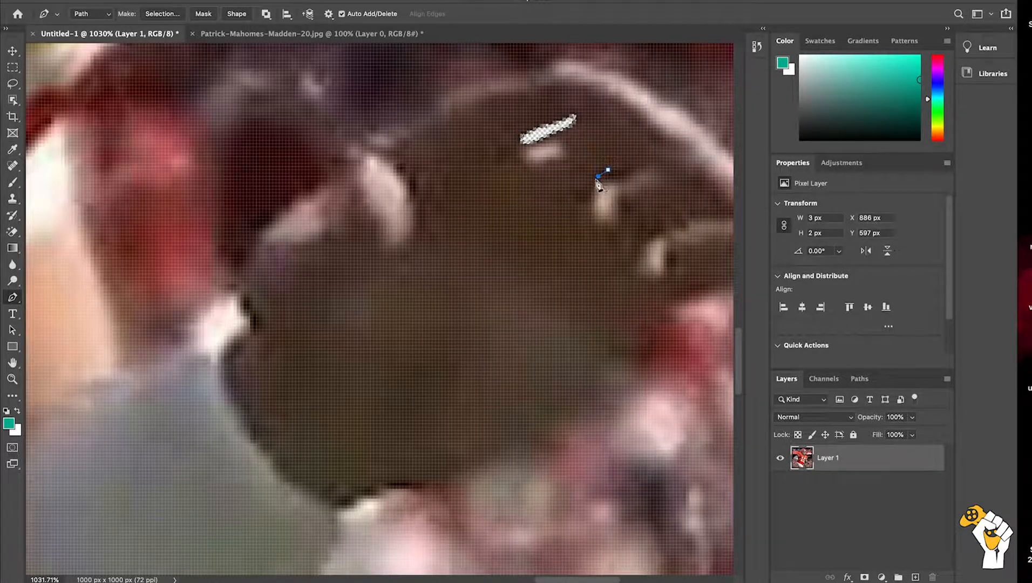
pyautogui.click(611, 179)
pyautogui.click(624, 176)
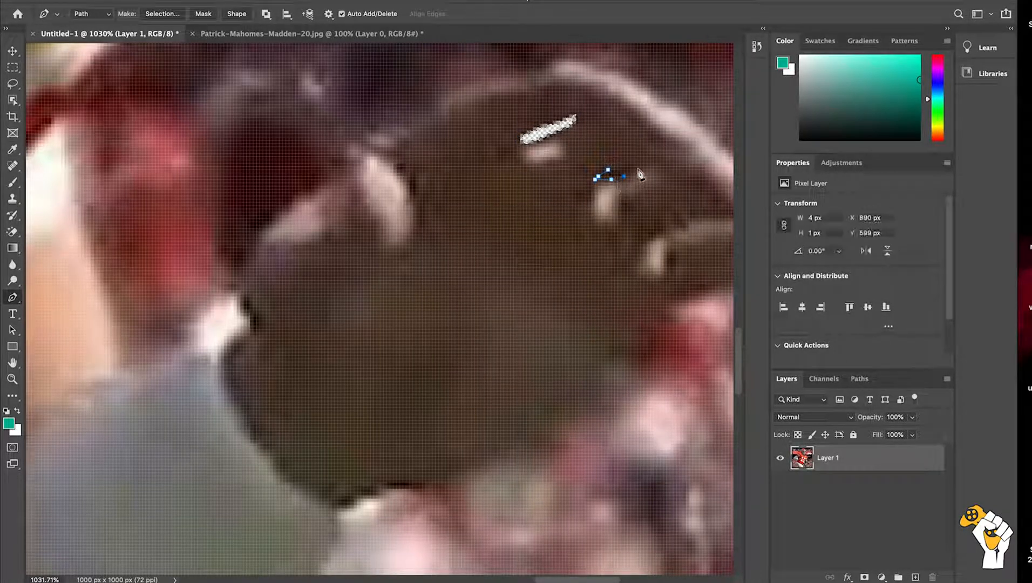
pyautogui.click(643, 166)
pyautogui.click(627, 166)
pyautogui.click(614, 169)
pyautogui.click(608, 170)
pyautogui.rightClick(609, 171)
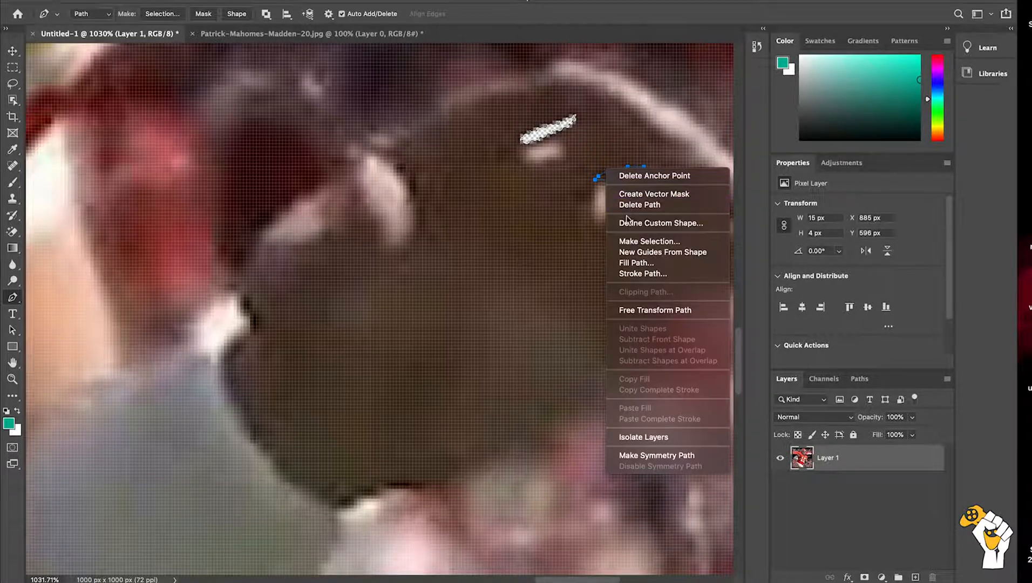
pyautogui.click(629, 239)
pyautogui.press('Return')
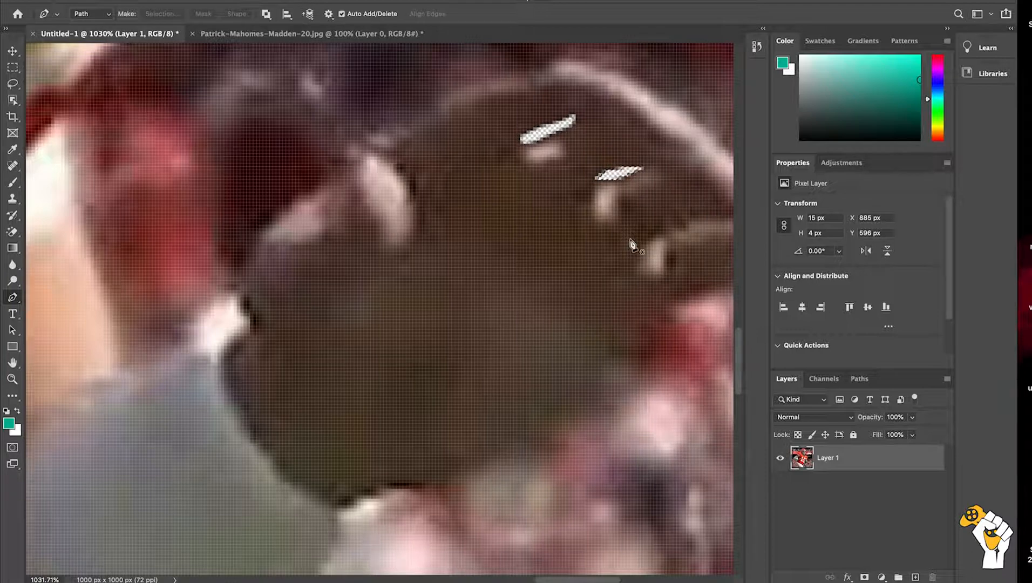
# Step: Trace the tiny gap above the lowest fingertip, about 6 x 5 px, convert the path to a selection, and delete its pixels
pyautogui.hscroll(5, 711, 250)
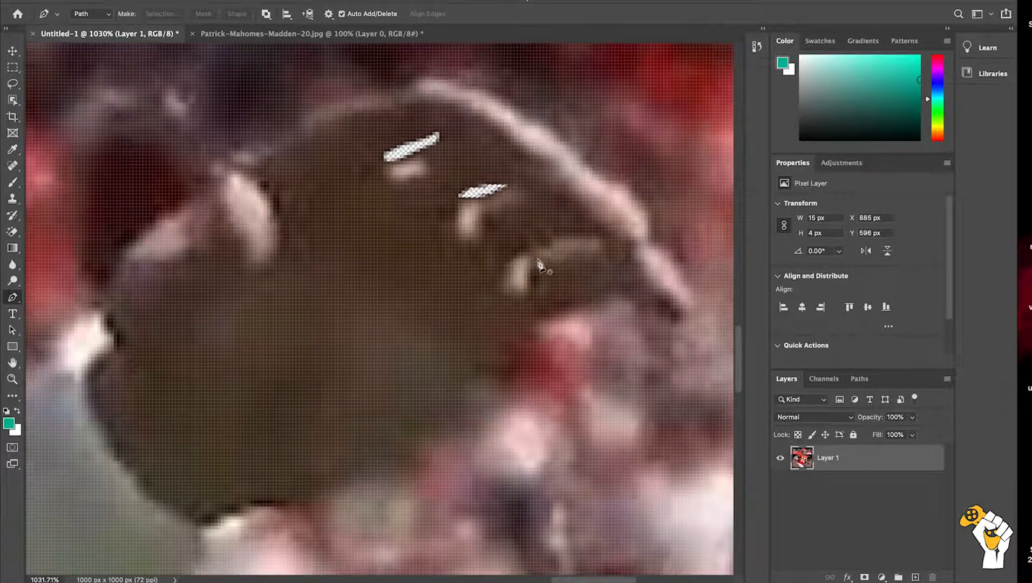
pyautogui.click(513, 259)
pyautogui.click(524, 252)
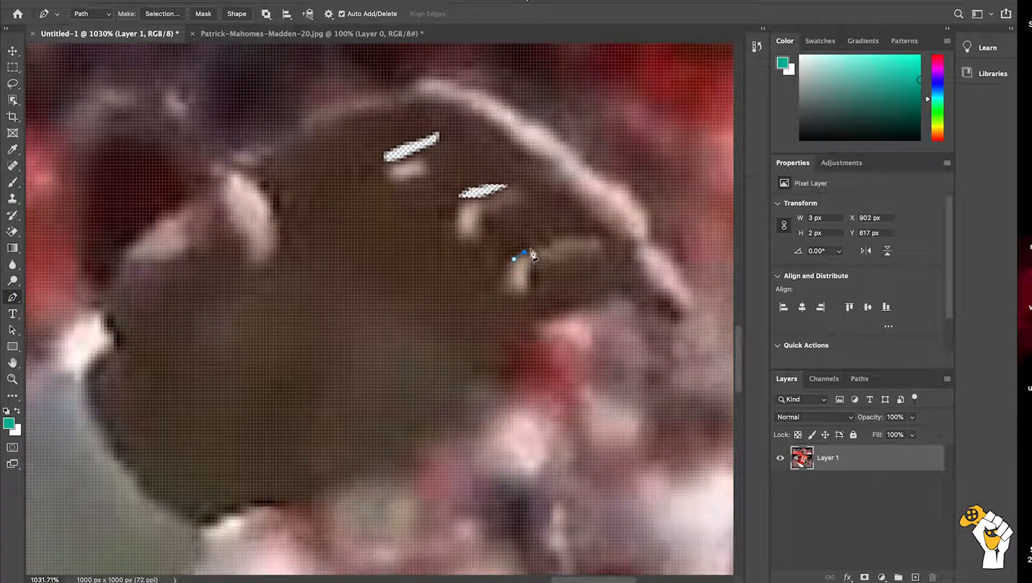
pyautogui.click(530, 249)
pyautogui.click(527, 243)
pyautogui.click(514, 252)
pyautogui.click(512, 259)
pyautogui.rightClick(514, 263)
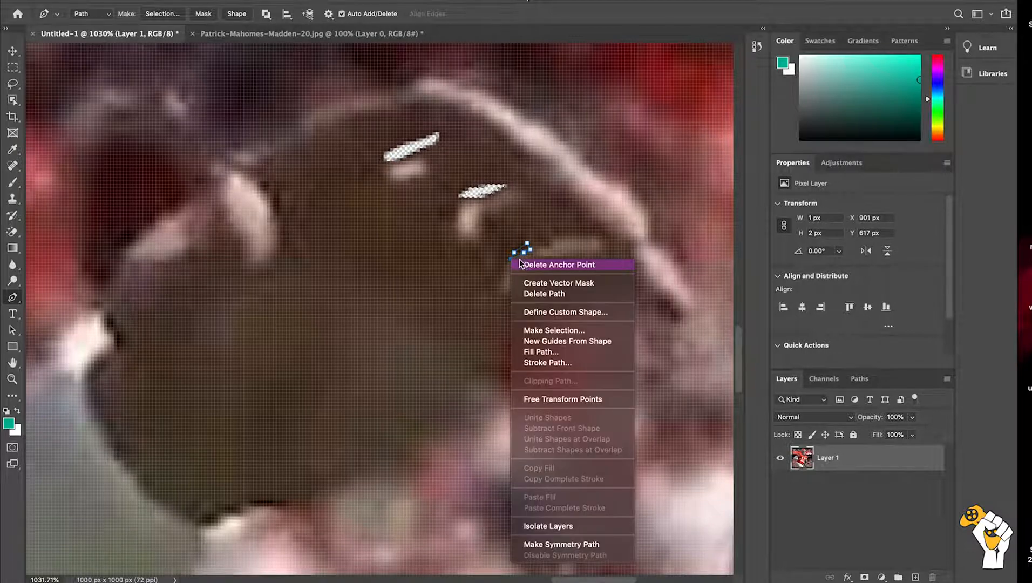
pyautogui.click(532, 331)
pyautogui.press('Return')
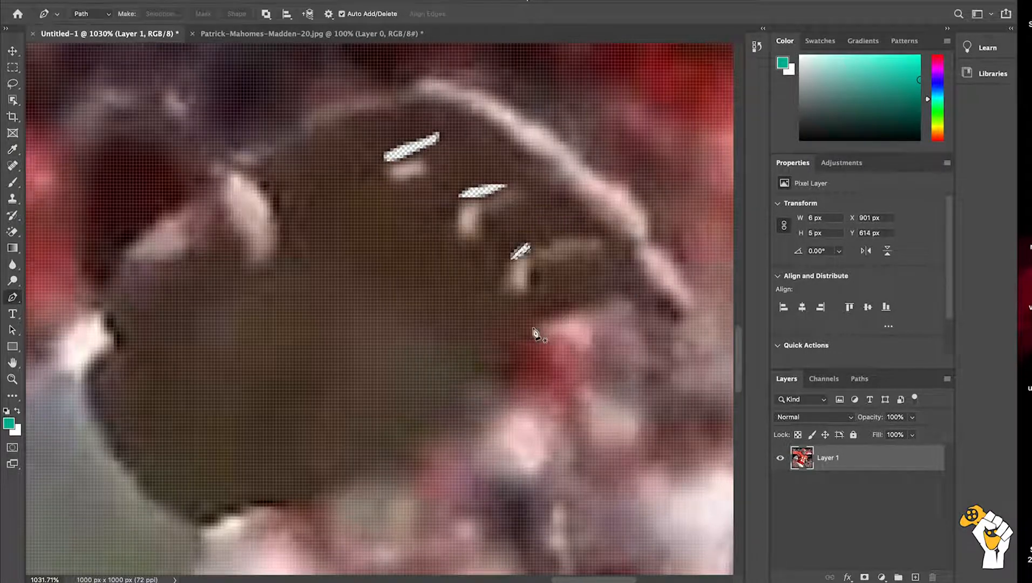
# Step: Trace the thin gap above the lowest finger, about 13 x 3 px, and delete it as a new anti-aliased selection with 0-pixel feather
pyautogui.click(556, 230)
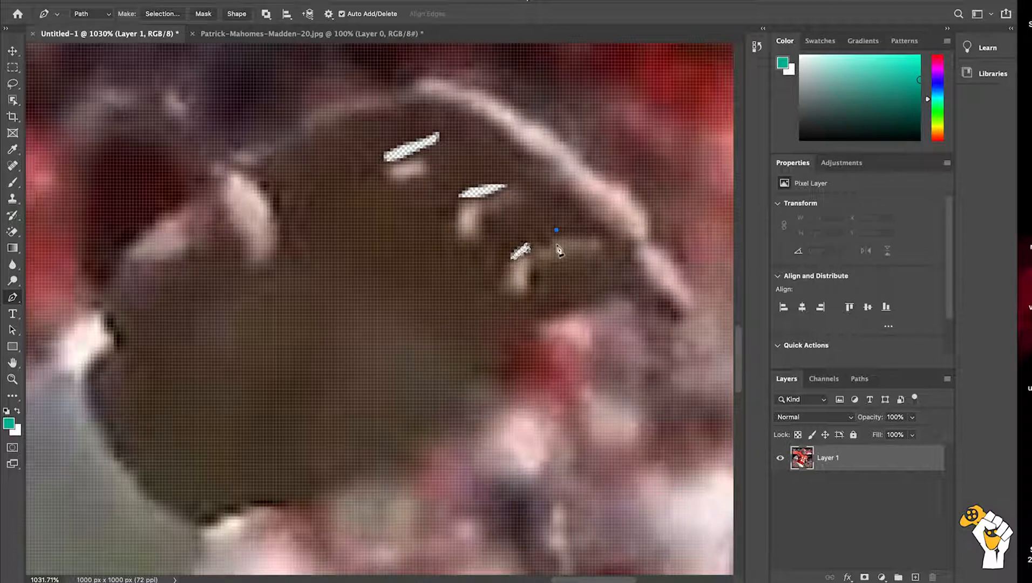
pyautogui.moveTo(576, 237); pyautogui.dragTo(596, 237)
pyautogui.click(598, 233)
pyautogui.click(582, 230)
pyautogui.click(566, 233)
pyautogui.click(557, 231)
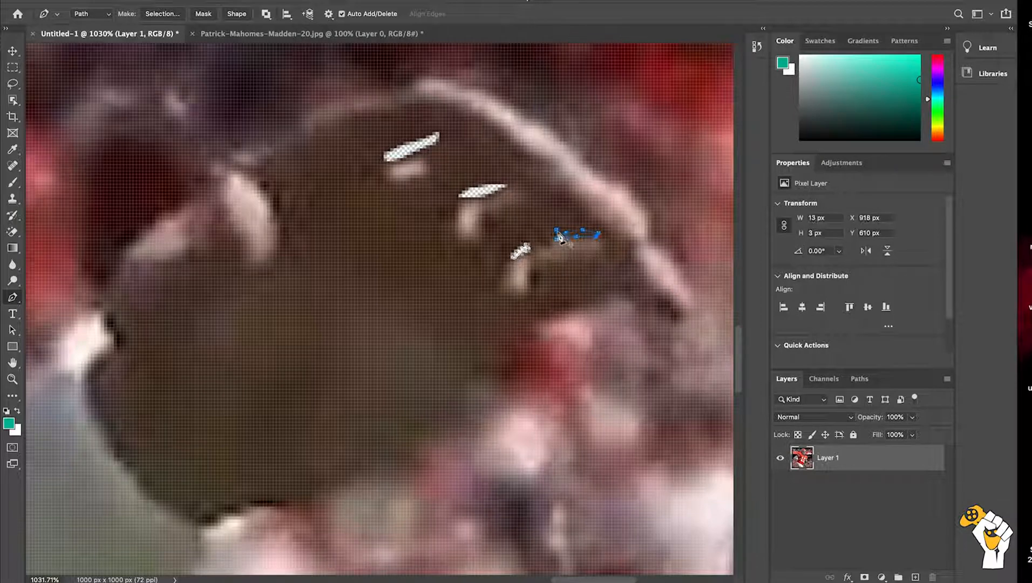
pyautogui.rightClick(560, 237)
pyautogui.click(581, 301)
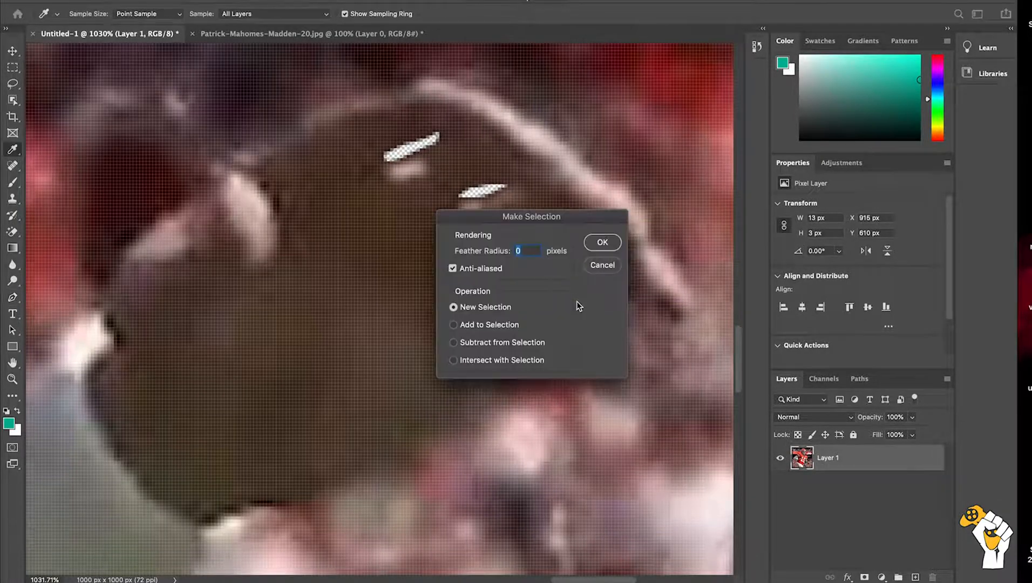
pyautogui.press('Return')
# Step: Start the player's outline path at the image's bottom edge and trace the right edge of the white pants up to the jersey hem
pyautogui.scroll(-5, 556, 335)
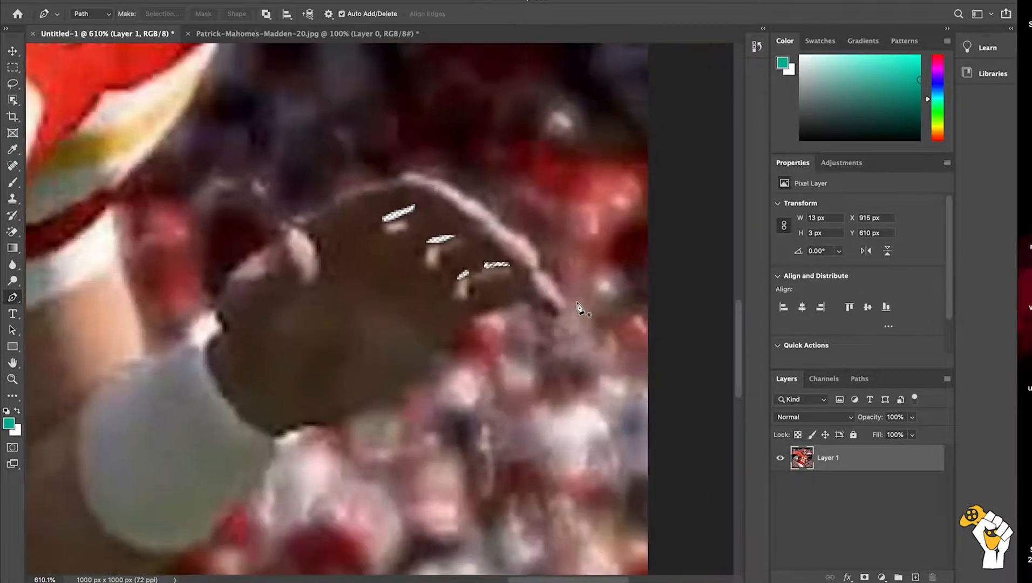
pyautogui.scroll(-4, 556, 335)
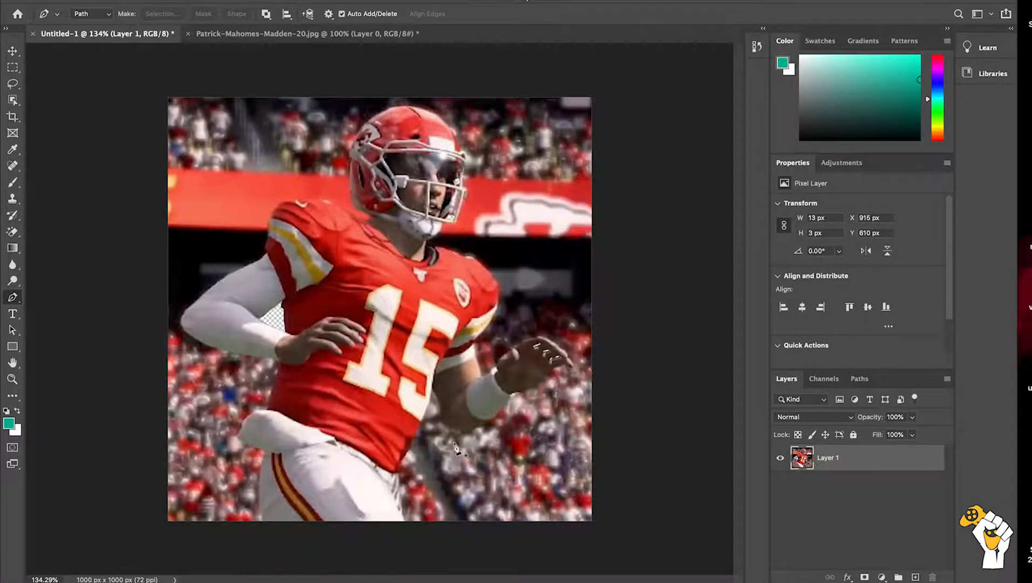
pyautogui.scroll(10, 455, 446)
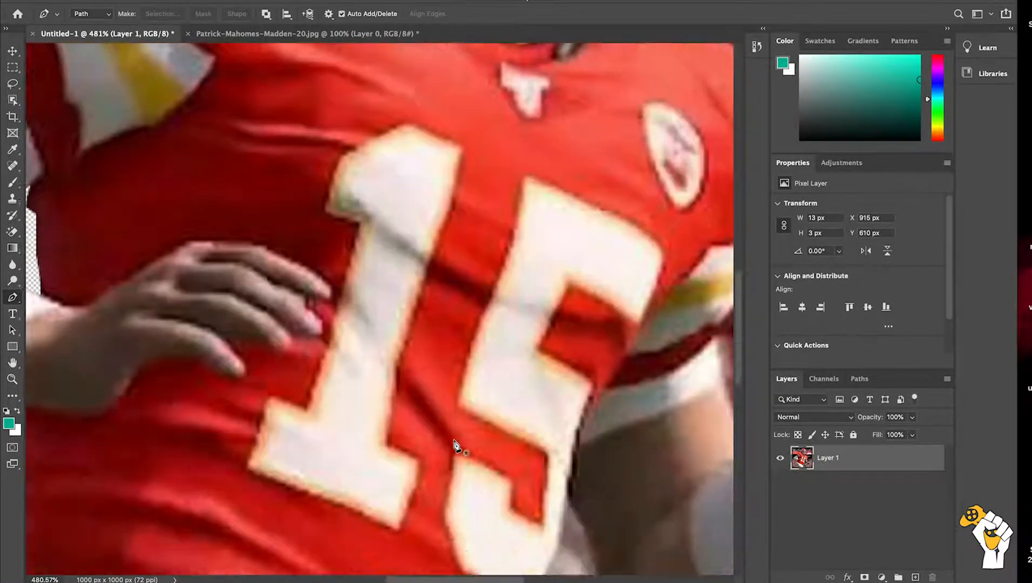
pyautogui.scroll(-3, 457, 446)
pyautogui.scroll(3, 456, 447)
pyautogui.scroll(-15, 456, 446)
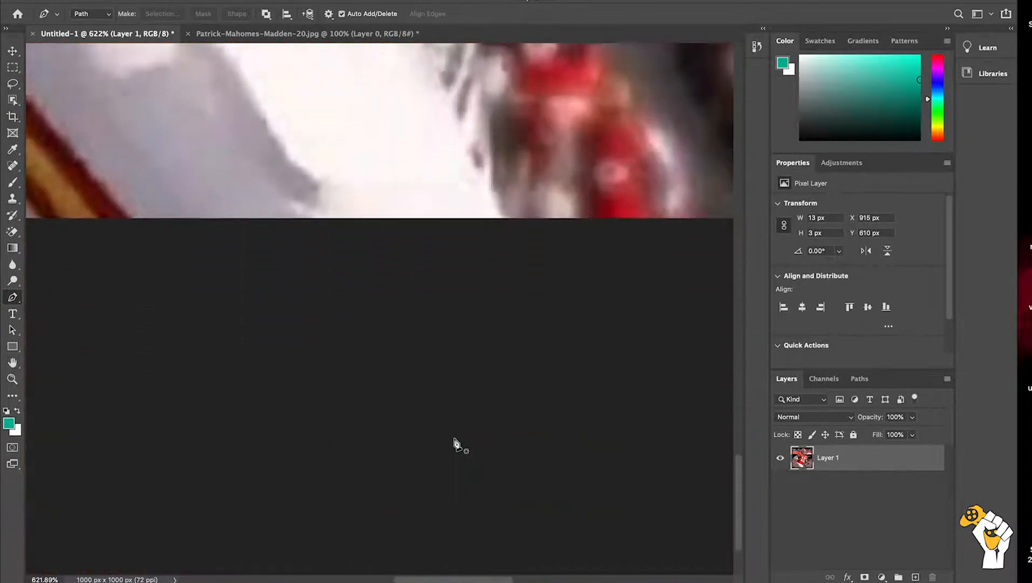
pyautogui.scroll(4, 488, 309)
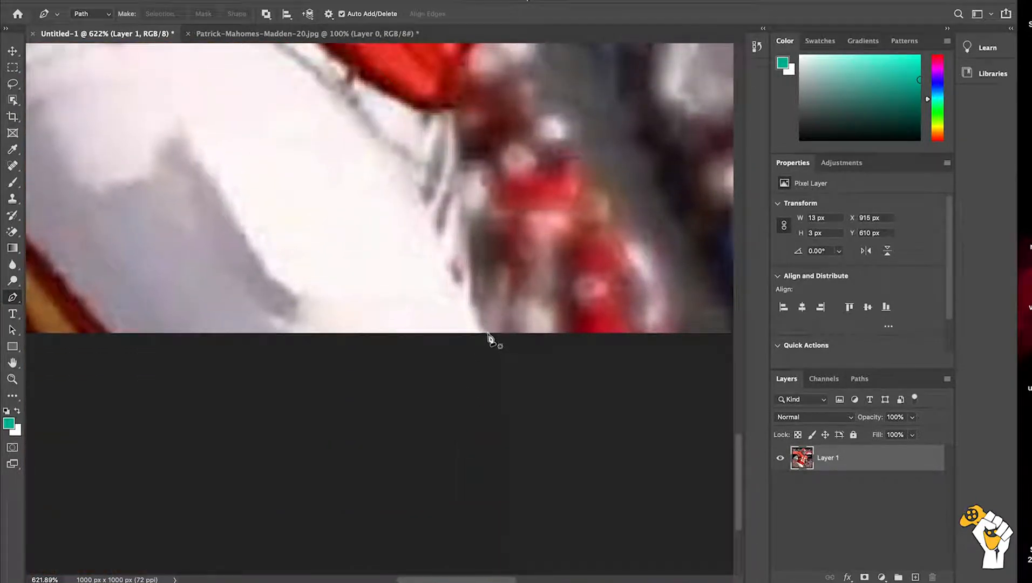
pyautogui.click(486, 331)
pyautogui.click(474, 314)
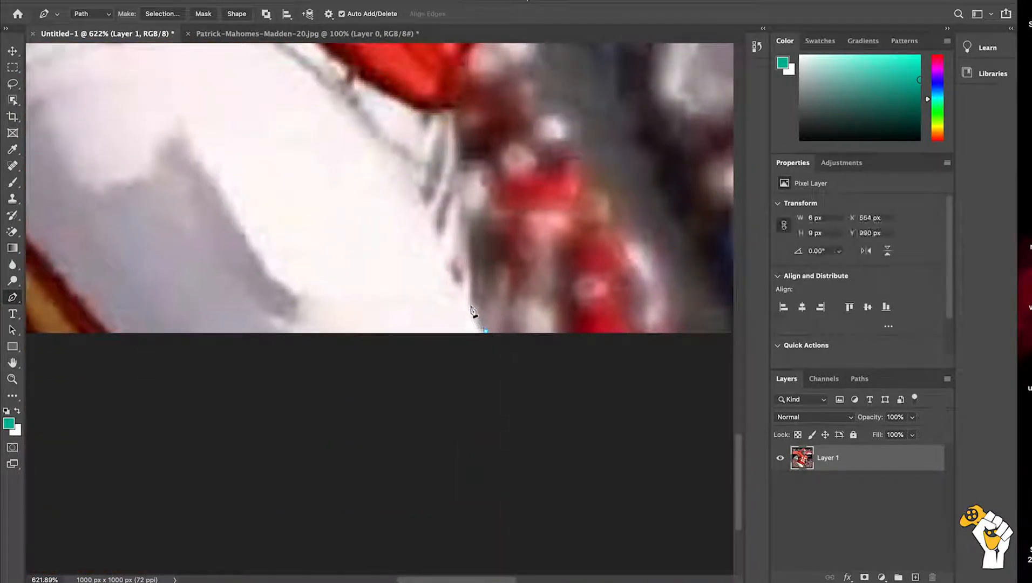
pyautogui.click(468, 299)
pyautogui.click(470, 270)
pyautogui.click(460, 209)
pyautogui.click(457, 172)
pyautogui.click(454, 135)
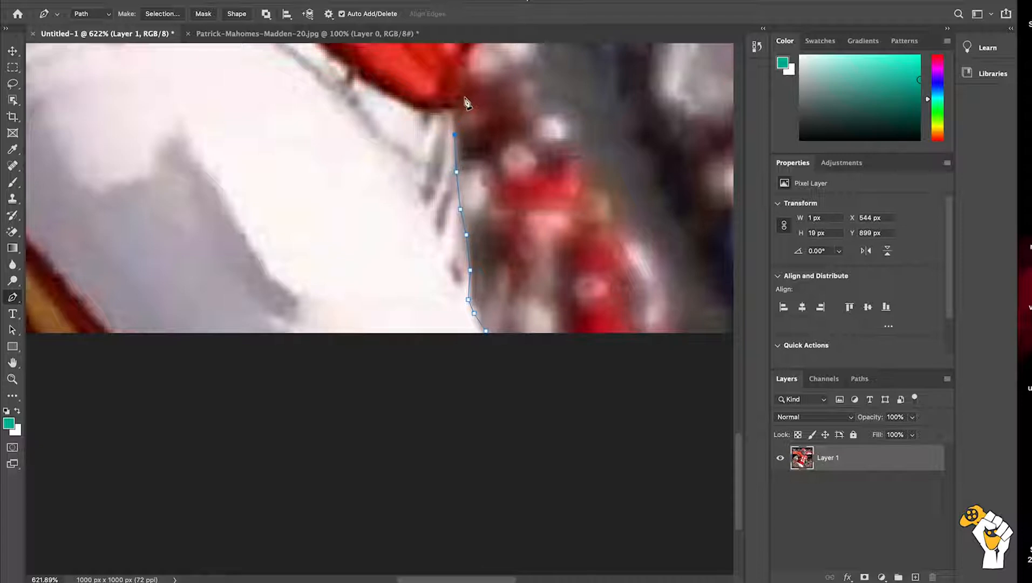
pyautogui.click(451, 109)
# Step: Continue the outline path up the red jersey's right edge from the hem to the lower corner of the number 5
pyautogui.click(459, 102)
pyautogui.click(465, 64)
pyautogui.scroll(2, 467, 70)
pyautogui.click(468, 157)
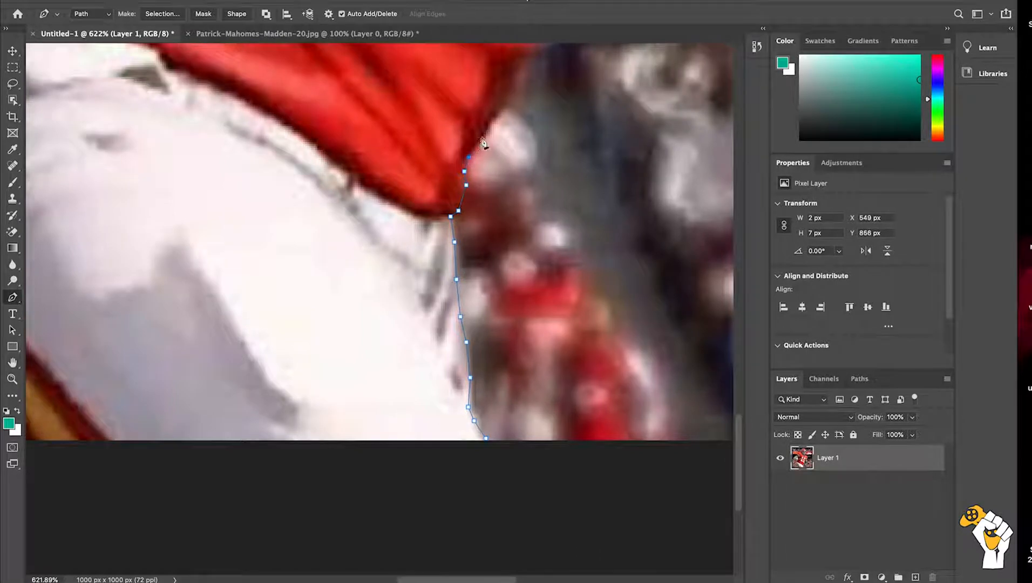
pyautogui.click(484, 134)
pyautogui.click(499, 109)
pyautogui.click(514, 88)
pyautogui.scroll(3, 514, 88)
pyautogui.click(497, 163)
pyautogui.click(497, 146)
pyautogui.click(509, 137)
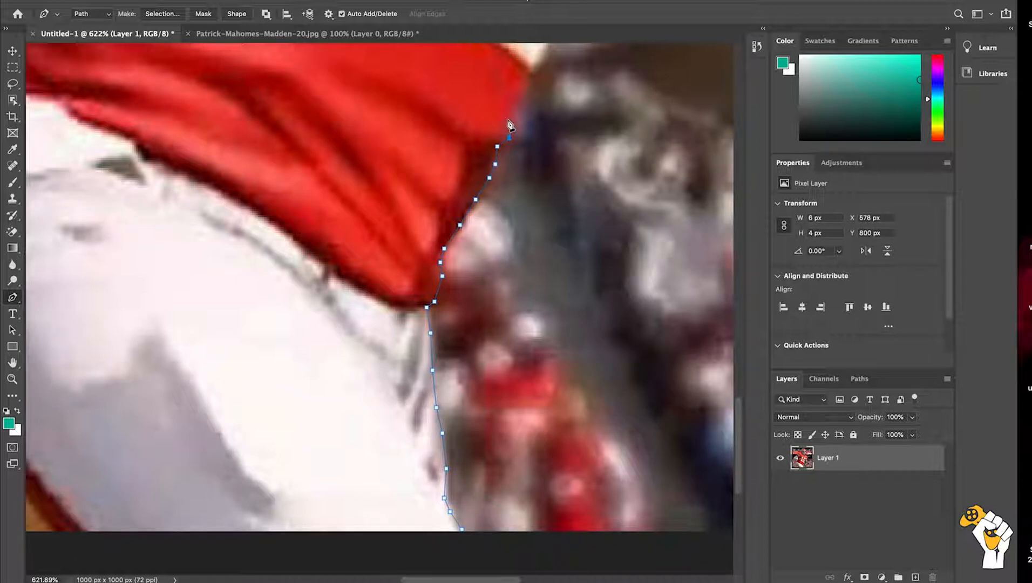
pyautogui.click(511, 117)
pyautogui.click(525, 92)
pyautogui.click(530, 75)
# Step: Extend the outline path along the outer edge of the number 5 to just below where the dark upper arm meets the jersey
pyautogui.scroll(3, 526, 97)
pyautogui.click(506, 126)
pyautogui.click(521, 92)
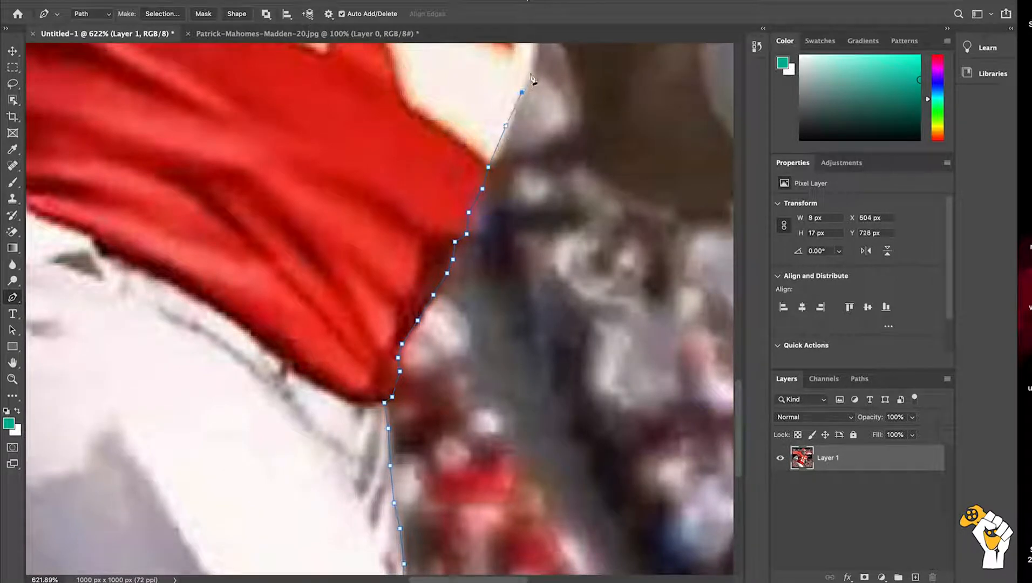
pyautogui.click(531, 70)
pyautogui.scroll(3, 533, 76)
pyautogui.click(517, 108)
pyautogui.click(517, 80)
pyautogui.click(522, 61)
pyautogui.scroll(3, 526, 68)
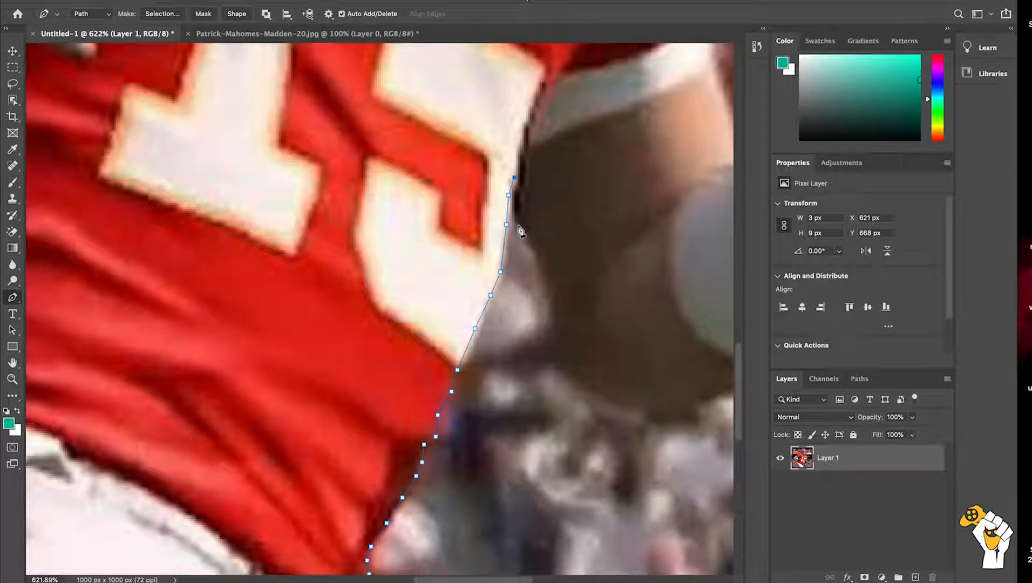
pyautogui.press('super+z')
pyautogui.press('super+z')
# Step: Turn the outline path at the jersey and arm junction, and trace down the arm's inner edge and around the elbow
pyautogui.click(512, 204)
pyautogui.click(516, 224)
pyautogui.click(531, 247)
pyautogui.click(540, 262)
pyautogui.click(544, 280)
pyautogui.click(555, 321)
pyautogui.click(553, 335)
pyautogui.click(556, 358)
pyautogui.click(596, 391)
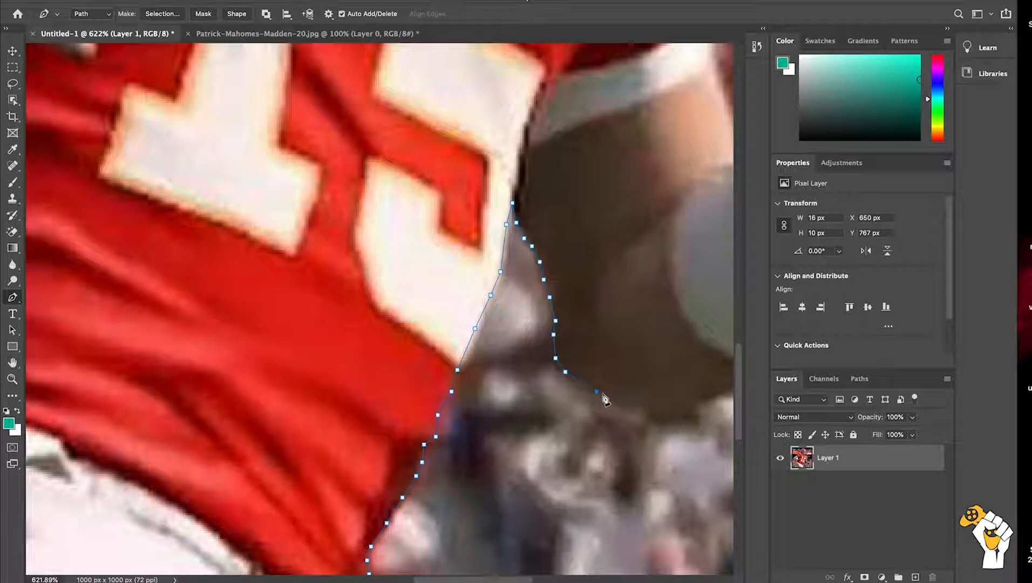
# Step: Continue the outline path along the underside of the bent arm from the elbow to the wristband
pyautogui.click(629, 405)
pyautogui.click(655, 409)
pyautogui.click(683, 406)
pyautogui.hscroll(3, 685, 409)
pyautogui.click(624, 414)
pyautogui.click(645, 406)
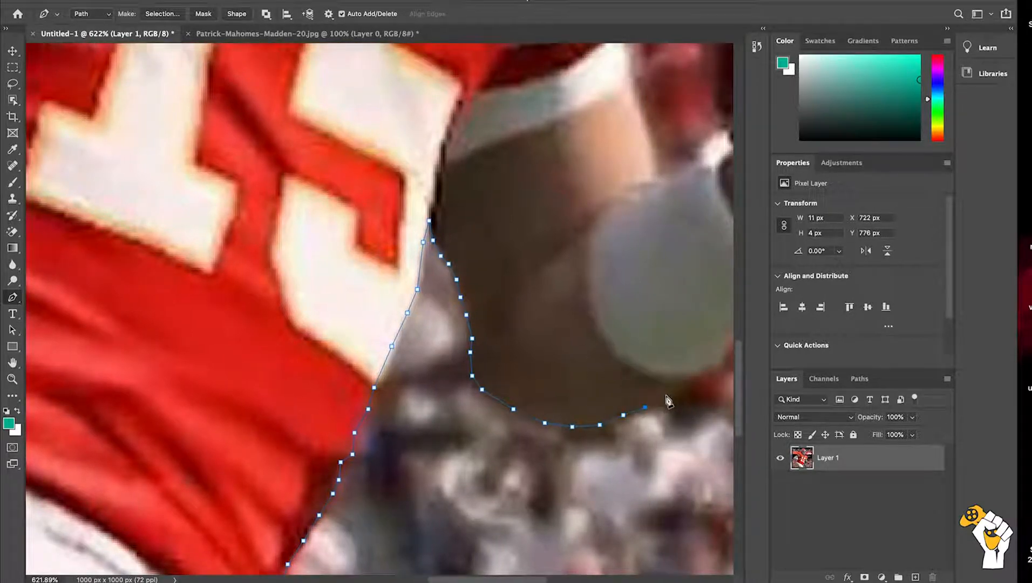
pyautogui.click(665, 396)
# Step: Trace the outline path around the wristband's lower right edge up to where the hand begins
pyautogui.click(693, 374)
pyautogui.click(707, 365)
pyautogui.scroll(5, 721, 368)
pyautogui.hscroll(6, 721, 368)
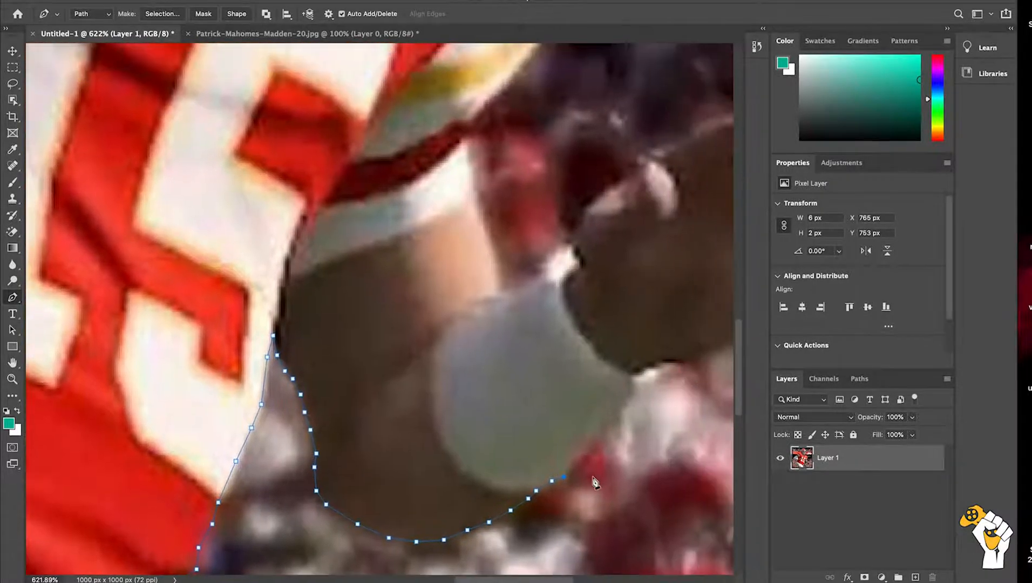
pyautogui.click(581, 460)
pyautogui.click(598, 438)
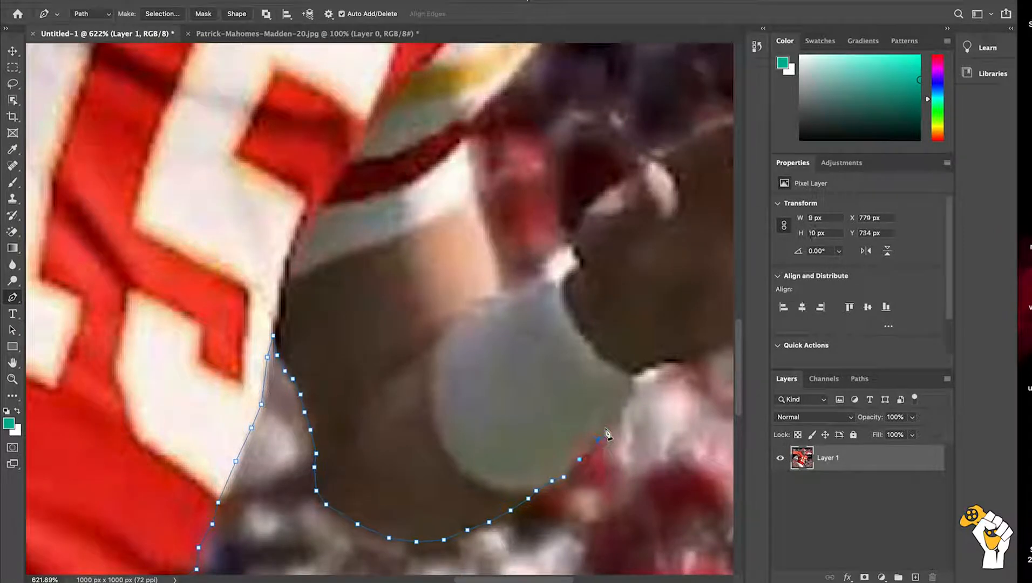
pyautogui.click(632, 393)
pyautogui.click(629, 384)
# Step: Continue the outline path from the wristband along the bottom edge of the outstretched hand's heel
pyautogui.click(640, 369)
pyautogui.click(658, 363)
pyautogui.click(673, 359)
pyautogui.click(685, 357)
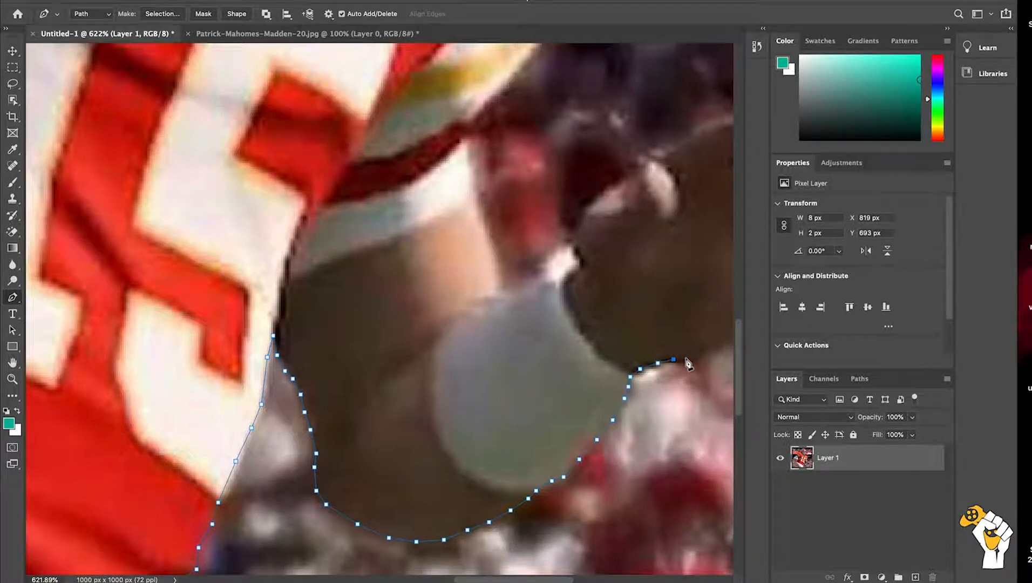
pyautogui.hscroll(5, 685, 359)
pyautogui.scroll(2, 685, 359)
pyautogui.click(590, 386)
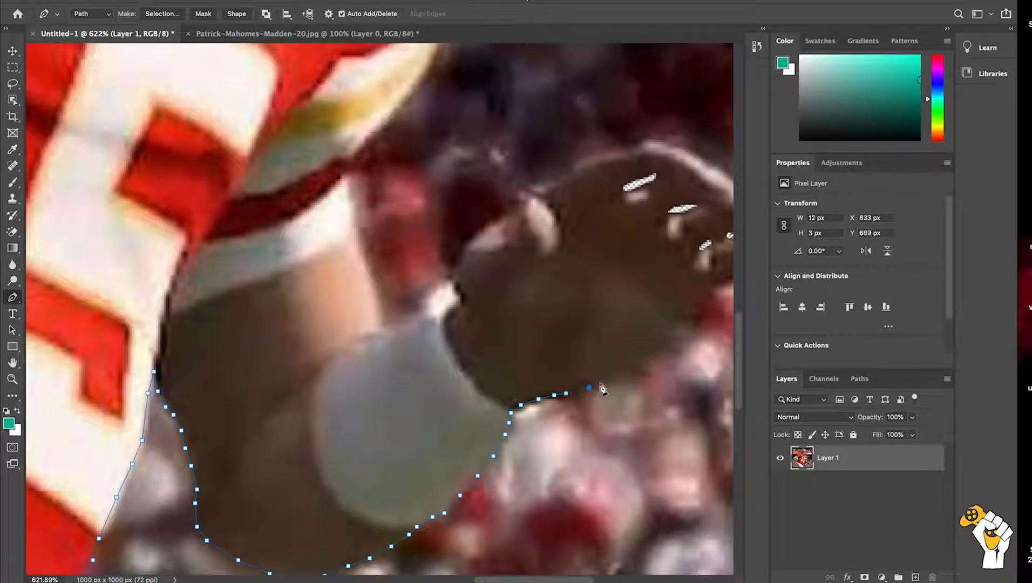
# Step: Continue the outline path along the lower edge of the outstretched hand from the heel toward the fingers
pyautogui.click(609, 375)
pyautogui.click(623, 360)
pyautogui.click(636, 351)
pyautogui.click(650, 340)
pyautogui.click(666, 325)
pyautogui.click(676, 314)
pyautogui.click(688, 303)
pyautogui.hscroll(5, 688, 305)
pyautogui.scroll(2, 688, 305)
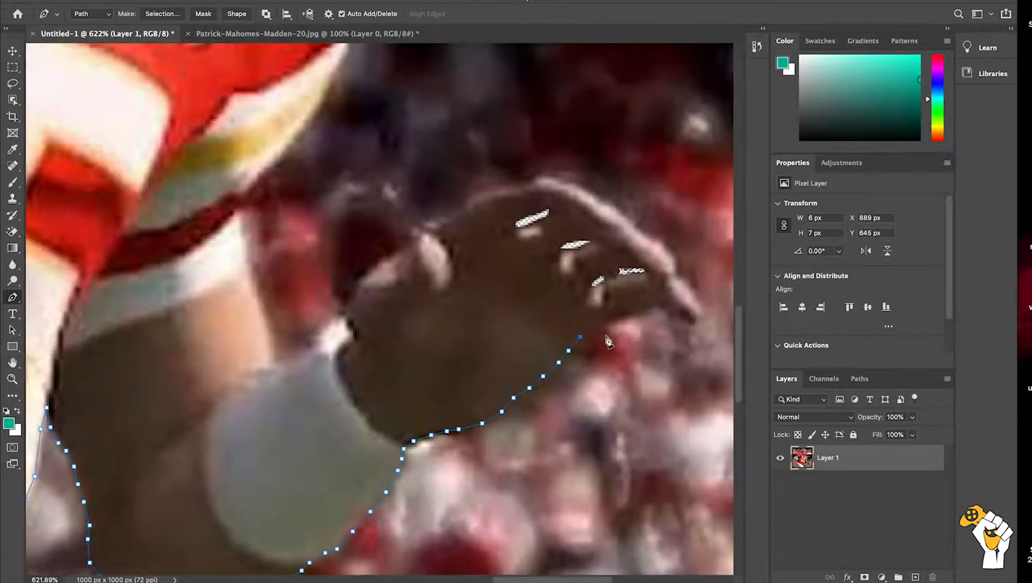
# Step: Trace the outline path along the underside of the fingers and around the outermost fingertip
pyautogui.click(594, 326)
pyautogui.click(612, 319)
pyautogui.click(635, 311)
pyautogui.click(653, 307)
pyautogui.click(663, 307)
pyautogui.click(682, 323)
pyautogui.click(692, 323)
pyautogui.click(700, 318)
pyautogui.click(700, 305)
pyautogui.click(695, 297)
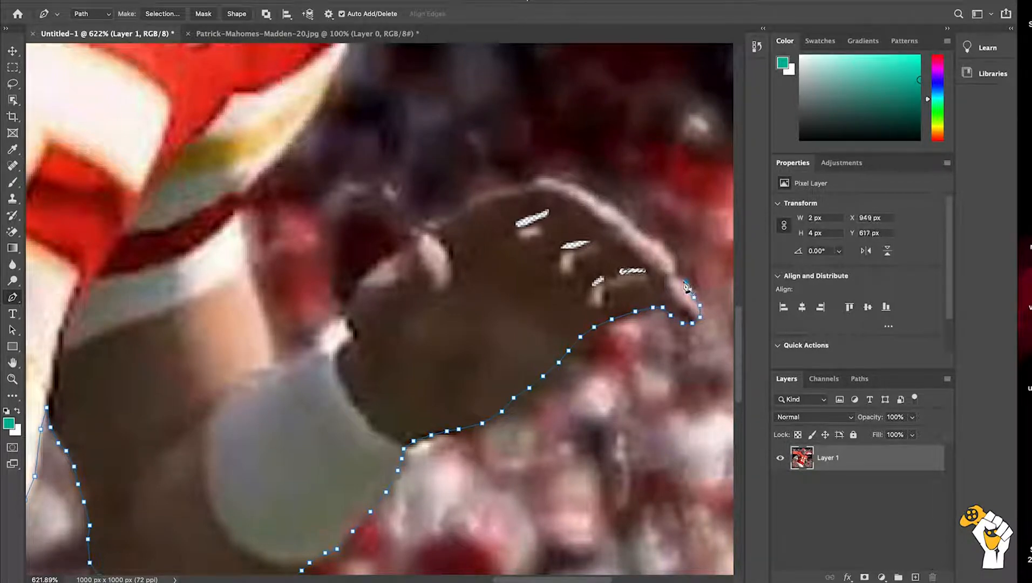
# Step: Continue the outline path from the fingertip up the outer finger edge to the middle of the finger
pyautogui.click(679, 278)
pyautogui.click(678, 275)
pyautogui.click(673, 260)
pyautogui.click(666, 250)
pyautogui.click(658, 242)
pyautogui.click(644, 238)
pyautogui.click(632, 224)
# Step: Trace the outline path along the pale upper edge of the finger to the highest point of the hand
pyautogui.click(619, 212)
pyautogui.click(604, 203)
pyautogui.click(598, 200)
pyautogui.click(586, 191)
pyautogui.click(570, 184)
pyautogui.click(552, 182)
pyautogui.click(547, 179)
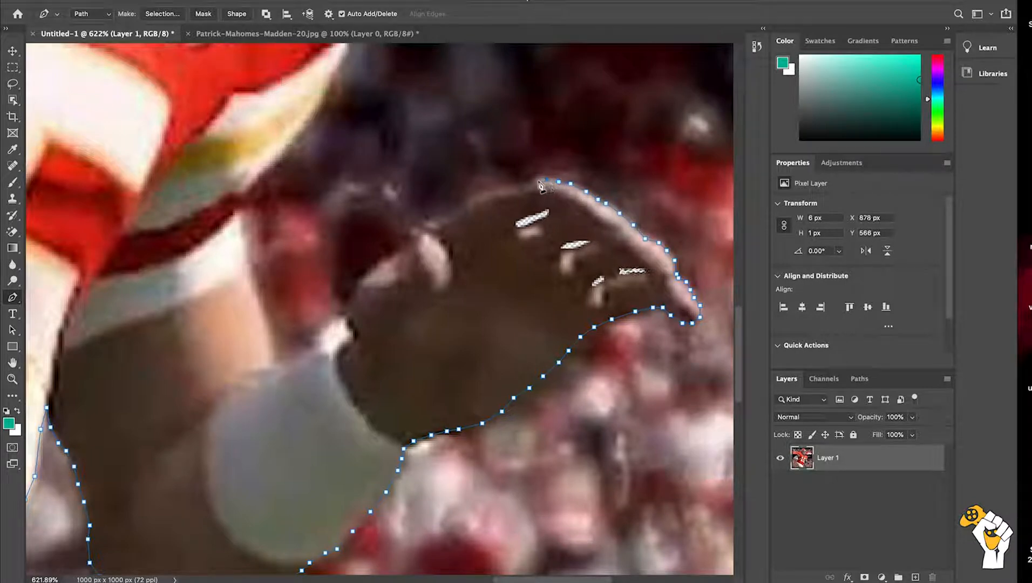
# Step: Continue the outline path from the hand's highest point down its upper edge toward the thumb
pyautogui.click(535, 181)
pyautogui.click(527, 186)
pyautogui.click(513, 190)
pyautogui.click(495, 193)
pyautogui.click(480, 199)
pyautogui.click(470, 209)
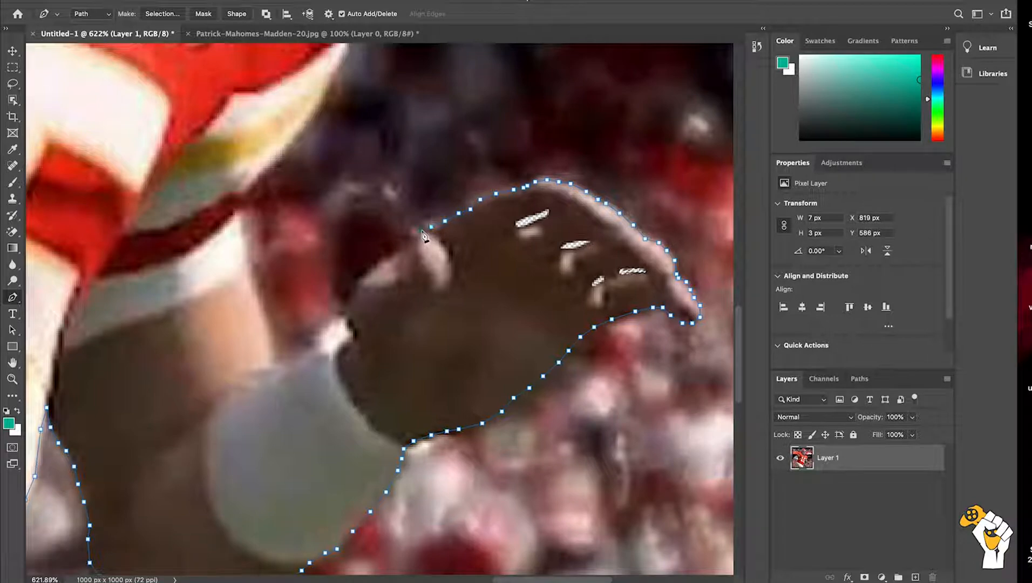
# Step: Trace the outline path around the thumb and down to the top of the wristband
pyautogui.click(406, 243)
pyautogui.click(384, 261)
pyautogui.click(367, 275)
pyautogui.click(360, 282)
pyautogui.click(353, 304)
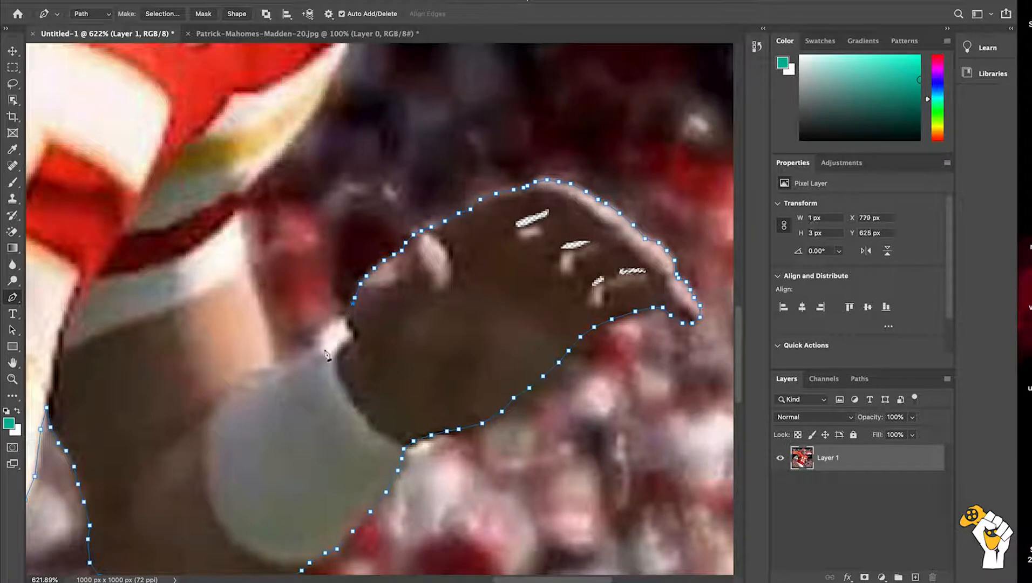
# Step: Trace the outline path along the wristband's upper edge, and turn it up the arm to the sleeve hem
pyautogui.click(336, 318)
pyautogui.click(297, 361)
pyautogui.click(281, 365)
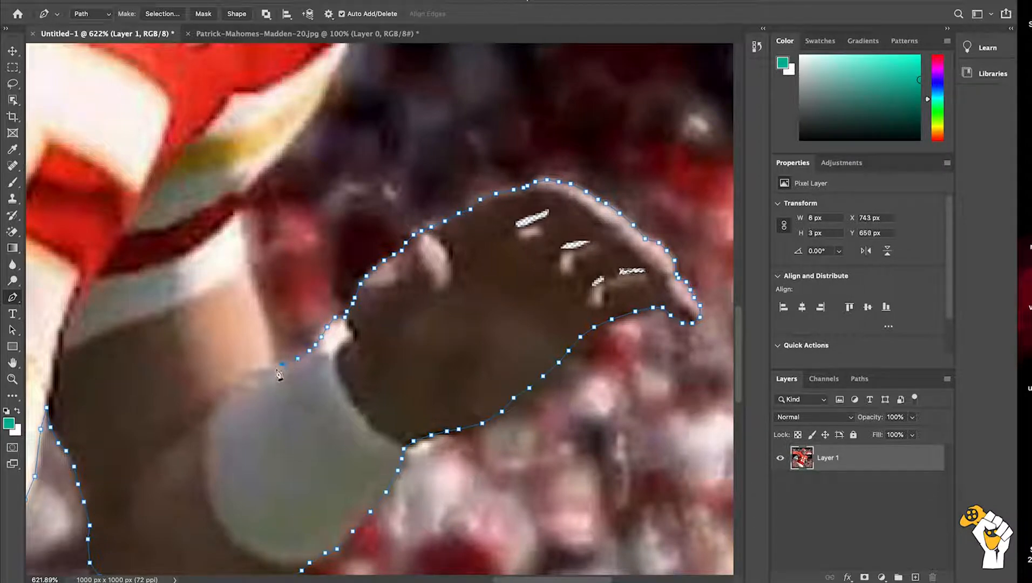
pyautogui.click(273, 360)
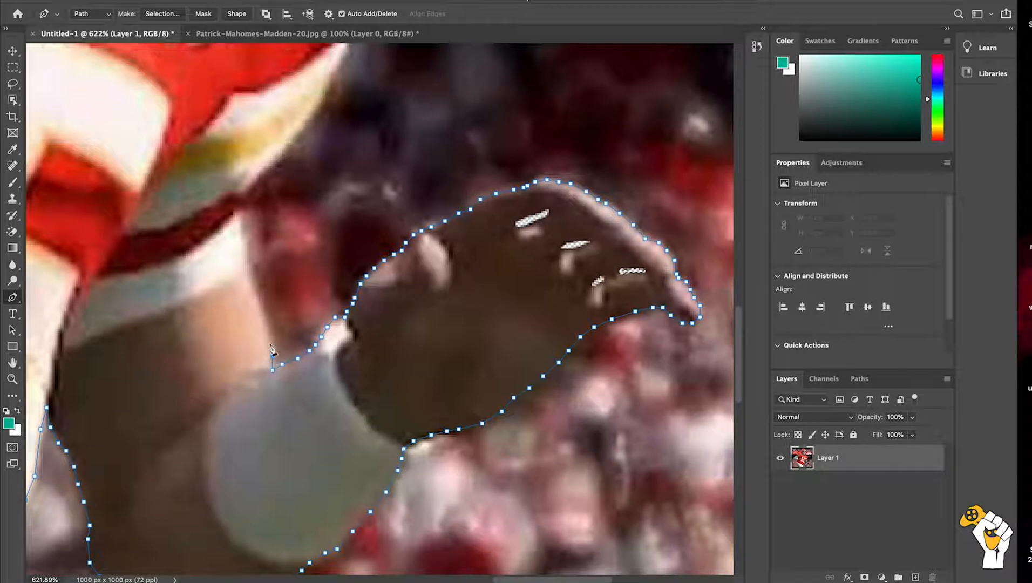
pyautogui.click(270, 339)
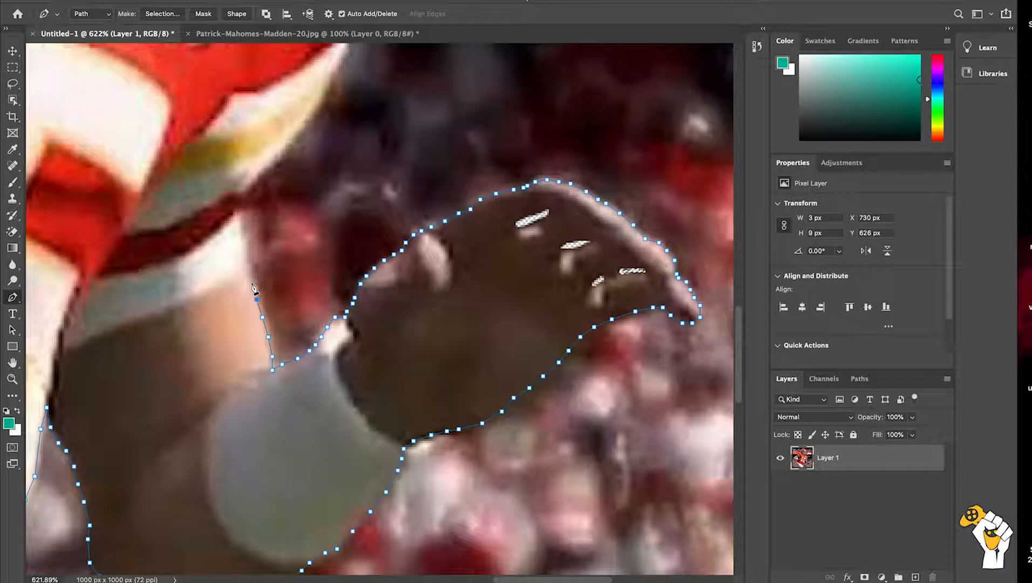
pyautogui.click(242, 247)
pyautogui.click(238, 208)
# Step: Continue the outline path from the sleeve hem up the outer edge of the striped sleeve band
pyautogui.click(249, 198)
pyautogui.click(260, 176)
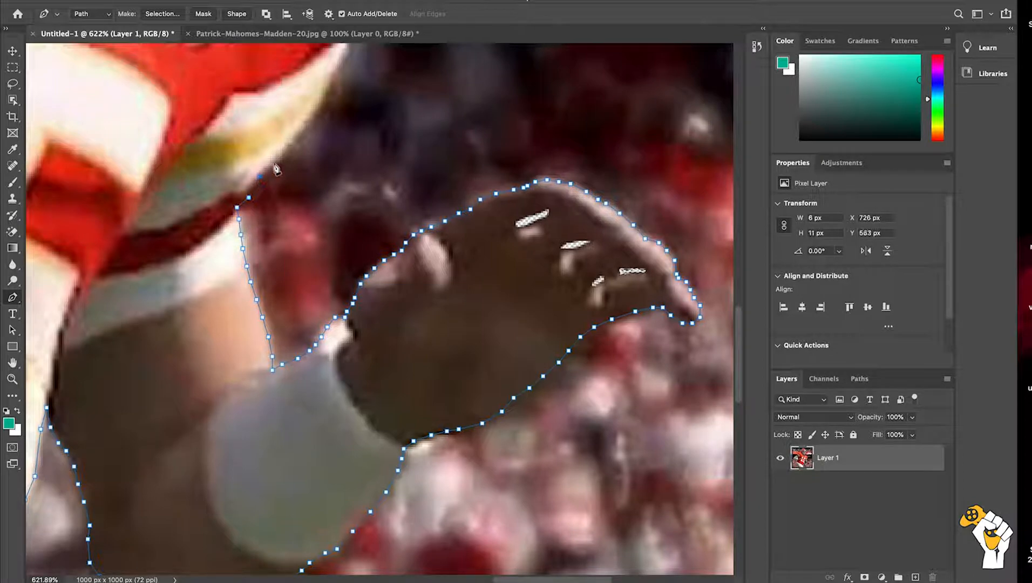
pyautogui.click(289, 143)
pyautogui.click(304, 121)
pyautogui.click(322, 99)
pyautogui.click(329, 76)
# Step: Trace the outline path up the outer side of the red sleeve to the shoulder's widest point
pyautogui.scroll(4, 344, 58)
pyautogui.hscroll(2, 344, 58)
pyautogui.click(291, 133)
pyautogui.click(294, 112)
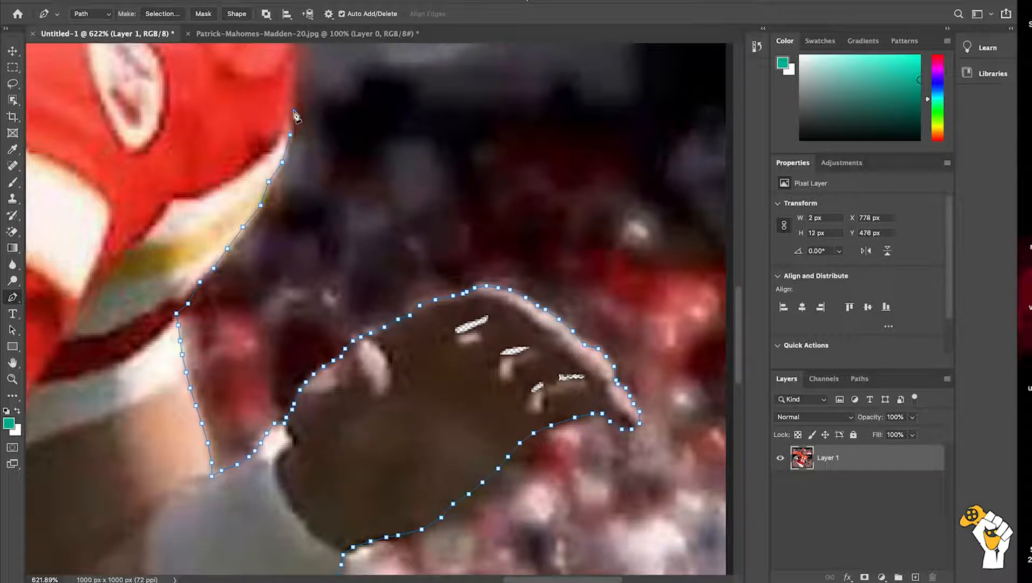
pyautogui.click(296, 76)
pyautogui.scroll(3, 297, 84)
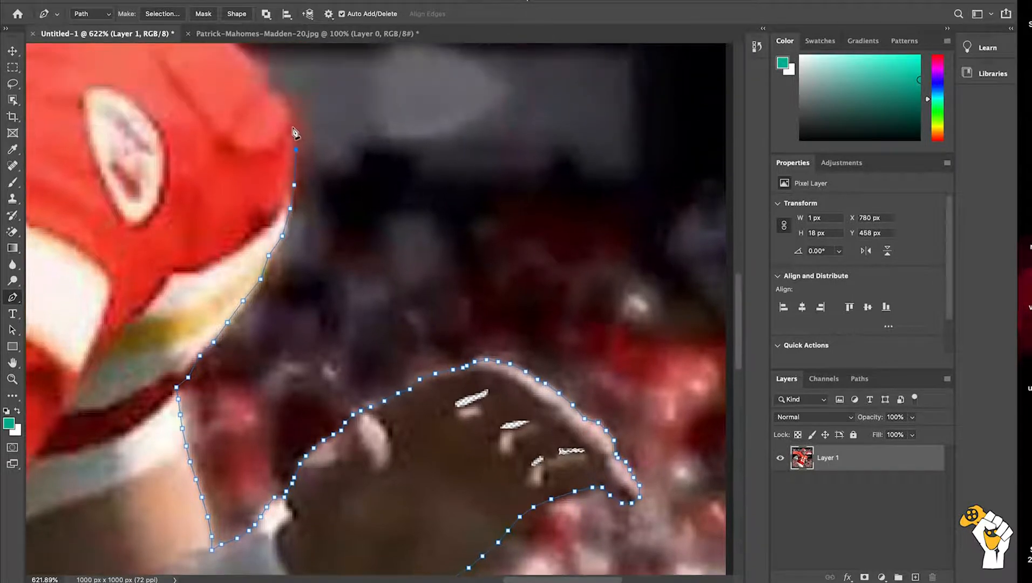
pyautogui.click(292, 126)
pyautogui.click(284, 105)
pyautogui.click(275, 98)
pyautogui.click(263, 84)
pyautogui.scroll(3, 258, 80)
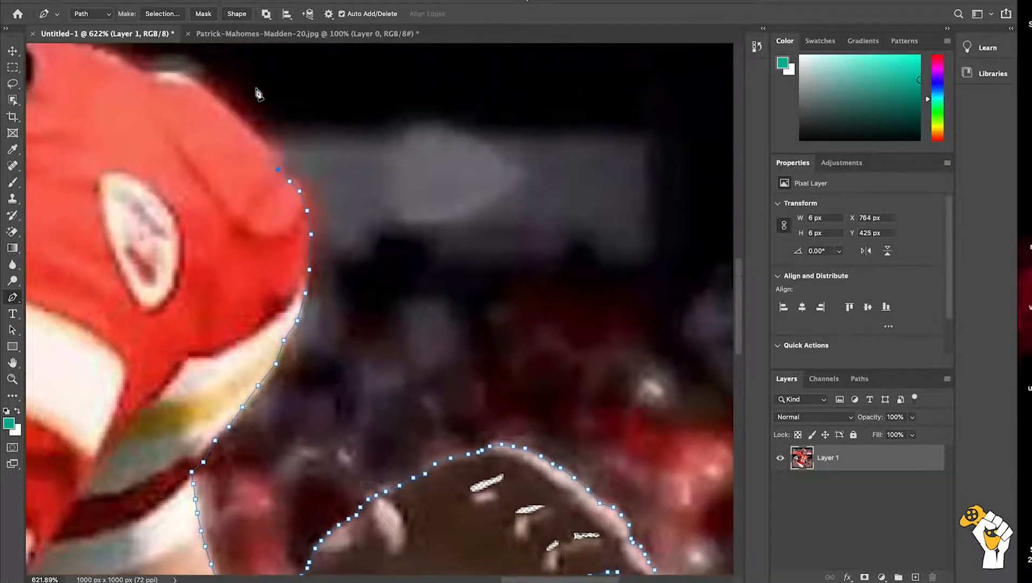
pyautogui.click(266, 148)
pyautogui.hotkey('ctrl', 'z')
pyautogui.hotkey('ctrl', 'z')
pyautogui.hotkey('ctrl', 'z')
# Step: Continue the outline path up the outer slope of the red shoulder to the white patch
pyautogui.click(286, 180)
pyautogui.click(271, 162)
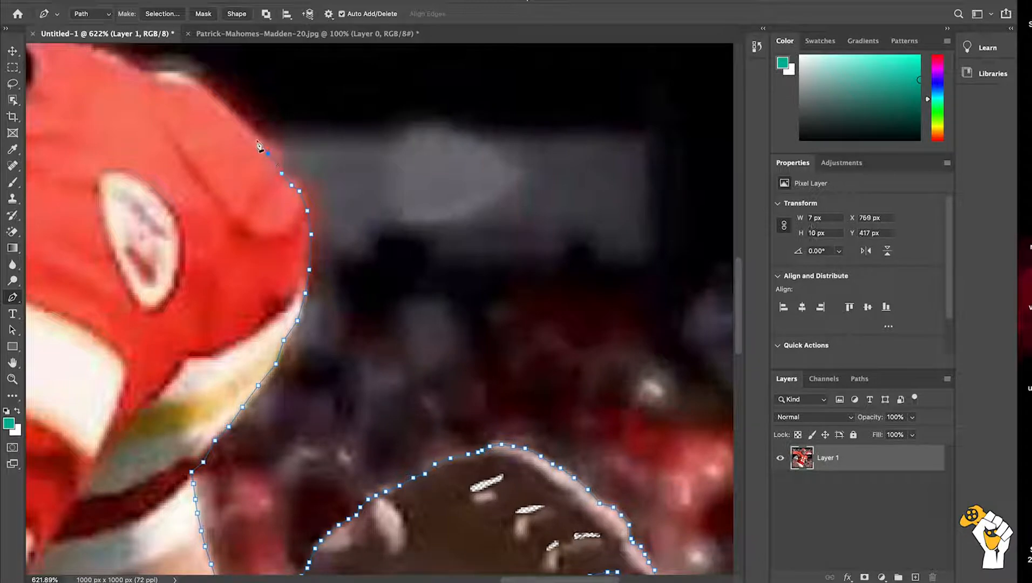
pyautogui.click(242, 122)
pyautogui.click(226, 106)
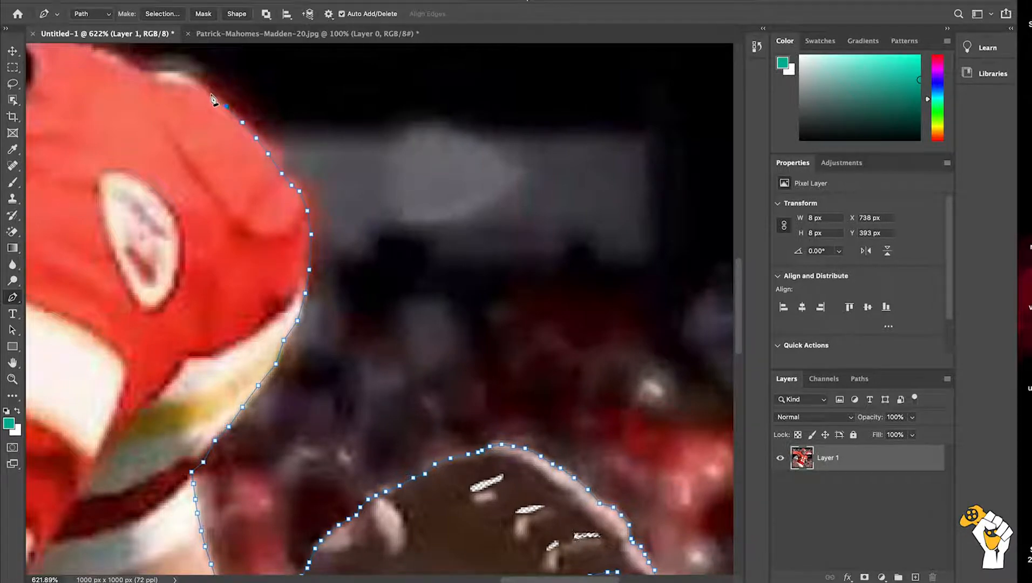
pyautogui.scroll(3, 210, 95)
pyautogui.hscroll(-5, 210, 95)
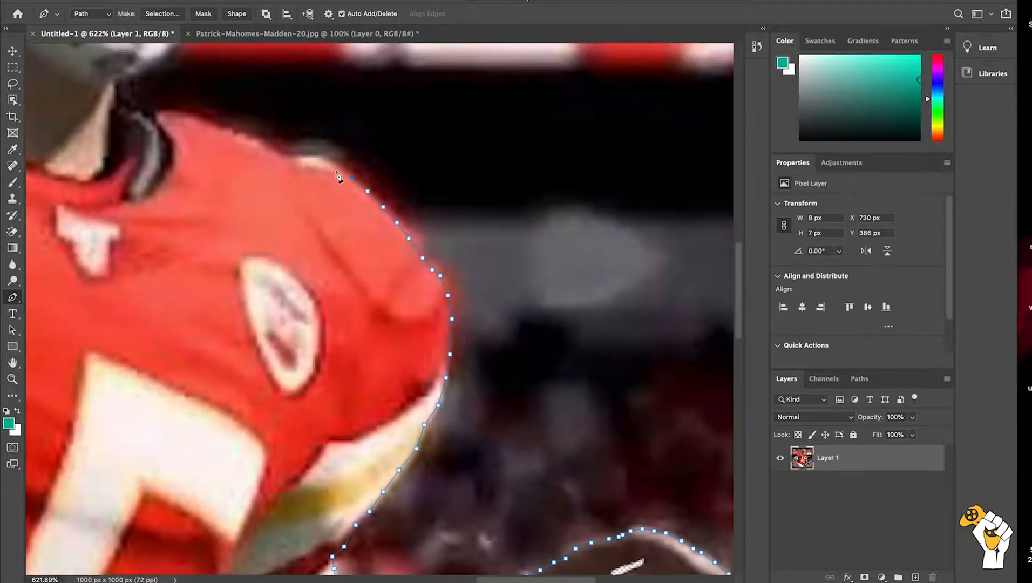
# Step: Trace the outline path over the white patch on top of the shoulder and on toward the collar
pyautogui.click(338, 167)
pyautogui.click(324, 158)
pyautogui.click(309, 157)
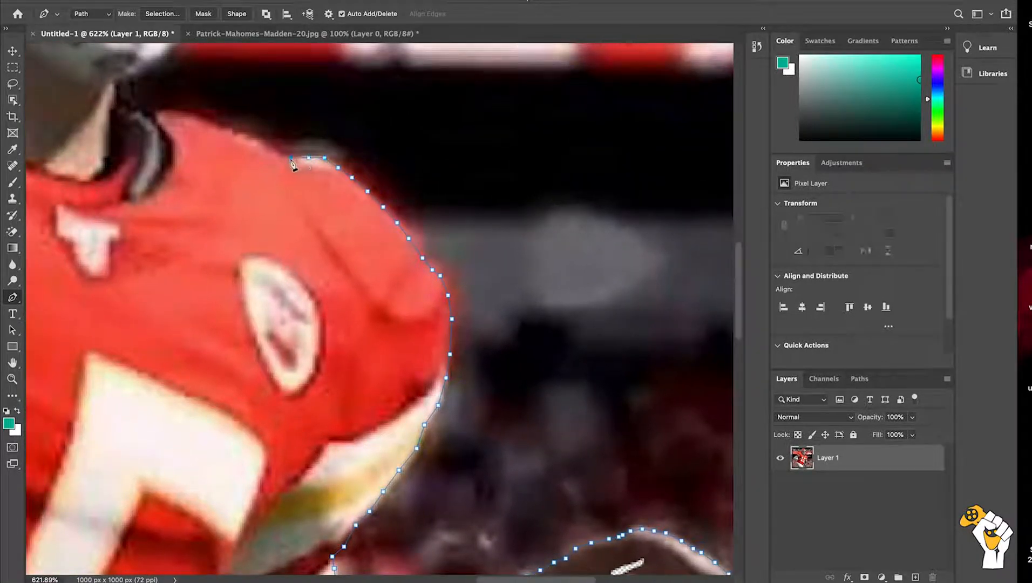
pyautogui.click(279, 155)
pyautogui.click(267, 146)
pyautogui.click(256, 142)
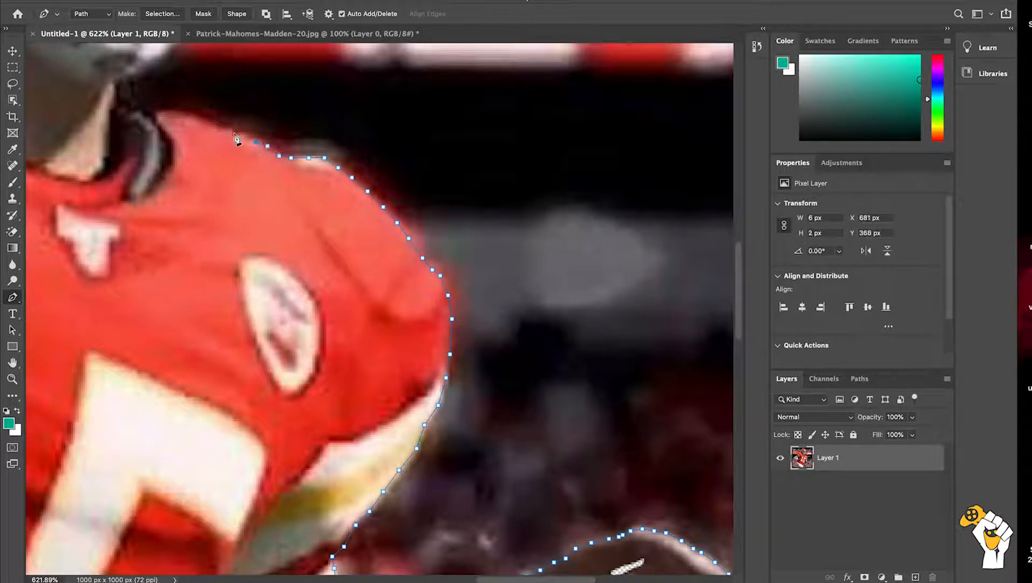
# Step: Continue the outline path across the shoulder top and around the collar to the bottom of the helmet
pyautogui.click(179, 114)
pyautogui.click(161, 114)
pyautogui.click(151, 115)
pyautogui.moveTo(153, 125); pyautogui.dragTo(258, 184)
pyautogui.click(244, 169)
pyautogui.click(231, 166)
pyautogui.click(222, 158)
pyautogui.click(218, 138)
# Step: Trace the outline path from the collar up around the chin area to the lower part of the facemask
pyautogui.click(257, 121)
pyautogui.click(272, 106)
pyautogui.click(279, 96)
pyautogui.click(289, 78)
pyautogui.click(289, 57)
pyautogui.click(299, 59)
pyautogui.click(319, 61)
# Step: Continue the outline path up the outer edge of the lower facemask to the protruding end of its crossbar
pyautogui.moveTo(353, 67)
pyautogui.mouseDown()
pyautogui.moveTo(315, 173)
pyautogui.moveTo(278, 351)
pyautogui.mouseUp()
pyautogui.click(315, 166)
pyautogui.click(292, 314)
pyautogui.click(305, 274)
pyautogui.click(311, 248)
# Step: Trace the outline path around the protruding end of the facemask's middle crossbar
pyautogui.click(315, 237)
pyautogui.click(323, 237)
pyautogui.click(330, 227)
pyautogui.click(332, 194)
pyautogui.click(328, 188)
pyautogui.click(314, 184)
pyautogui.click(309, 182)
# Step: Continue the outline path up the side of the facemask beside the visor to the upper bar
pyautogui.click(308, 157)
pyautogui.click(311, 134)
pyautogui.click(310, 125)
pyautogui.click(320, 112)
pyautogui.moveTo(322, 119); pyautogui.dragTo(322, 262)
pyautogui.click(320, 243)
pyautogui.click(316, 231)
pyautogui.click(317, 214)
# Step: Trace the outline path around the outer end of the facemask's upper bar
pyautogui.click(334, 211)
pyautogui.click(326, 203)
pyautogui.click(326, 192)
pyautogui.click(326, 177)
pyautogui.click(323, 164)
pyautogui.click(314, 160)
# Step: Continue the outline path from the facemask's upper bar up the front edge of the red helmet shell
pyautogui.click(309, 158)
pyautogui.click(300, 155)
pyautogui.click(295, 137)
pyautogui.click(283, 108)
pyautogui.click(273, 84)
pyautogui.moveTo(274, 83); pyautogui.dragTo(396, 210)
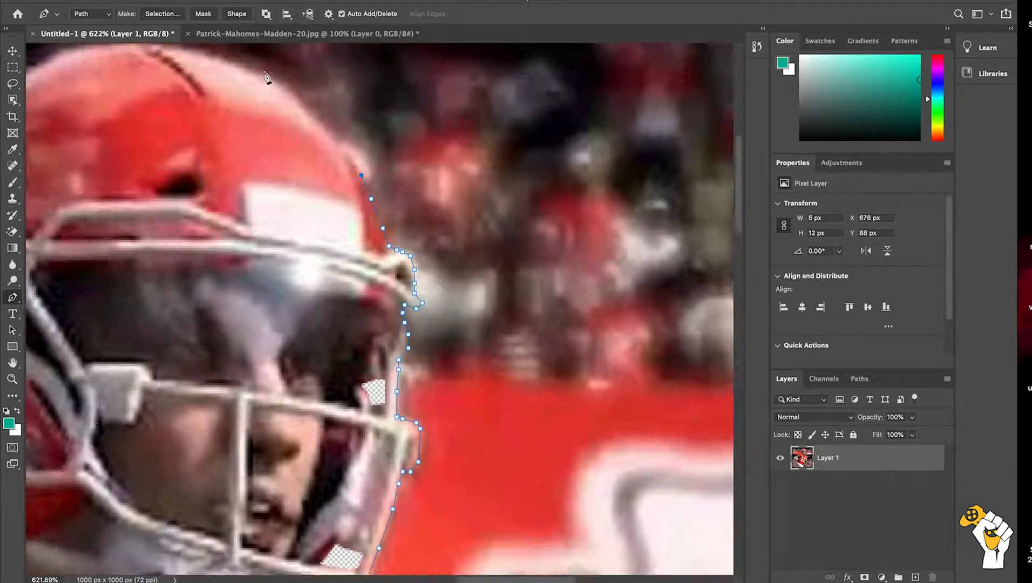
# Step: Trace the outline path over the helmet's curved dome toward the dark seam at the crown
pyautogui.click(369, 174)
pyautogui.click(345, 151)
pyautogui.click(333, 135)
pyautogui.click(322, 123)
pyautogui.click(300, 112)
pyautogui.click(272, 101)
pyautogui.click(239, 90)
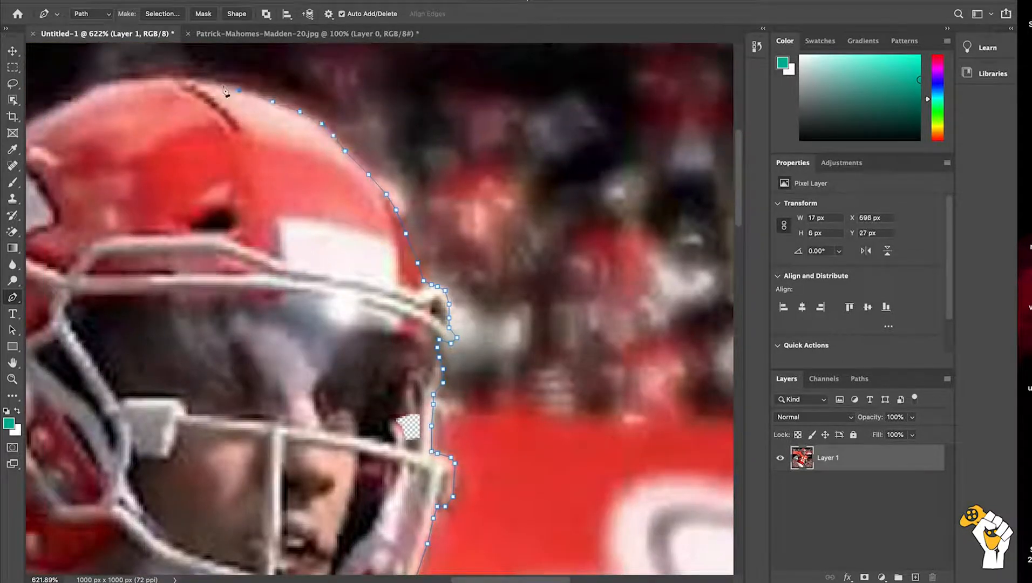
# Step: Continue the outline path over the helmet's crown and down its rear curve toward the ear-side logo
pyautogui.click(130, 80)
pyautogui.click(92, 90)
pyautogui.click(75, 102)
pyautogui.hscroll(-5, 68, 105)
pyautogui.scroll(-2, 68, 105)
pyautogui.click(162, 79)
pyautogui.click(141, 95)
pyautogui.click(115, 115)
pyautogui.click(100, 138)
pyautogui.click(84, 165)
pyautogui.click(67, 191)
pyautogui.click(57, 211)
# Step: Trace the outline path down the back edge of the helmet to its lower rear corner
pyautogui.hscroll(-4, 56, 211)
pyautogui.click(165, 146)
pyautogui.click(155, 156)
pyautogui.click(155, 179)
pyautogui.click(157, 201)
pyautogui.click(157, 244)
pyautogui.click(157, 270)
pyautogui.click(157, 299)
pyautogui.click(155, 345)
pyautogui.click(161, 376)
pyautogui.click(167, 399)
# Step: Trace the outline path under the helmet's rear base and around the notch where it meets the jersey shoulder
pyautogui.click(187, 421)
pyautogui.click(201, 437)
pyautogui.click(230, 450)
pyautogui.click(247, 459)
pyautogui.click(254, 471)
pyautogui.click(254, 485)
pyautogui.click(229, 495)
pyautogui.click(213, 495)
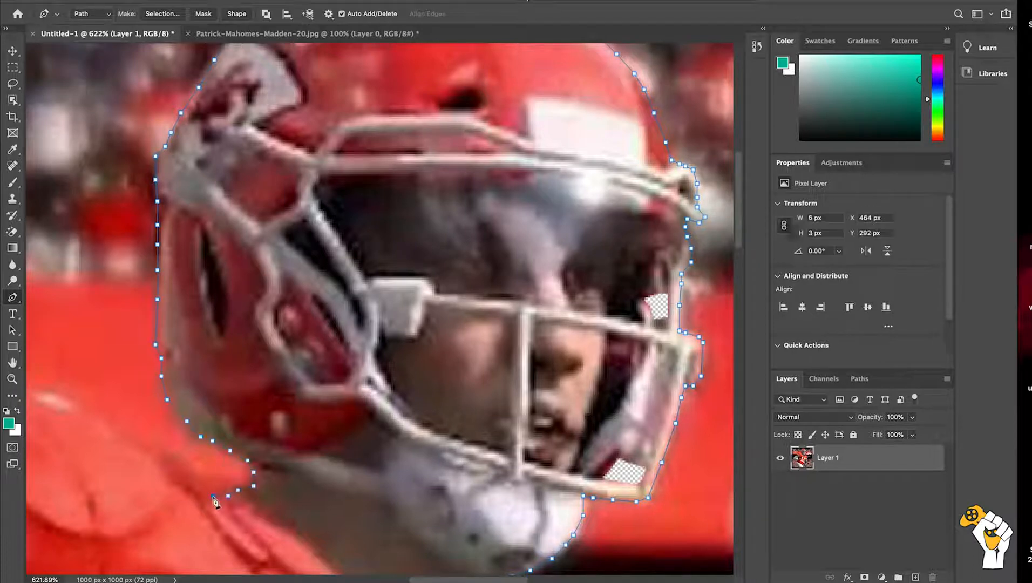
# Step: Continue the outline path along the top edge of the red jersey shoulder, away from the helmet
pyautogui.hscroll(-5, 213, 495)
pyautogui.click(384, 500)
pyautogui.click(354, 482)
pyautogui.click(328, 467)
pyautogui.click(301, 455)
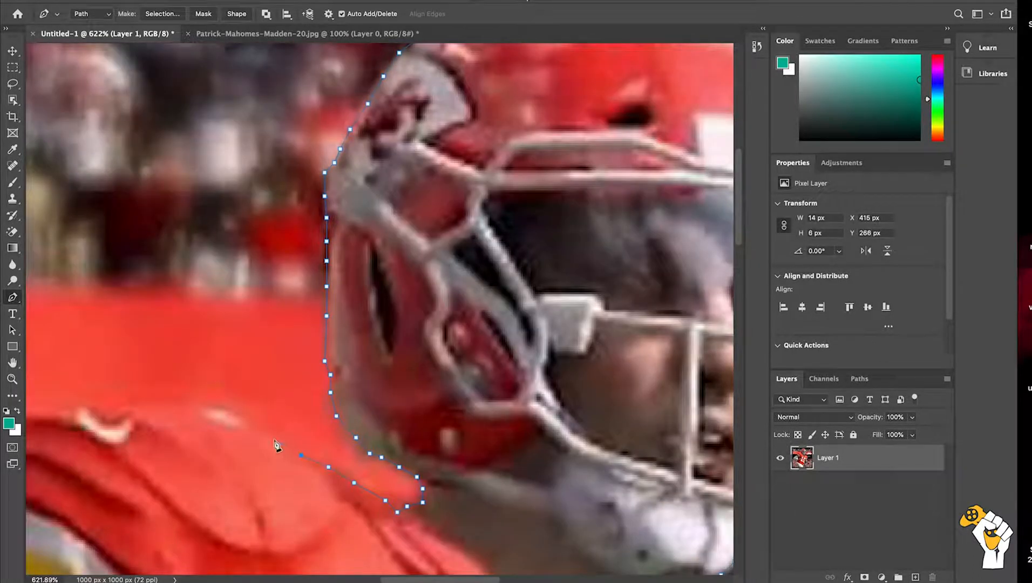
pyautogui.click(184, 404)
pyautogui.click(146, 406)
pyautogui.click(113, 407)
pyautogui.click(82, 409)
# Step: Trace the outline path around the rounded shoulder and down the striped jersey sleeve to the white arm sleeve
pyautogui.moveTo(29, 399); pyautogui.dragTo(243, 389)
pyautogui.click(261, 397)
pyautogui.click(239, 400)
pyautogui.click(219, 409)
pyautogui.click(175, 459)
pyautogui.click(169, 486)
pyautogui.click(165, 517)
pyautogui.scroll(-5, 165, 517)
pyautogui.click(170, 308)
pyautogui.click(175, 338)
pyautogui.click(169, 351)
pyautogui.click(163, 366)
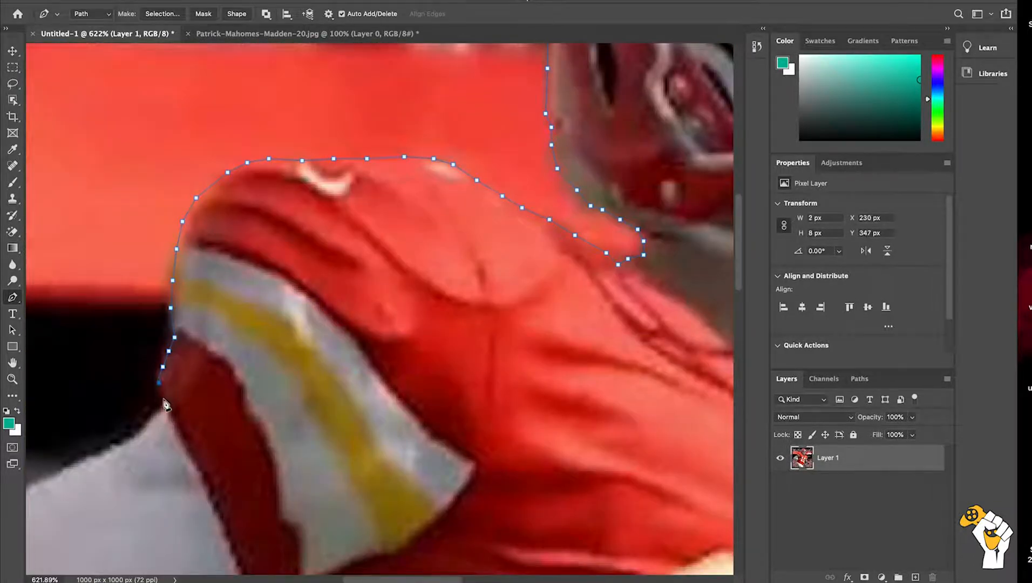
# Step: Continue the outline path along the upper edge of the white-sleeved arm toward the elbow
pyautogui.click(141, 432)
pyautogui.click(126, 441)
pyautogui.click(93, 459)
pyautogui.click(68, 469)
pyautogui.click(43, 480)
pyautogui.moveTo(43, 481); pyautogui.dragTo(272, 411)
pyautogui.click(234, 428)
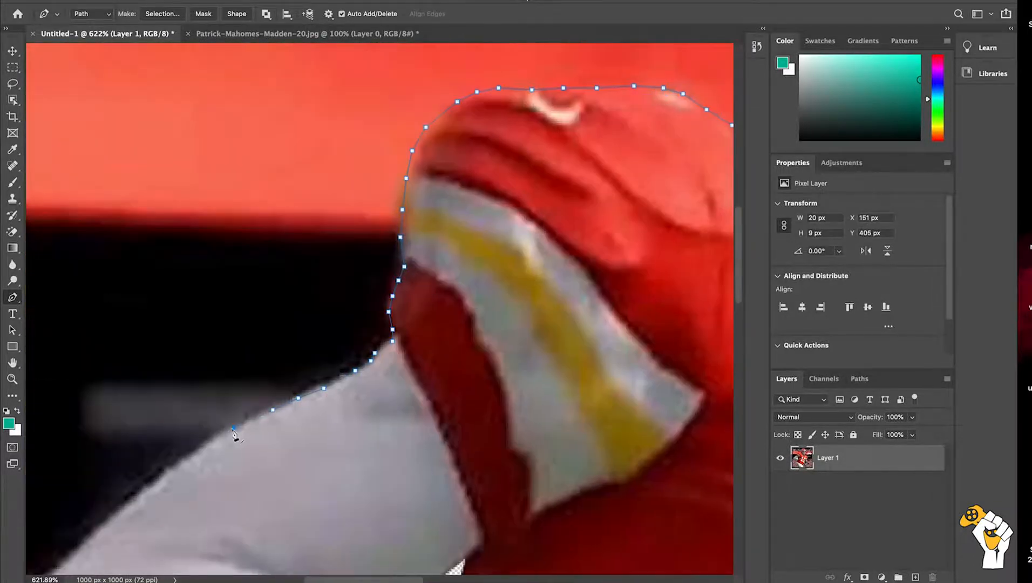
pyautogui.click(104, 526)
pyautogui.click(78, 551)
# Step: Trace the outline path around the bent elbow of the white-sleeved arm
pyautogui.scroll(-5, 78, 551)
pyautogui.hscroll(-3, 78, 551)
pyautogui.click(225, 314)
pyautogui.click(207, 325)
pyautogui.click(195, 339)
pyautogui.click(193, 346)
pyautogui.click(189, 417)
# Step: Continue the outline path along the underside of the white-sleeved forearm toward the wrist
pyautogui.click(218, 445)
pyautogui.click(253, 466)
pyautogui.click(284, 485)
pyautogui.click(307, 495)
pyautogui.click(331, 501)
pyautogui.click(380, 513)
pyautogui.click(418, 518)
pyautogui.click(459, 522)
pyautogui.click(511, 533)
pyautogui.click(534, 540)
pyautogui.click(570, 548)
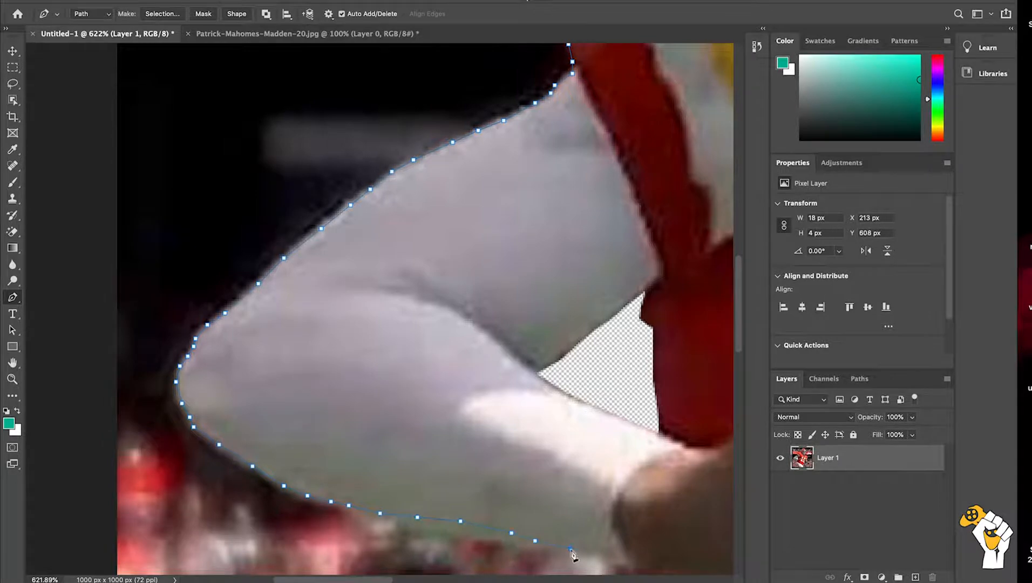
# Step: Trace the outline path past the wrist and down the side of the red jersey to the white waist pouch
pyautogui.scroll(-2, 570, 549)
pyautogui.hscroll(1, 570, 548)
pyautogui.click(543, 469)
pyautogui.click(561, 477)
pyautogui.scroll(-5, 578, 506)
pyautogui.click(622, 248)
pyautogui.click(616, 278)
pyautogui.click(603, 317)
pyautogui.click(591, 351)
pyautogui.click(579, 393)
pyautogui.click(563, 442)
# Step: Trace the outline path over the top of the white waist pouch toward its outer end, redoing one misplaced point
pyautogui.click(523, 458)
pyautogui.press('super+z')
pyautogui.click(518, 454)
pyautogui.click(503, 457)
pyautogui.click(483, 474)
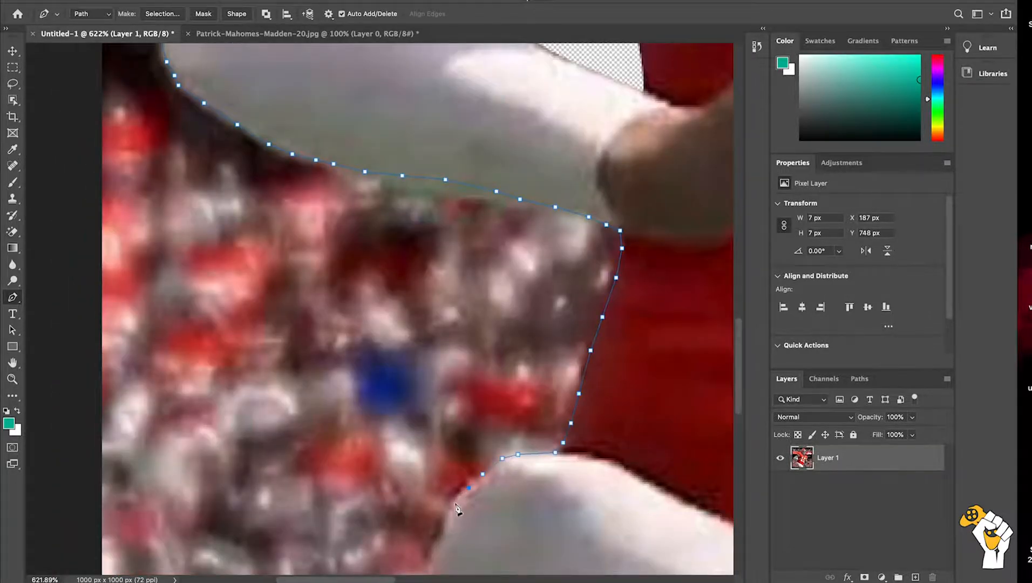
pyautogui.click(455, 503)
pyautogui.click(446, 532)
# Step: Trace the outline path around the waist pouch's outer end and along its underside to the pants
pyautogui.scroll(-5, 446, 534)
pyautogui.click(495, 253)
pyautogui.click(489, 279)
pyautogui.click(489, 295)
pyautogui.click(530, 313)
pyautogui.click(571, 331)
pyautogui.click(604, 342)
# Step: Continue the outline path down the outer edge of the pants to just below the image's lower edge
pyautogui.click(607, 375)
pyautogui.click(597, 405)
pyautogui.click(589, 464)
pyautogui.scroll(-5, 588, 464)
pyautogui.click(567, 226)
pyautogui.click(565, 297)
pyautogui.click(573, 340)
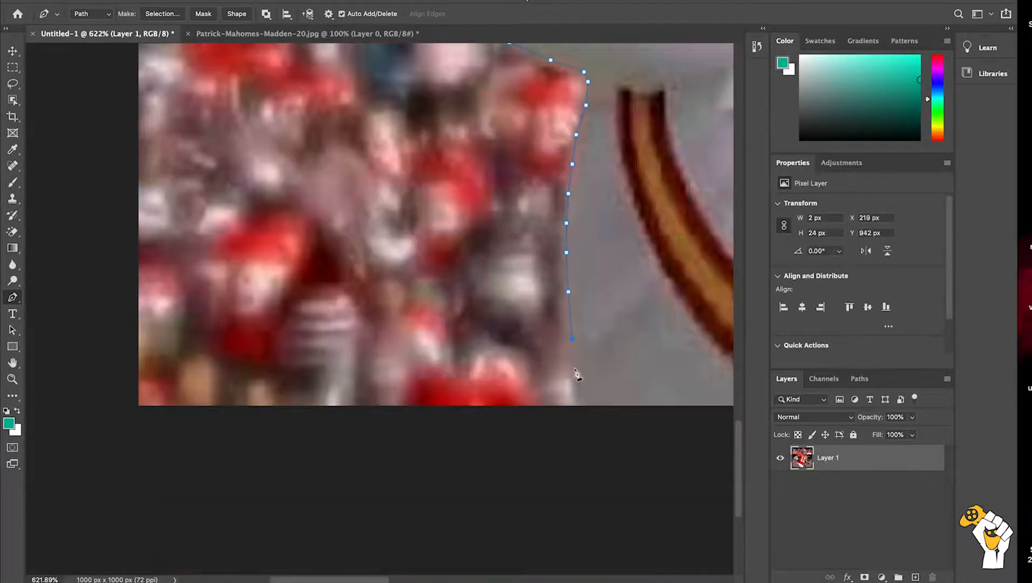
pyautogui.click(575, 400)
pyautogui.click(579, 419)
# Step: Close the outline path at its starting point with a segment running just below the image
pyautogui.hscroll(10, 580, 418)
pyautogui.hscroll(-8, 583, 420)
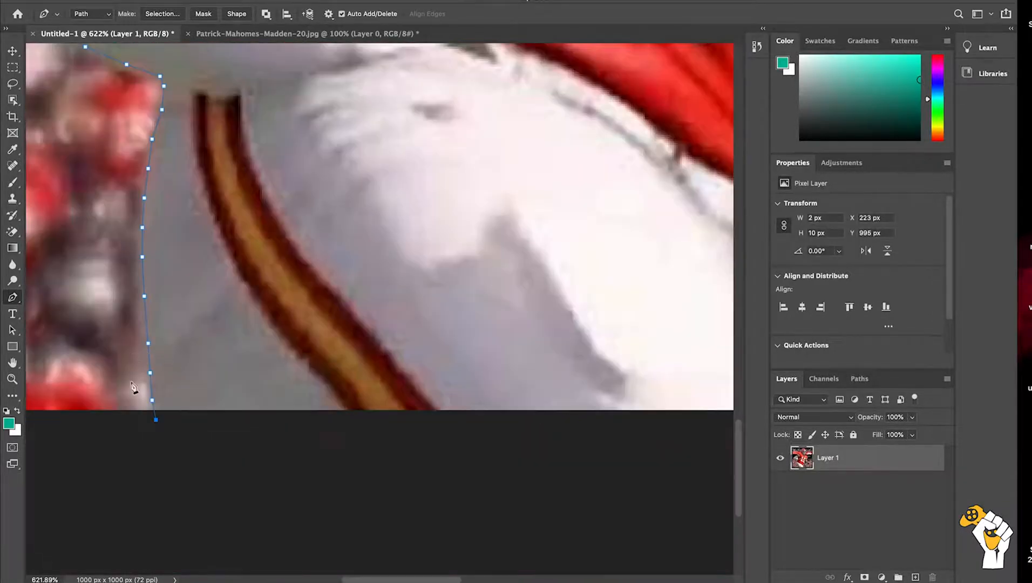
pyautogui.hscroll(5, 162, 422)
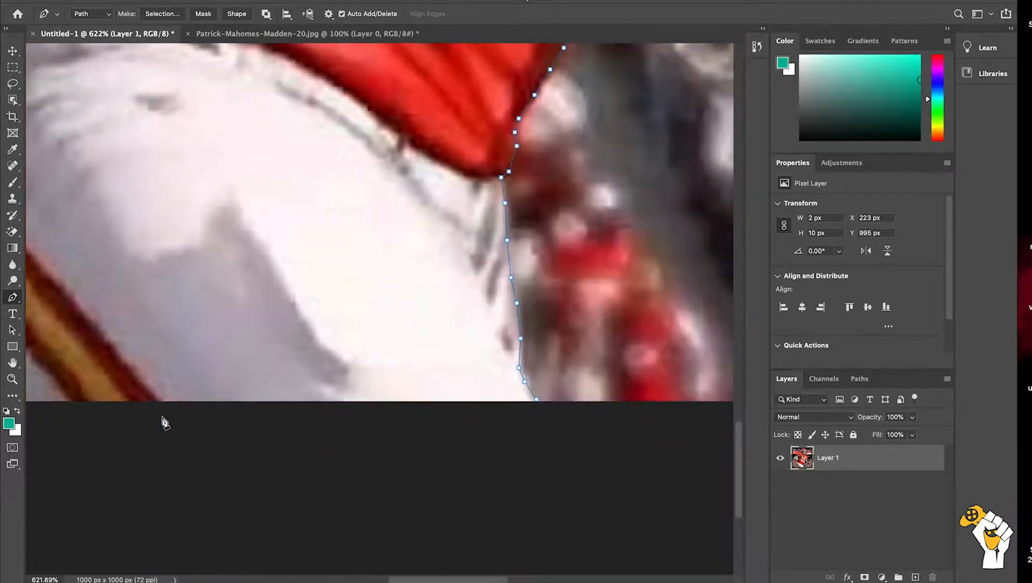
pyautogui.click(540, 410)
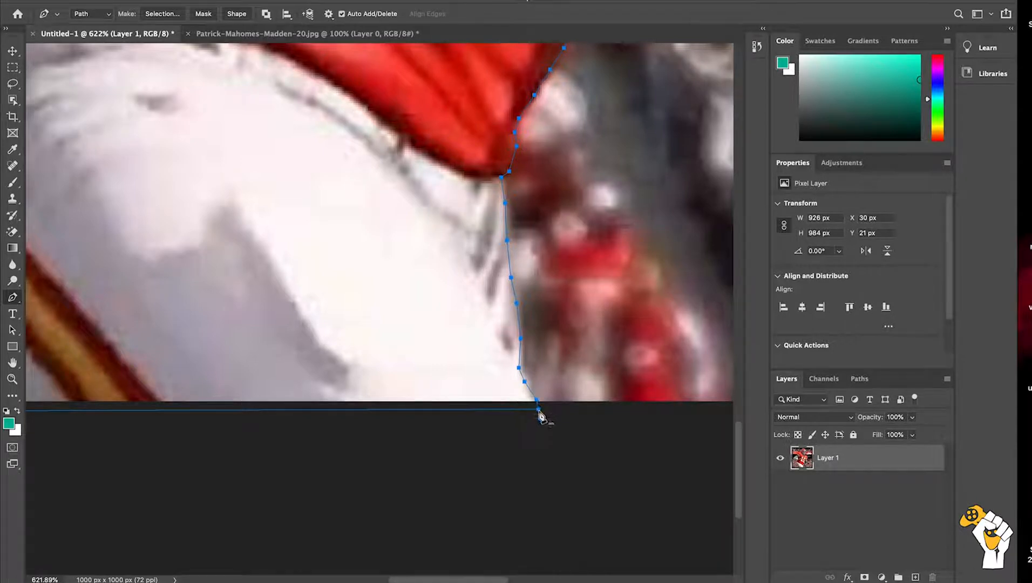
# Step: Convert the closed path into a new anti-aliased selection with a feather radius of 0 pixels
pyautogui.rightClick(539, 413)
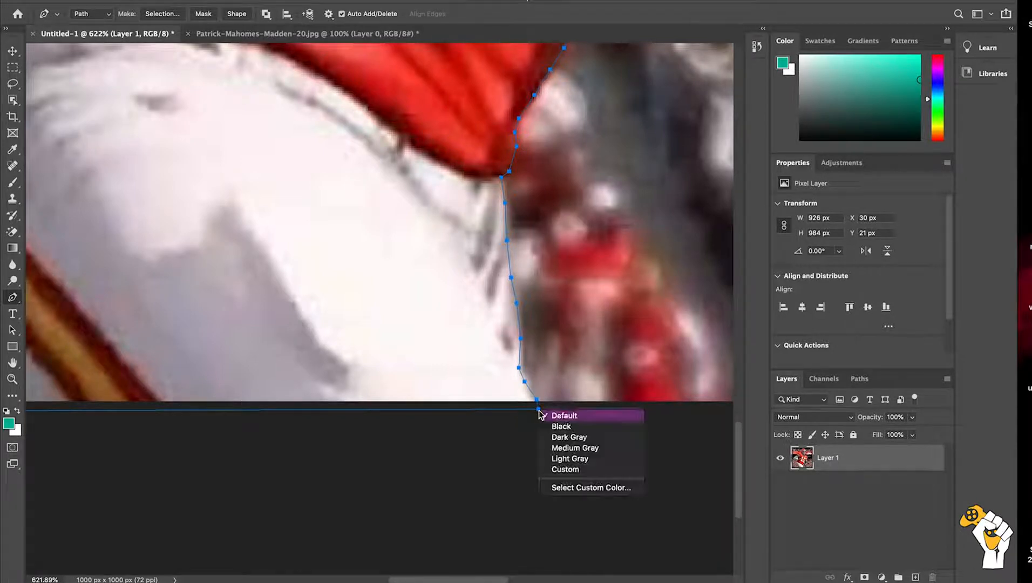
pyautogui.rightClick(524, 384)
pyautogui.rightClick(524, 384)
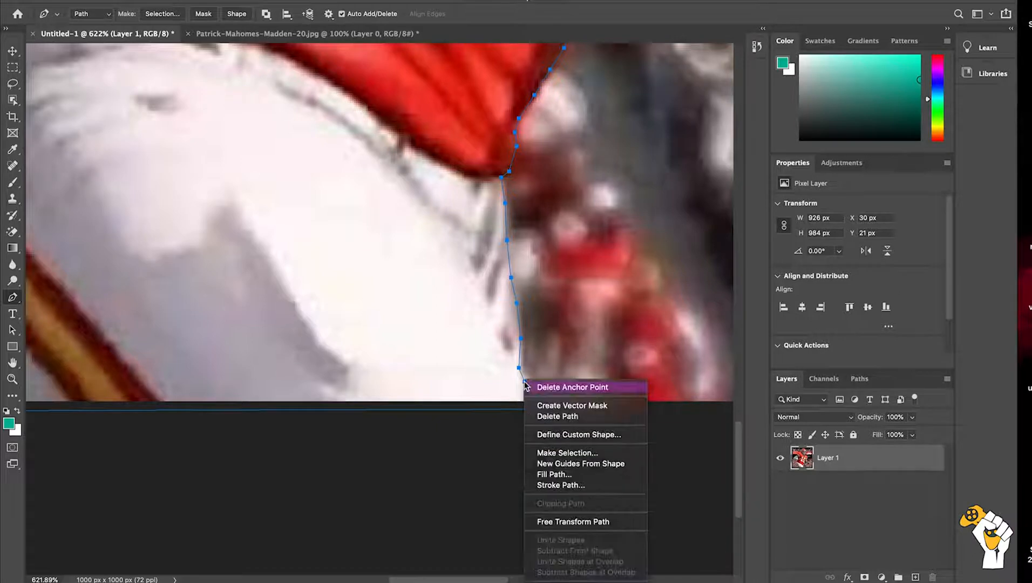
pyautogui.click(555, 452)
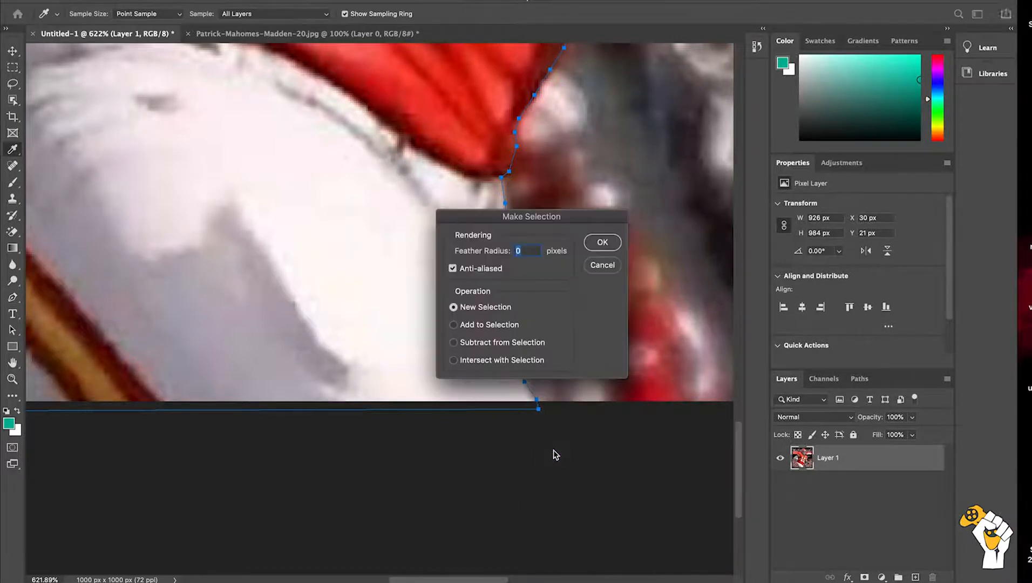
pyautogui.press('Return')
pyautogui.press('p')
# Step: Invert the selection to delete the stadium background around the player, and clear the selection
pyautogui.scroll(-3, 392, 362)
pyautogui.scroll(-5, 386, 362)
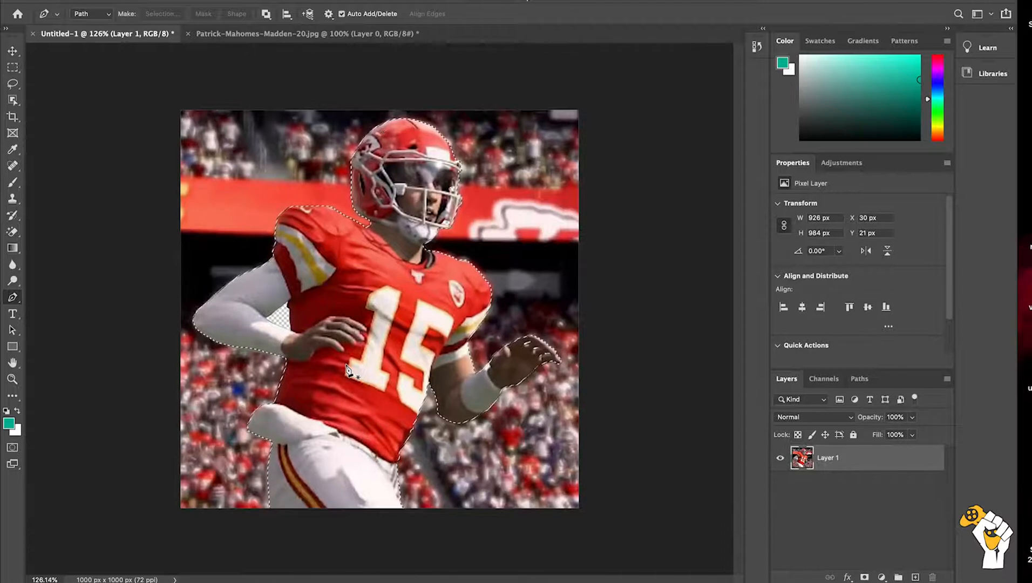
pyautogui.click(225, 0)
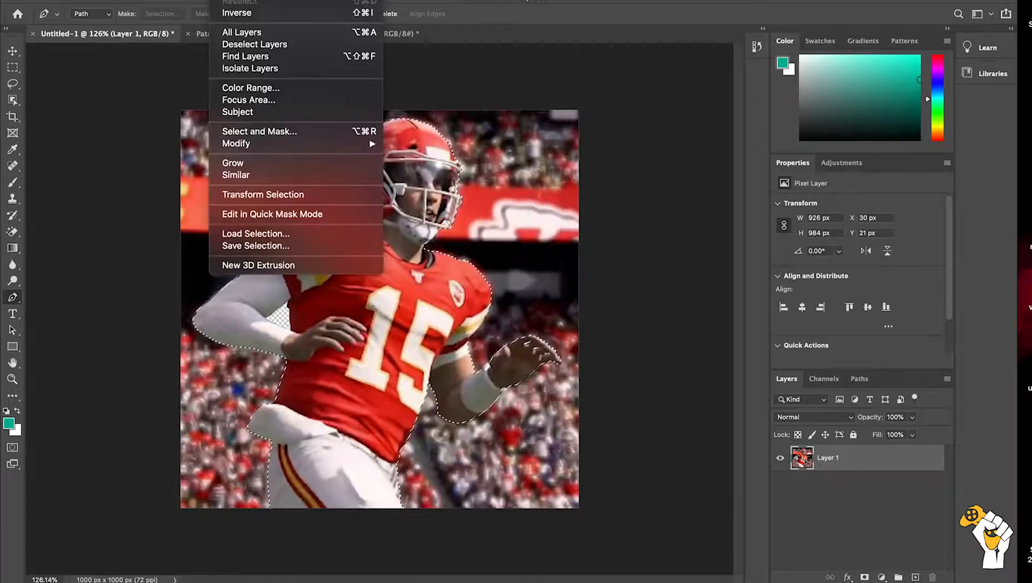
pyautogui.click(241, 12)
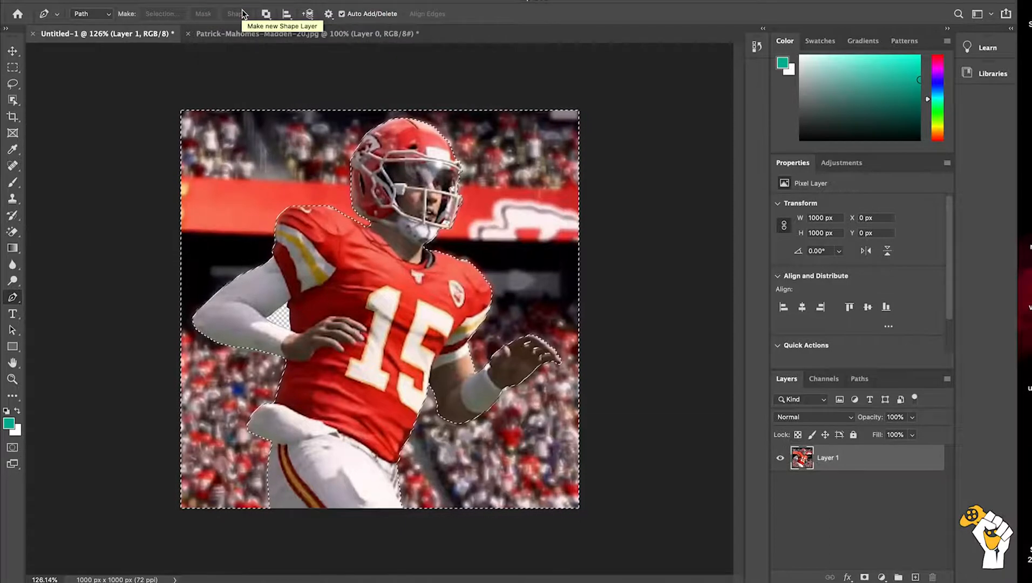
pyautogui.press('Delete')
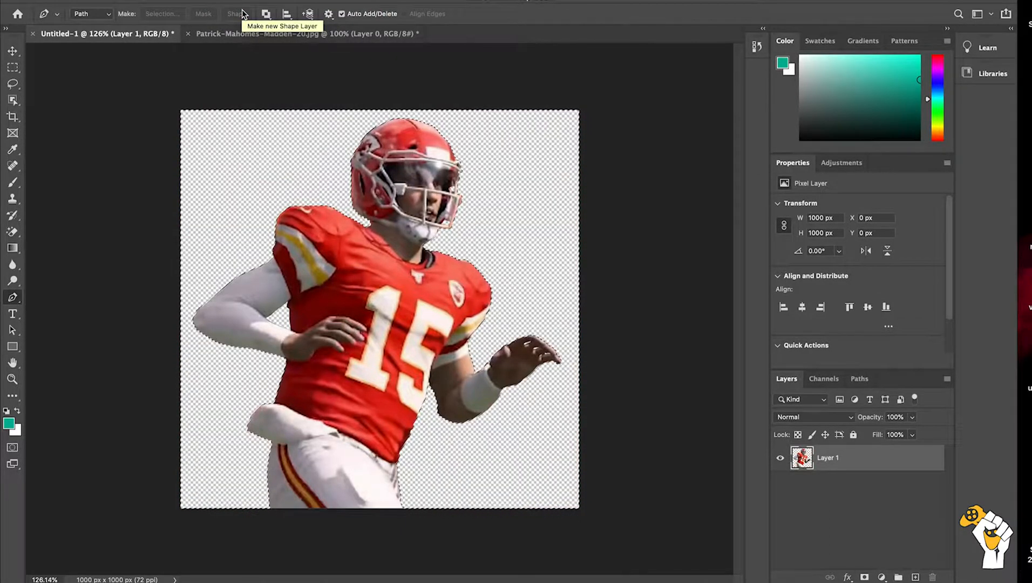
pyautogui.click(13, 67)
pyautogui.click(267, 171)
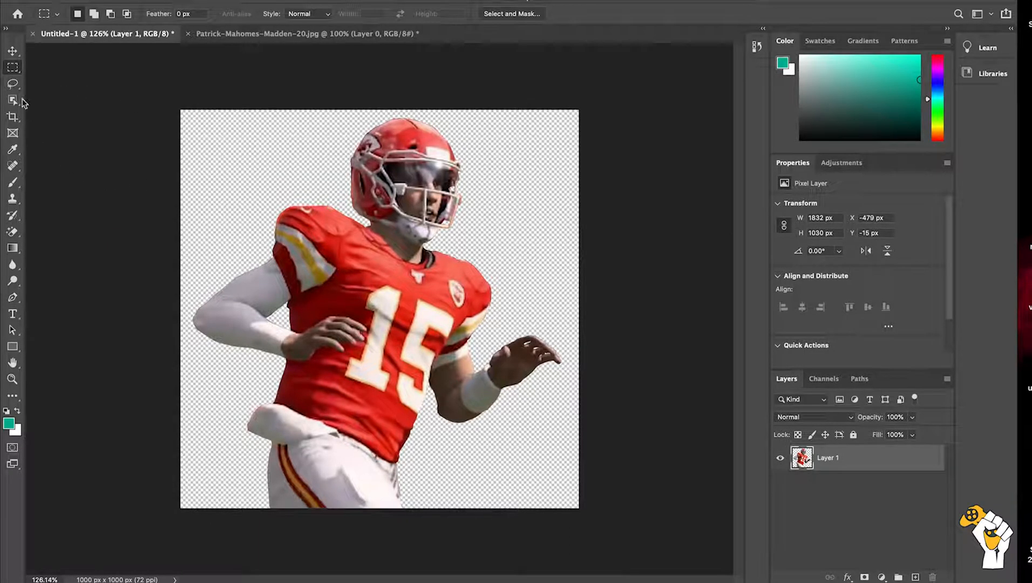
# Step: Try to shift the cut-out player layer sideways, and undo the move
pyautogui.click(13, 50)
pyautogui.moveTo(402, 372)
pyautogui.mouseDown()
pyautogui.moveTo(478, 305)
pyautogui.moveTo(381, 373)
pyautogui.moveTo(425, 387)
pyautogui.moveTo(399, 372)
pyautogui.mouseUp()
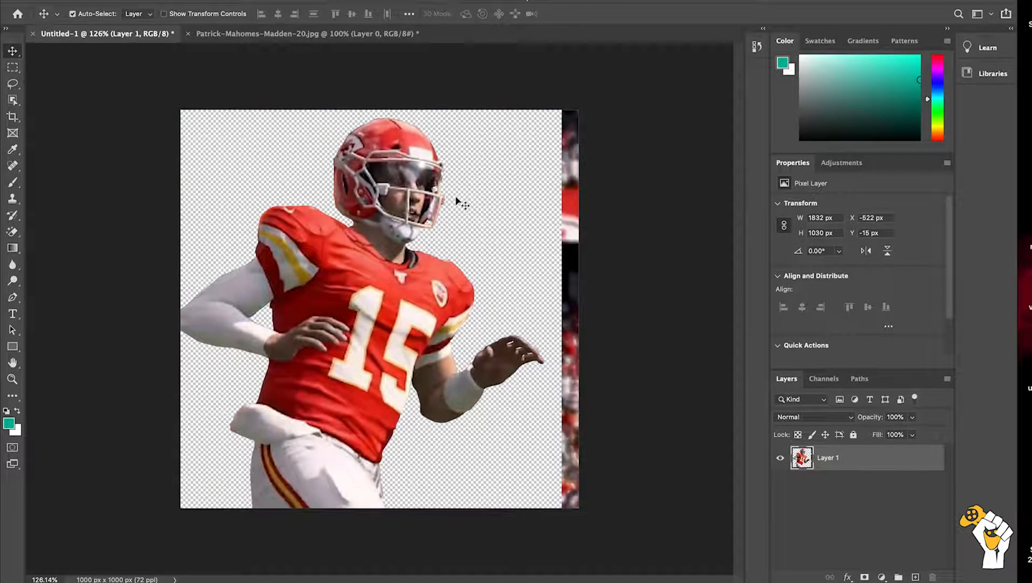
pyautogui.press('super+z')
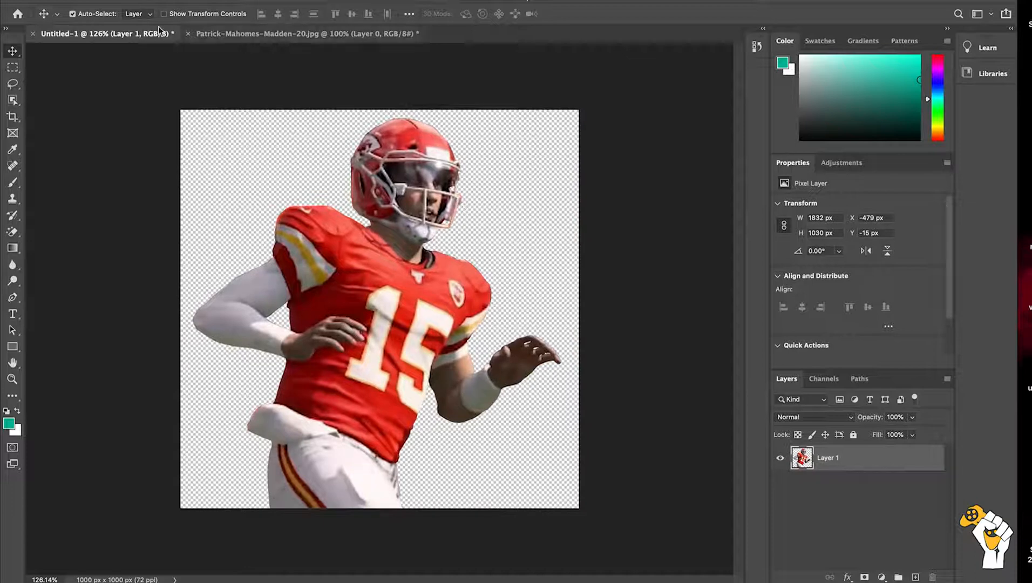
# Step: Select almost the entire canvas around the player with a rectangular marquee of about 990 x 993 px, and copy it
pyautogui.click(12, 67)
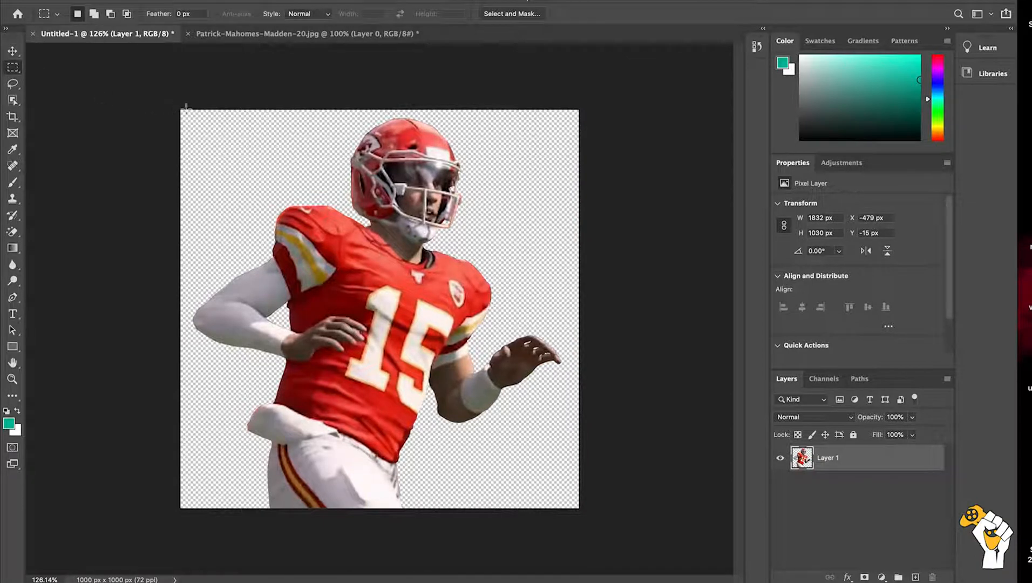
pyautogui.moveTo(192, 129); pyautogui.dragTo(425, 325)
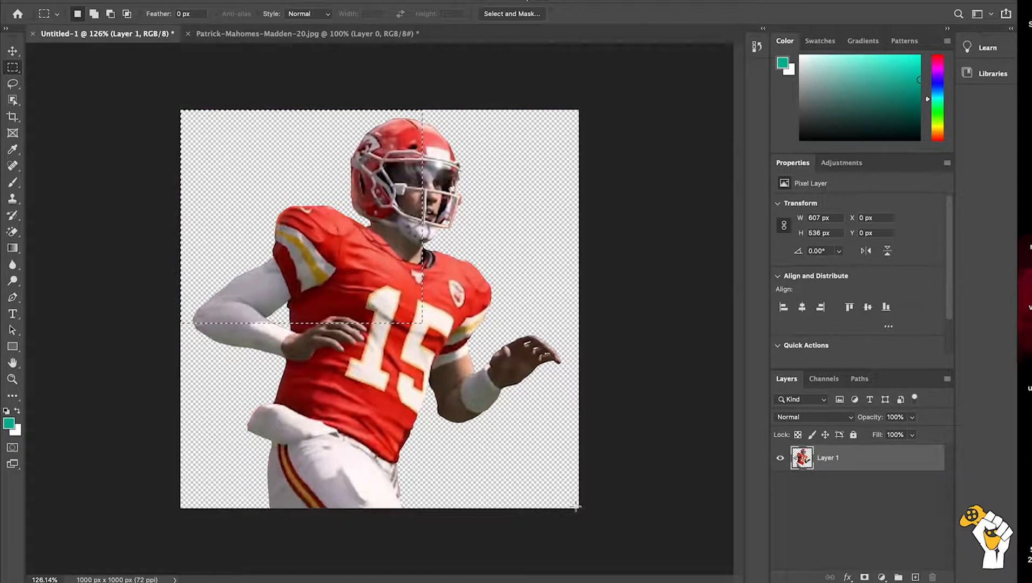
pyautogui.moveTo(578, 508); pyautogui.dragTo(183, 112)
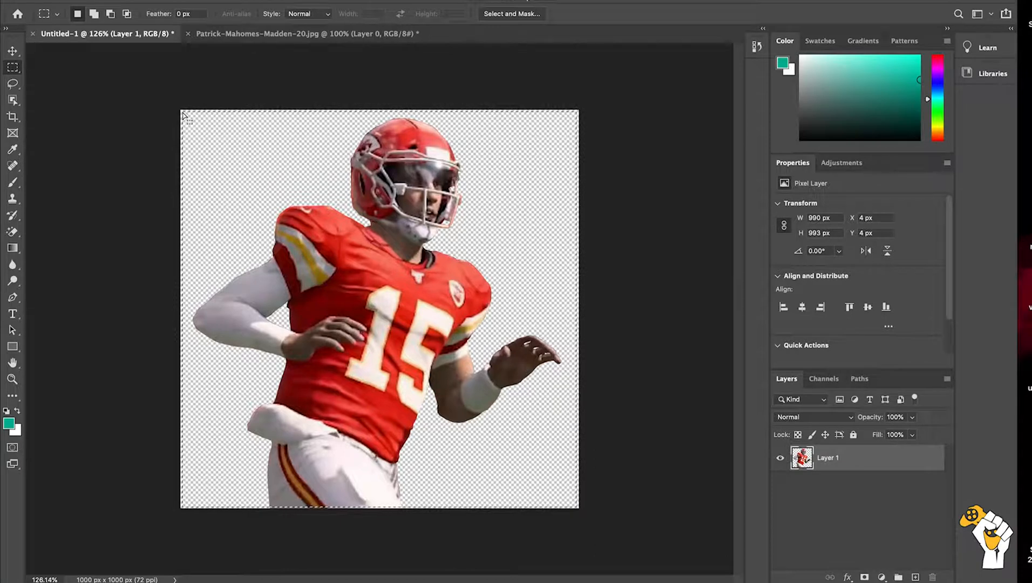
# Step: Create a new 926 x 976 px document at 72 ppi from the clipboard preset and paste the player into it
pyautogui.press('super+n')
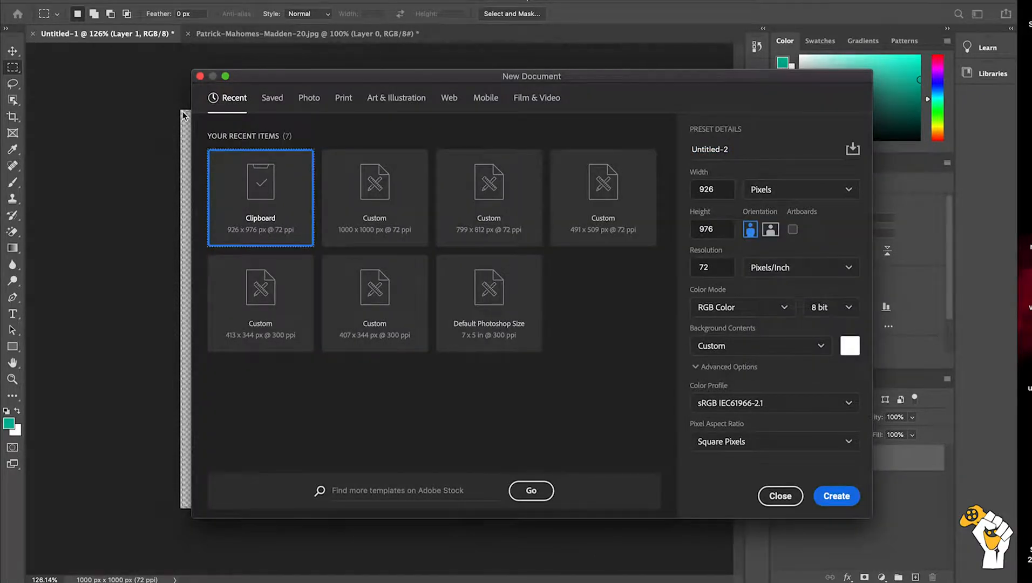
pyautogui.press('Return')
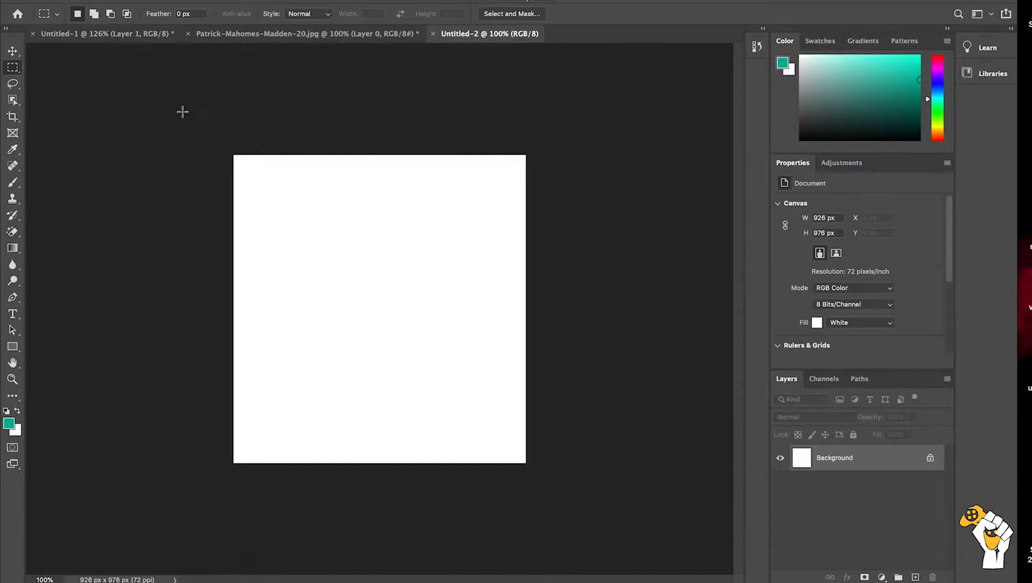
pyautogui.press('super+v')
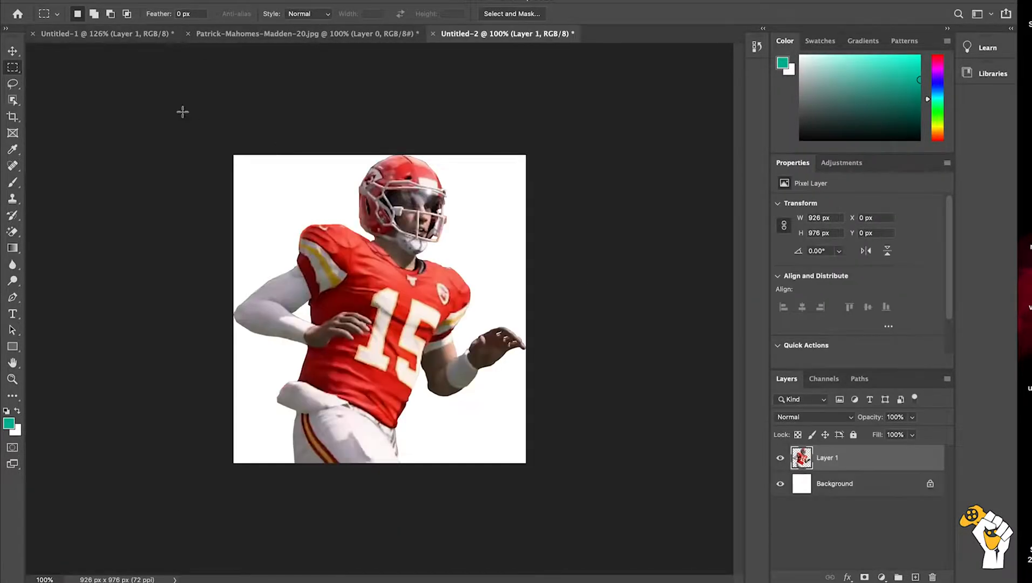
# Step: Convert the white Background into a regular layer named Layer 0 and delete it
pyautogui.doubleClick(857, 486)
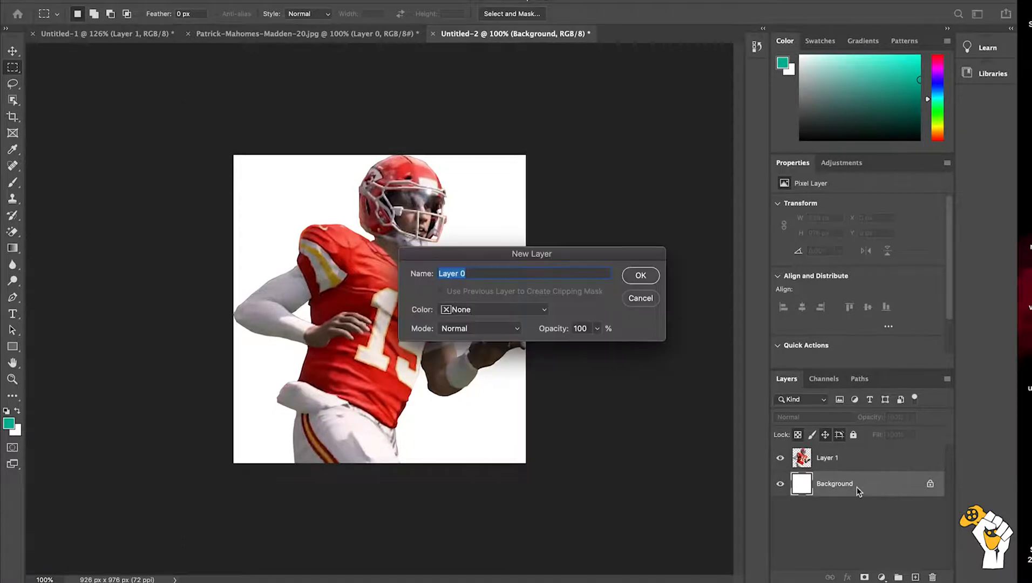
pyautogui.press('Return')
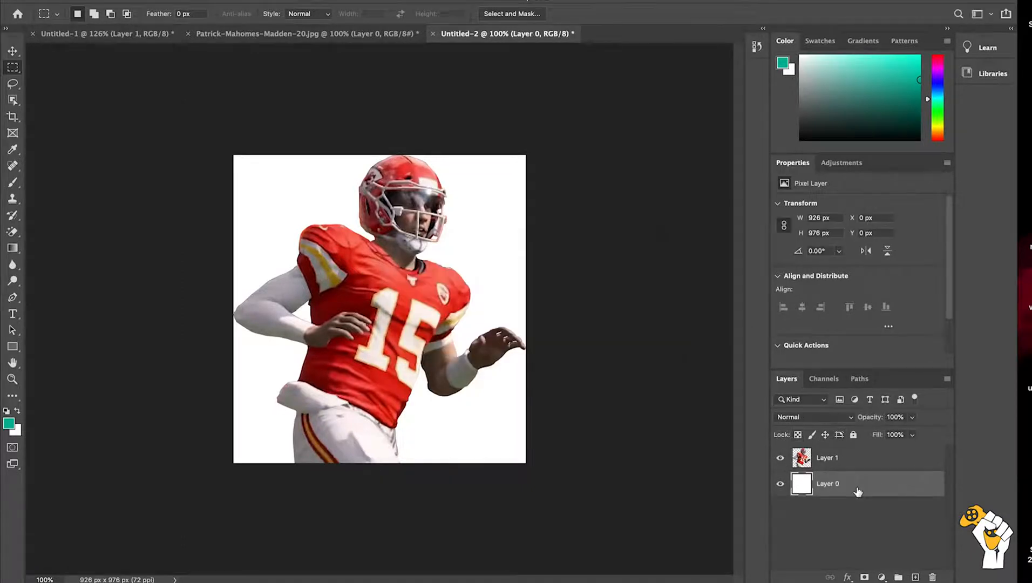
pyautogui.press('Delete')
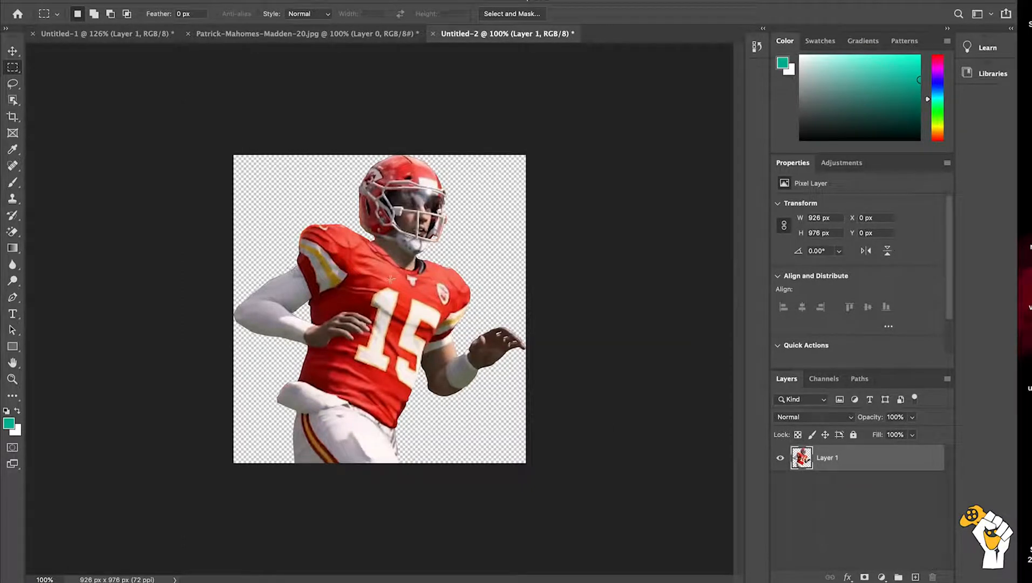
pyautogui.click(13, 51)
pyautogui.moveTo(341, 337); pyautogui.dragTo(398, 330)
# Step: Switch to Google Chrome and search Google Images for "cool american football background"
pyautogui.hotkey('ctrl', 'Up')
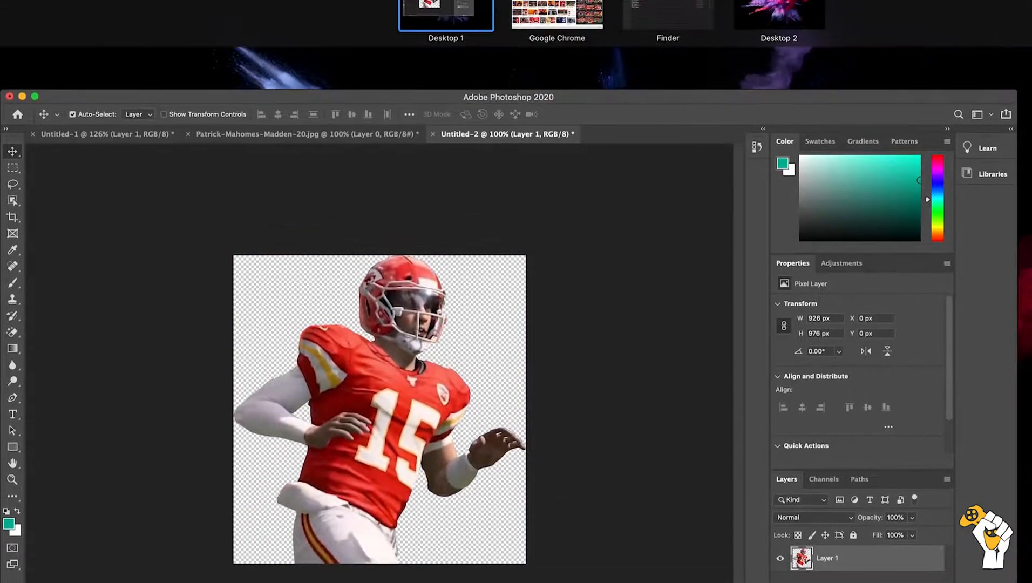
pyautogui.click(557, 13)
pyautogui.scroll(15, 264, 167)
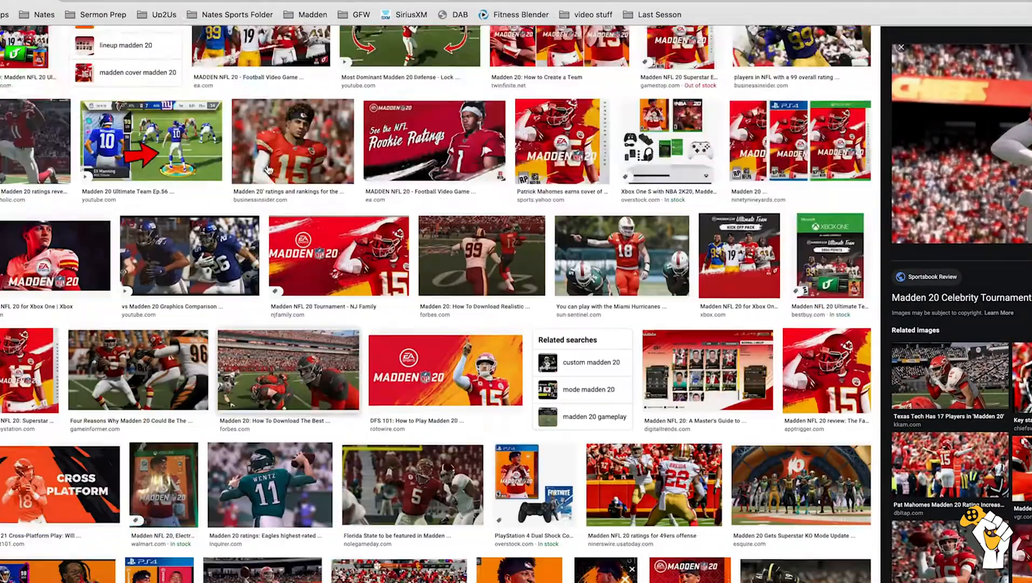
pyautogui.doubleClick(187, 48)
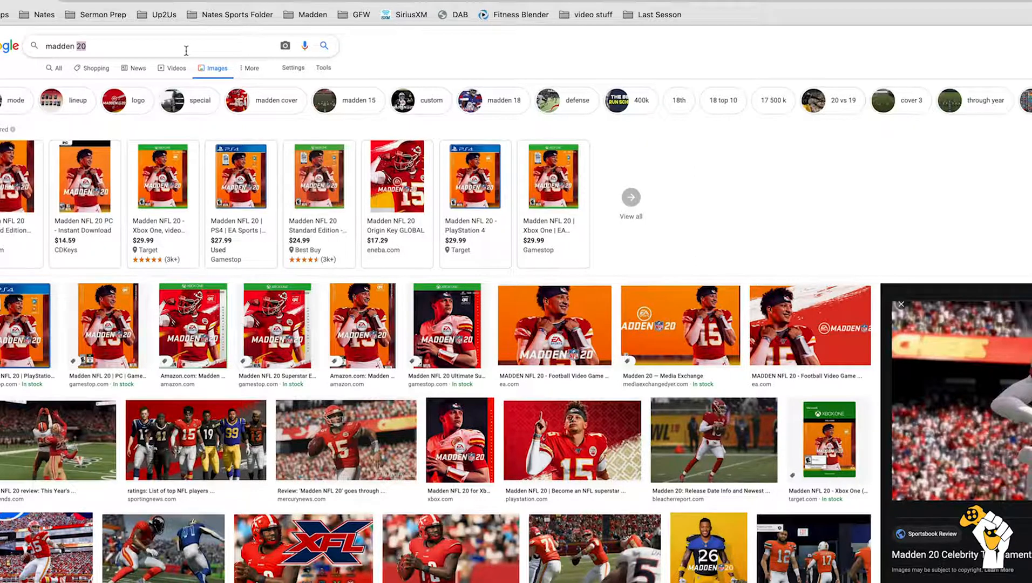
pyautogui.press('BackSpace')
pyautogui.press('BackSpace')
pyautogui.press('BackSpace')
pyautogui.press('BackSpace')
pyautogui.press('BackSpace')
pyautogui.press('BackSpace')
pyautogui.press('BackSpace')
pyautogui.press('BackSpace')
pyautogui.write('cool')
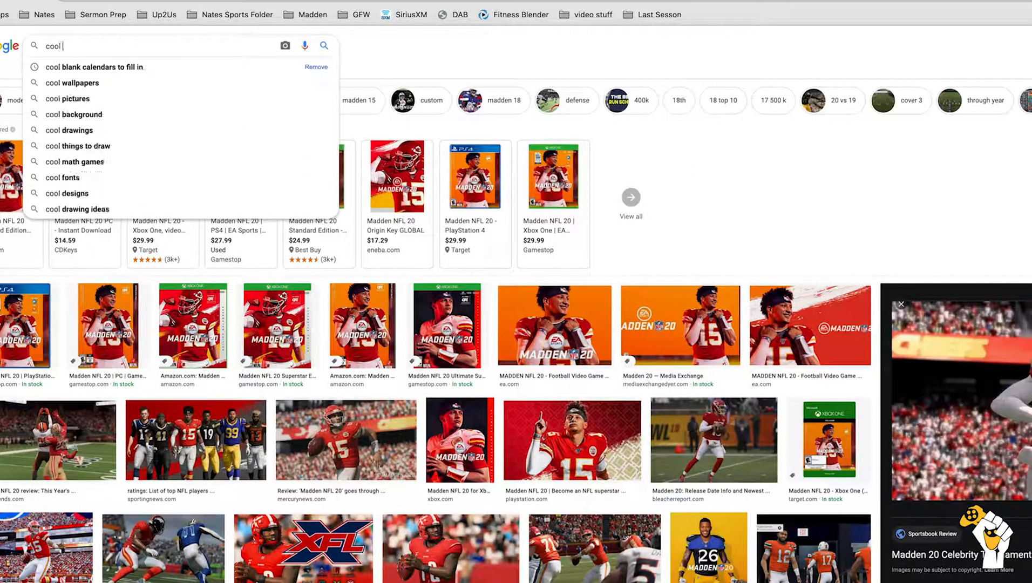
pyautogui.write(' american football')
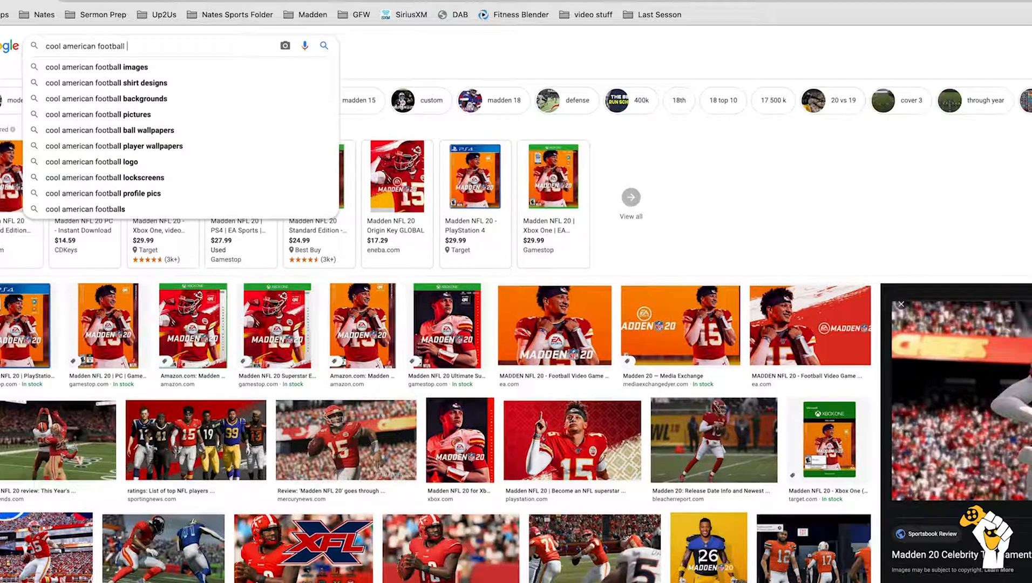
pyautogui.write(' background')
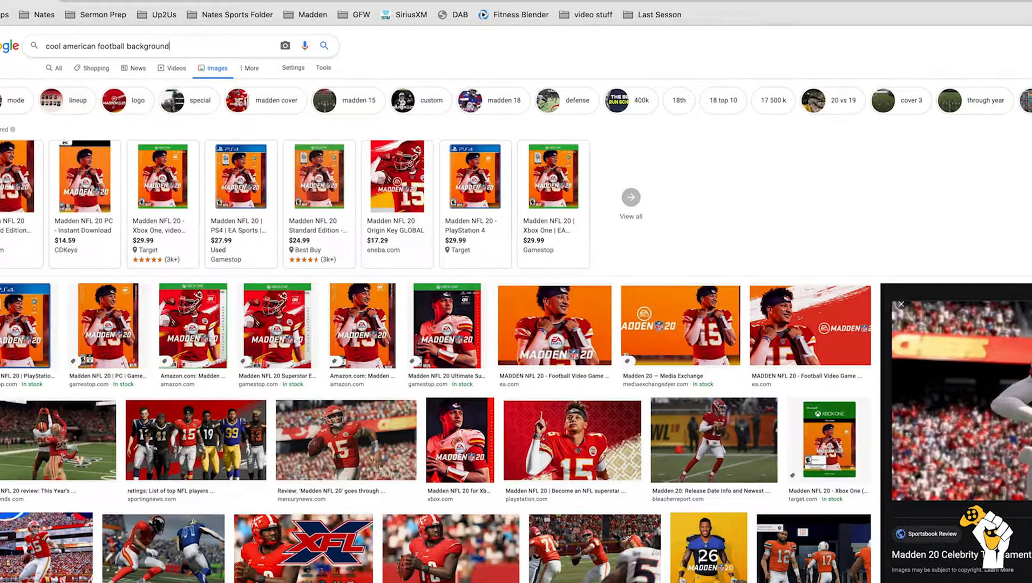
pyautogui.press('Return')
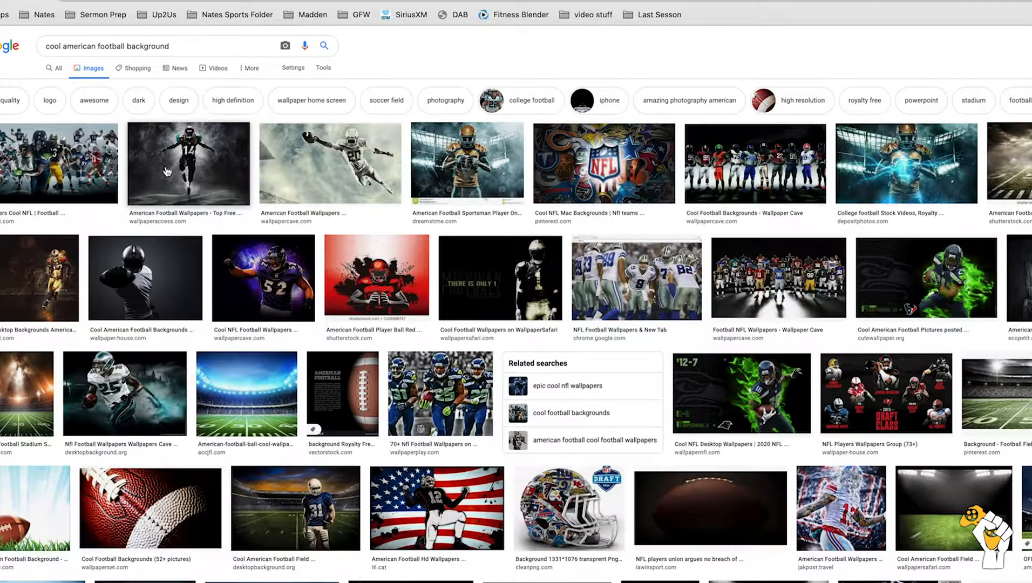
# Step: Open the full-size floodlit stadium image with the 50-yard line in its own browser tab and save it
pyautogui.click(996, 394)
pyautogui.rightClick(1000, 178)
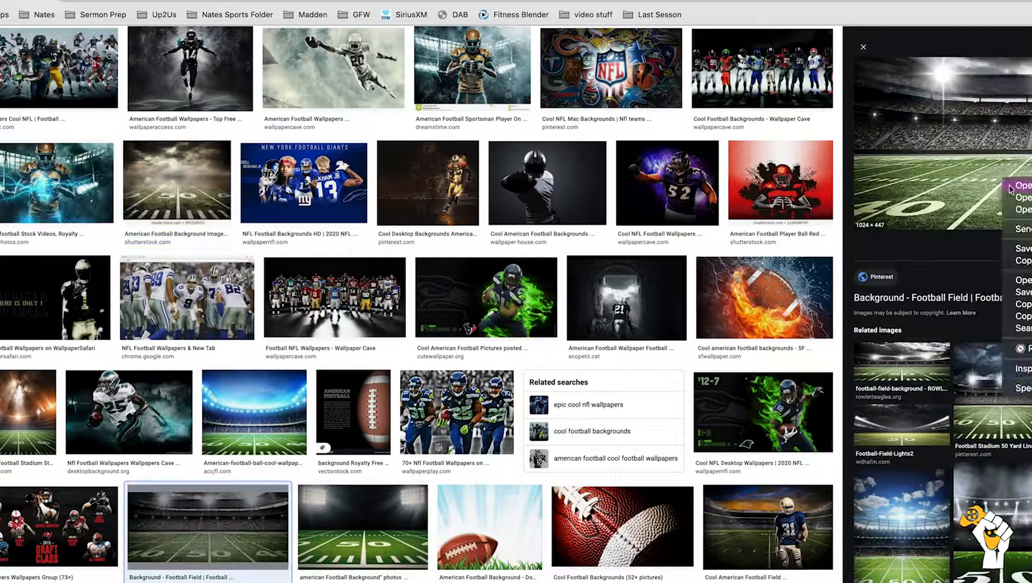
pyautogui.click(1023, 280)
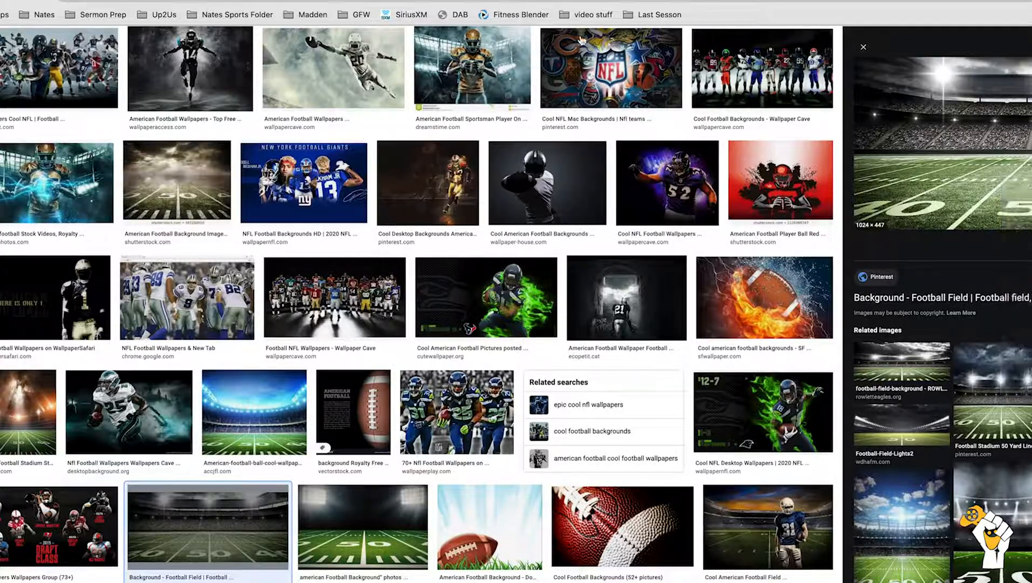
pyautogui.hotkey('ctrl', 'Tab')
pyautogui.rightClick(537, 397)
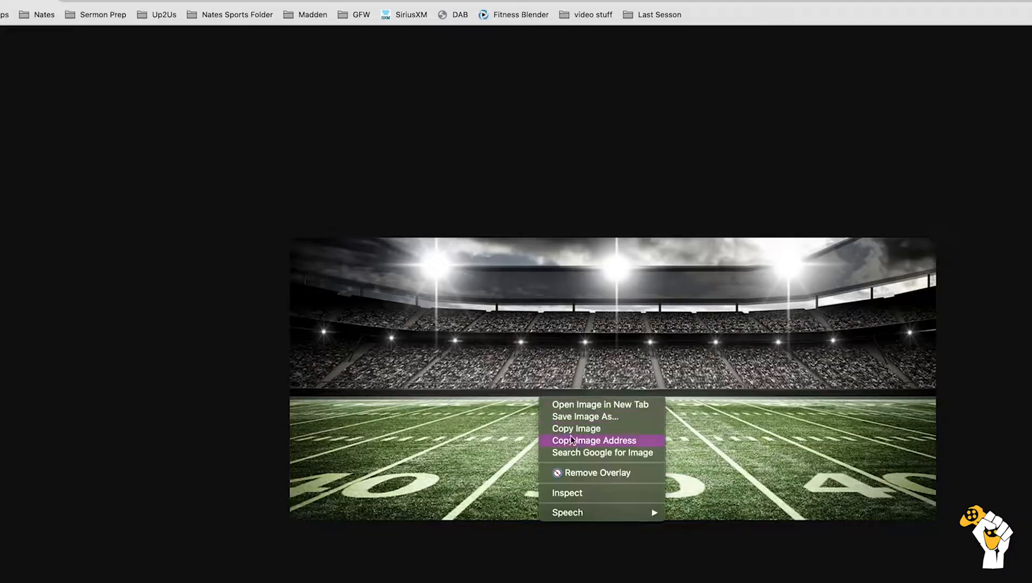
pyautogui.click(573, 416)
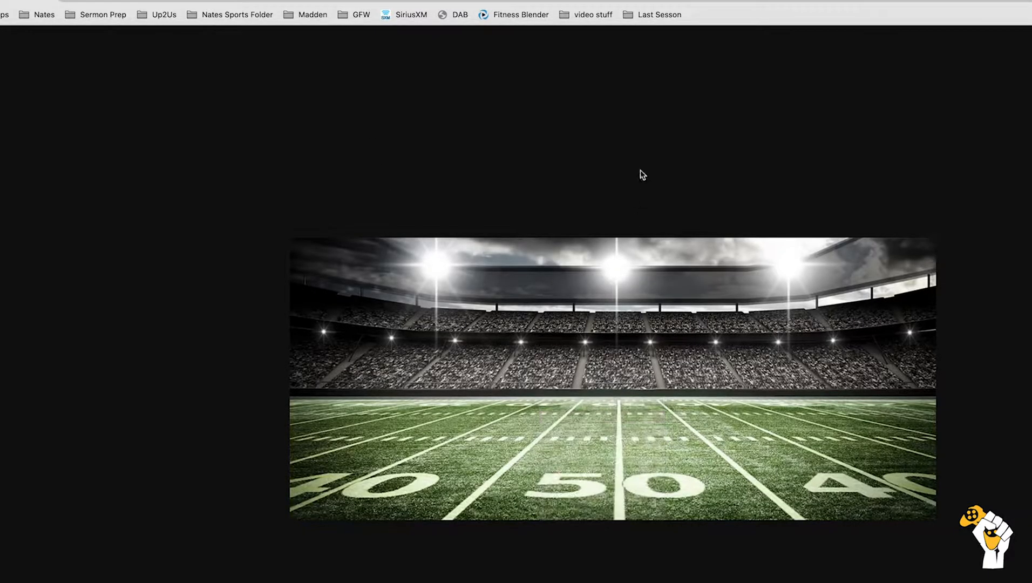
# Step: Switch back to Photoshop and open the saved stadium JPG from the Downloads folder
pyautogui.click(686, 33)
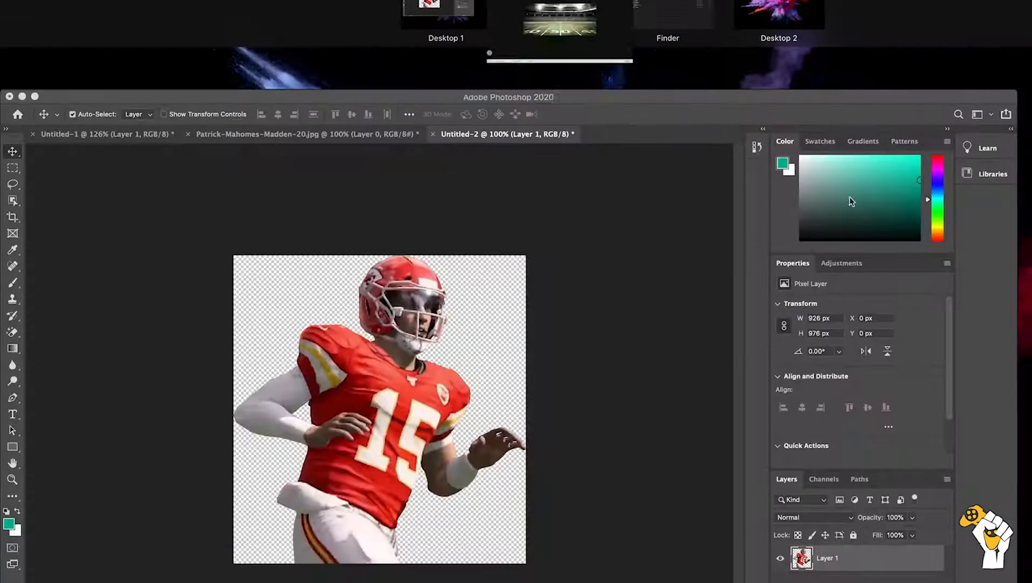
pyautogui.click(497, 407)
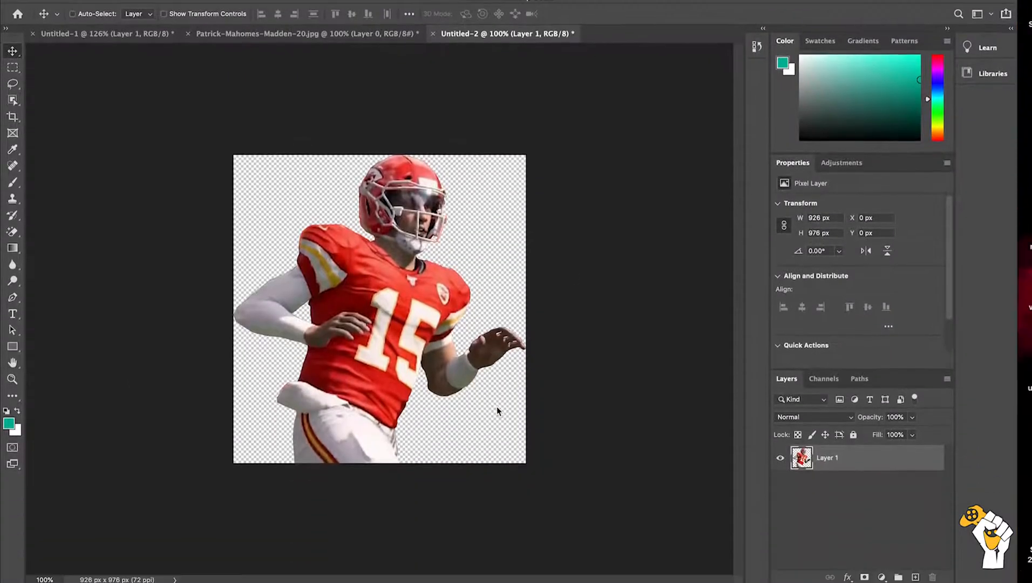
pyautogui.press('super+o')
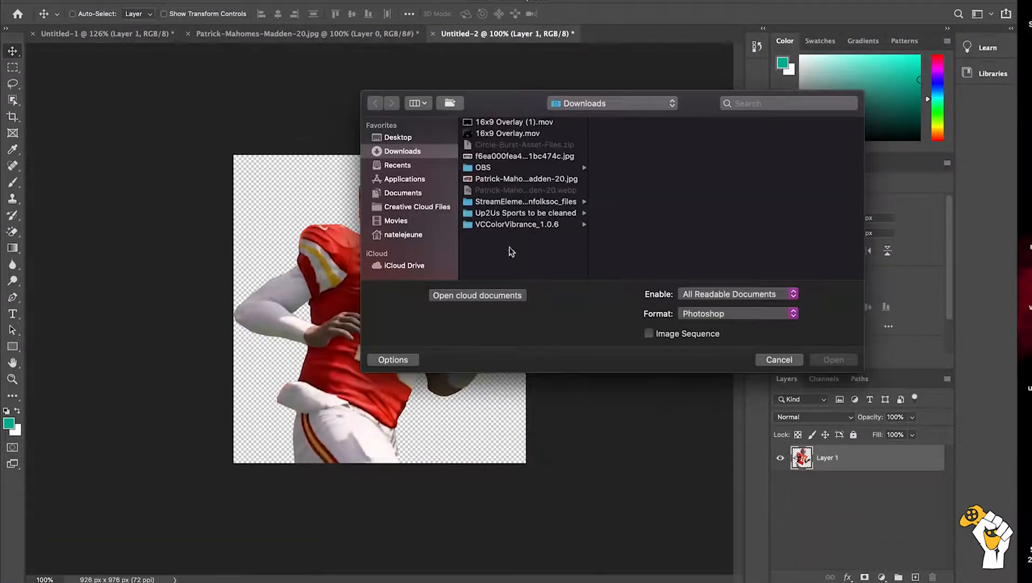
pyautogui.click(500, 156)
pyautogui.doubleClick(500, 157)
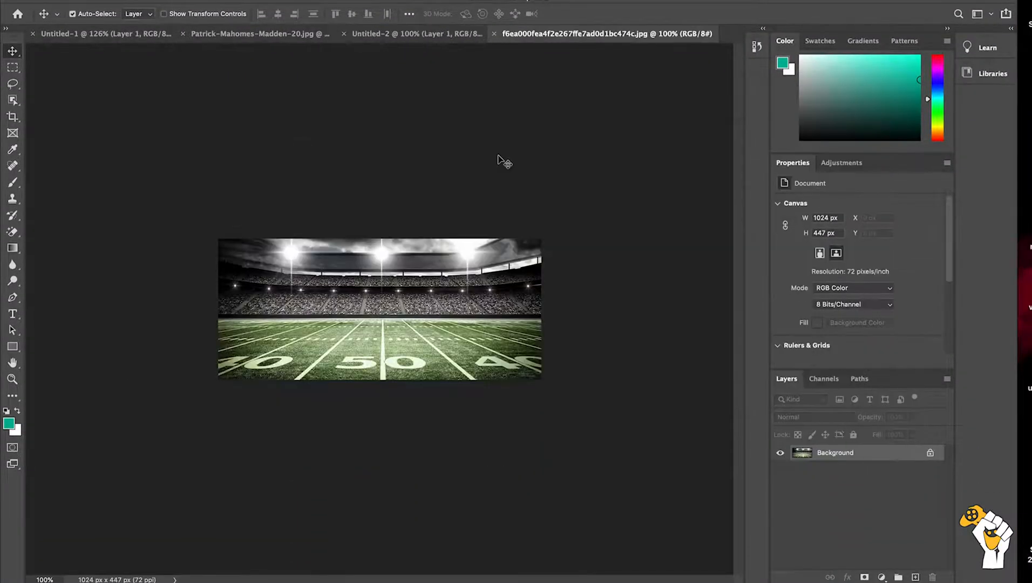
# Step: Copy the entire stadium image and paste it into the Untitled-2 player document
pyautogui.press('super+a')
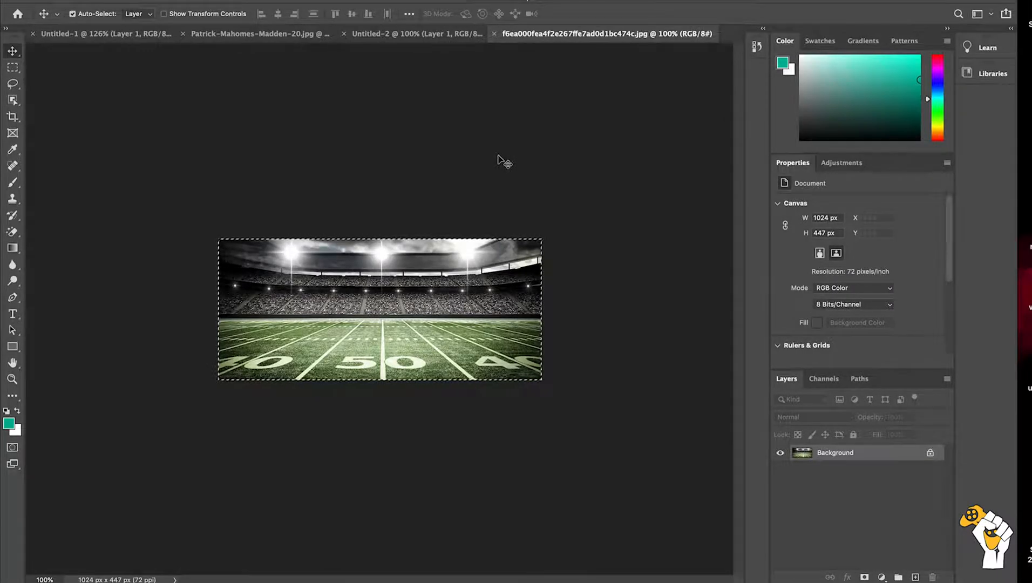
pyautogui.click(424, 33)
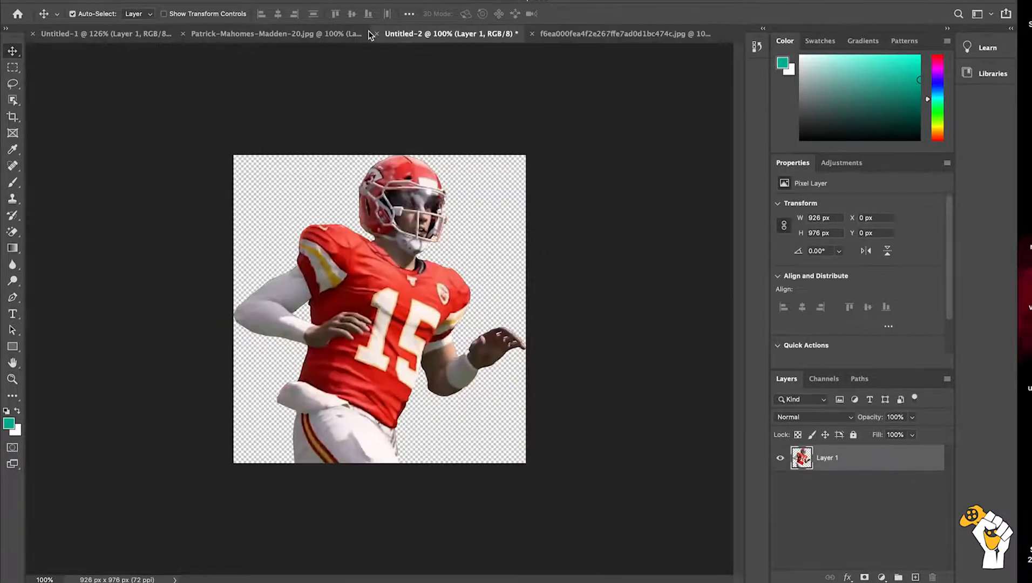
pyautogui.press('super+v')
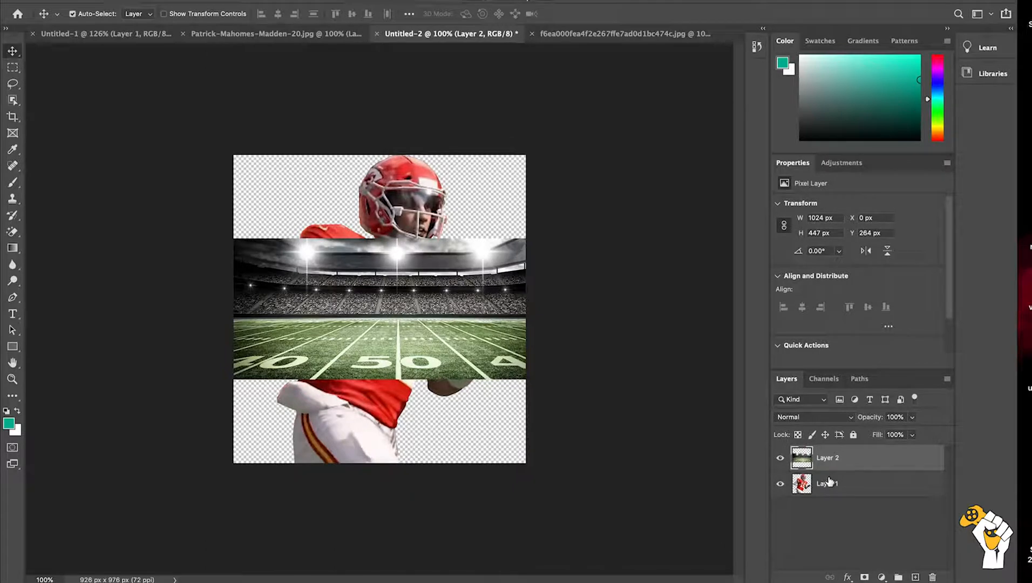
# Step: Scale the stadium layer to about 228% so it covers the canvas, roughly centre its 50-yard line, and place it beneath the player layer
pyautogui.press('super+t')
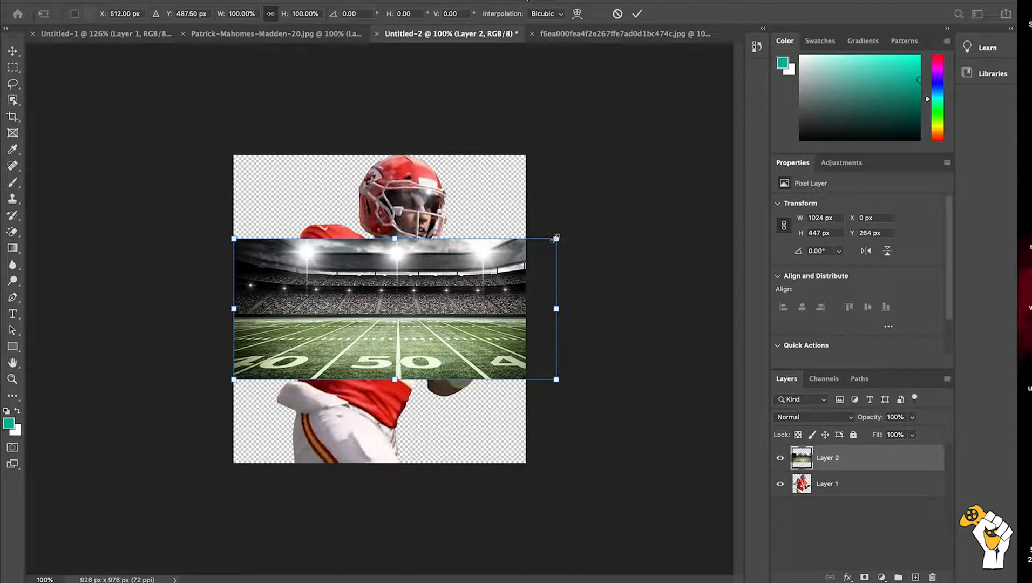
pyautogui.moveTo(556, 238); pyautogui.dragTo(755, 132)
pyautogui.moveTo(521, 320); pyautogui.dragTo(497, 319)
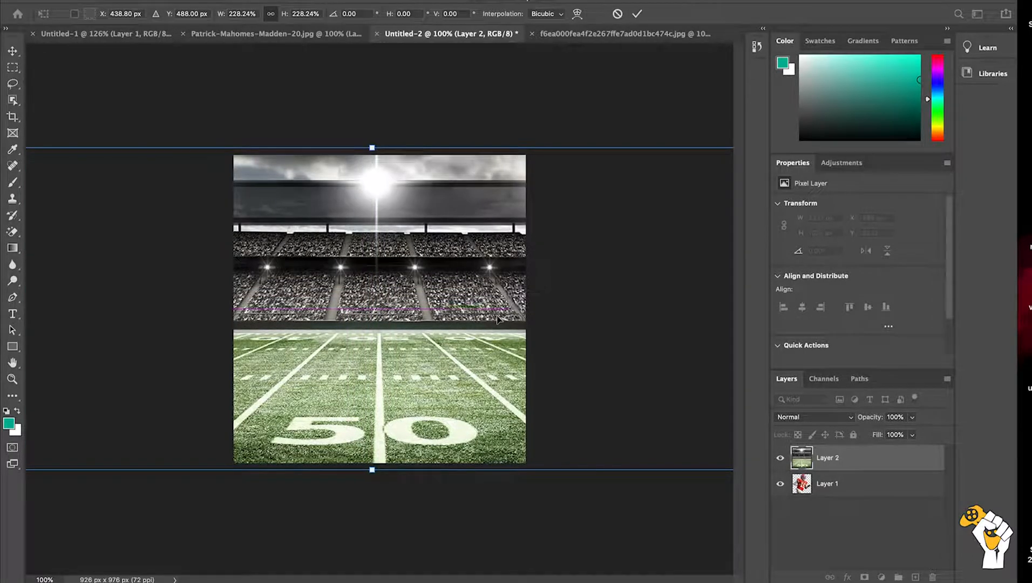
pyautogui.press('Return')
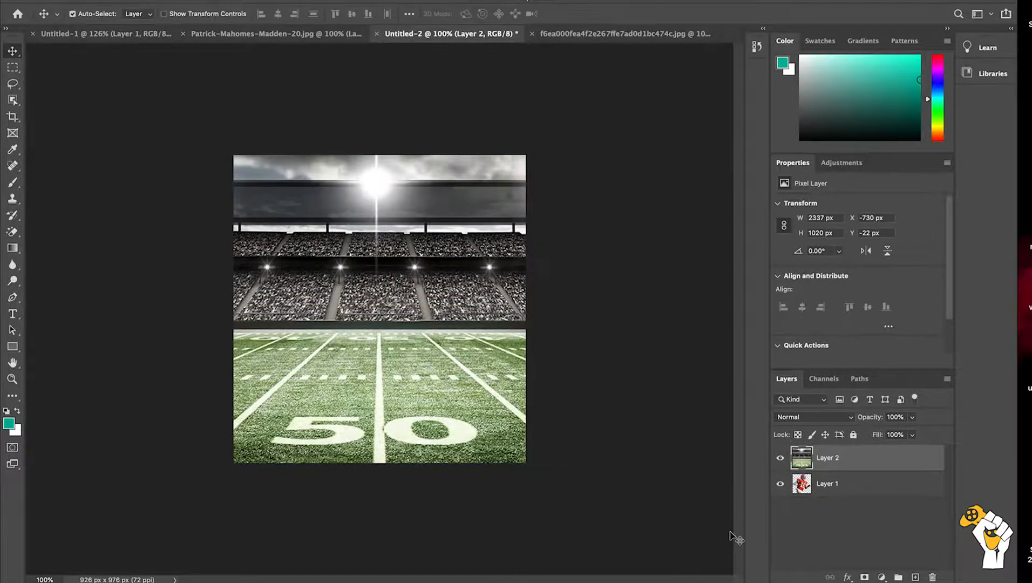
pyautogui.moveTo(872, 460); pyautogui.dragTo(868, 497)
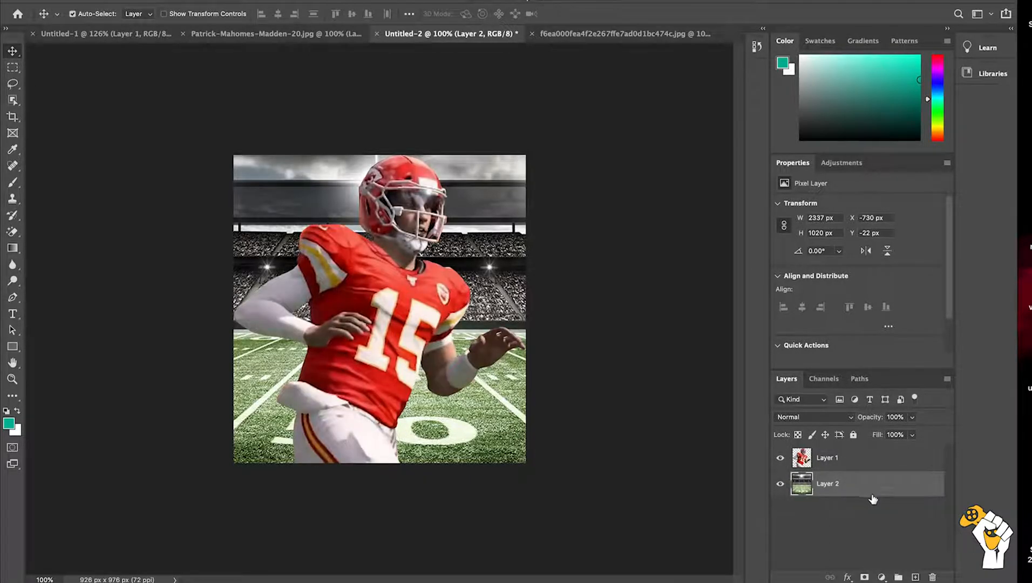
# Step: Scale the player layer to about 82% (760 x 802 px) and move it straight down to about Y 174 px
pyautogui.click(859, 460)
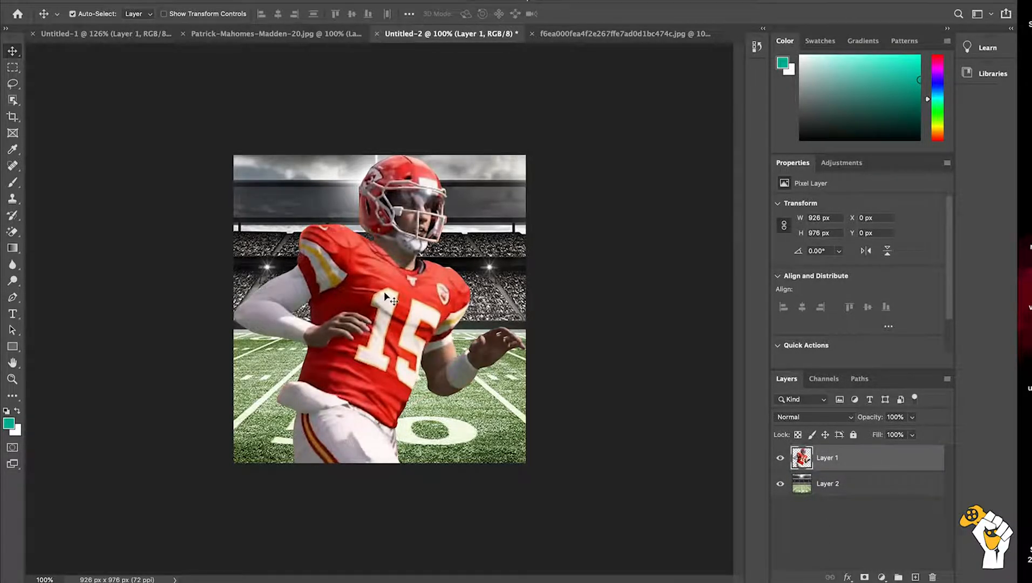
pyautogui.hotkey('ctrl', 't')
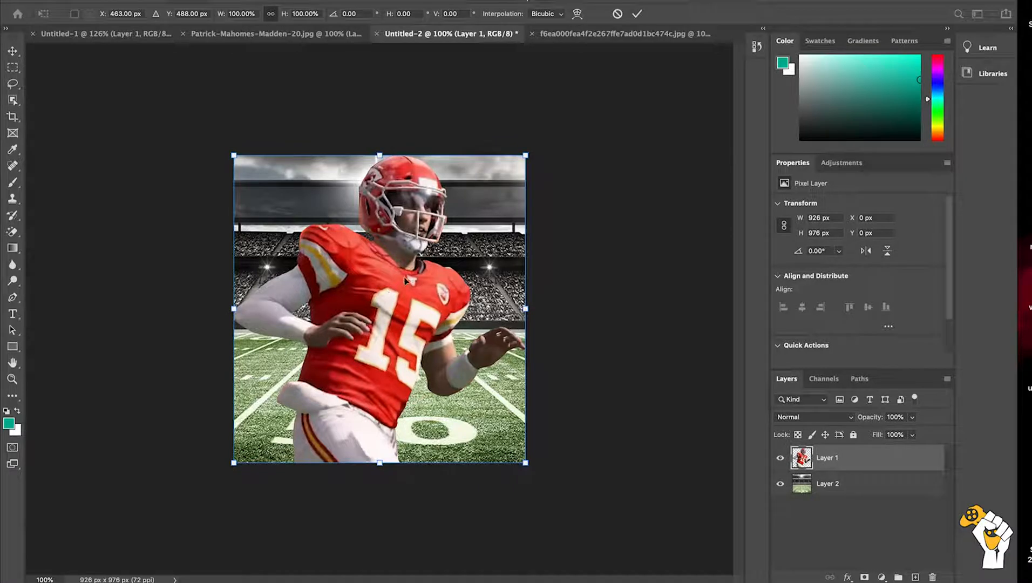
pyautogui.moveTo(527, 152); pyautogui.dragTo(502, 178)
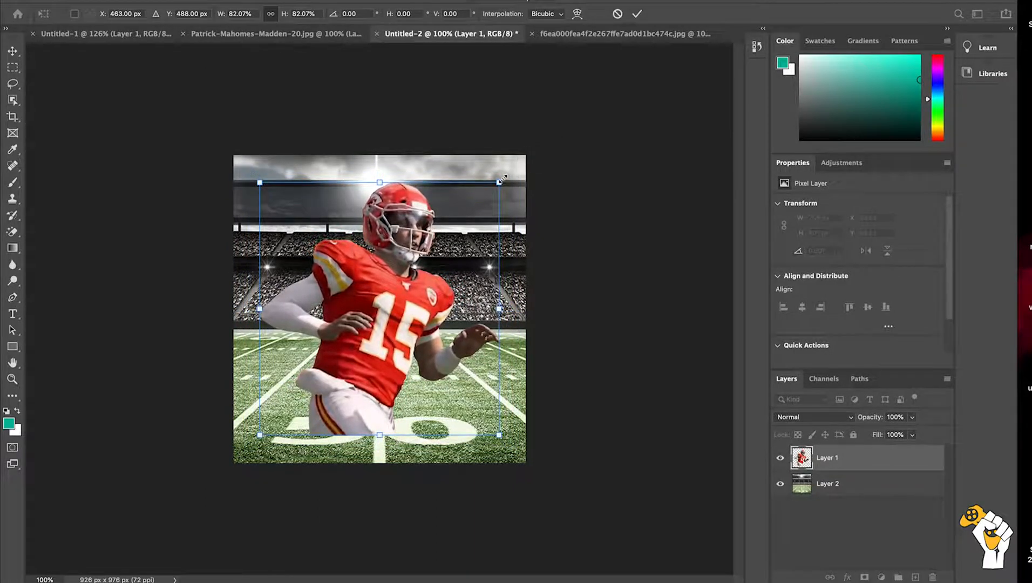
pyautogui.press('Return')
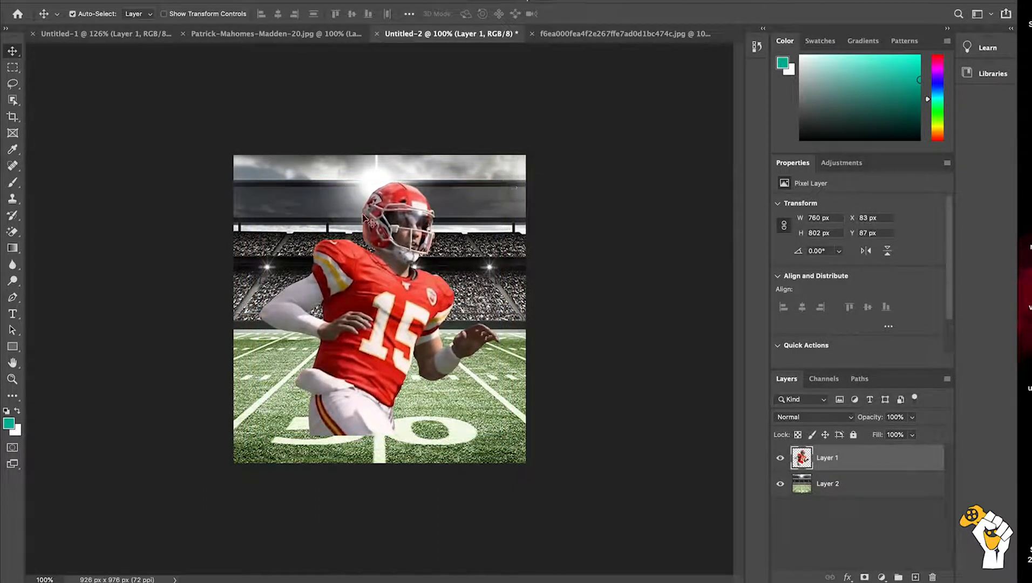
pyautogui.moveTo(387, 263); pyautogui.dragTo(388, 279)
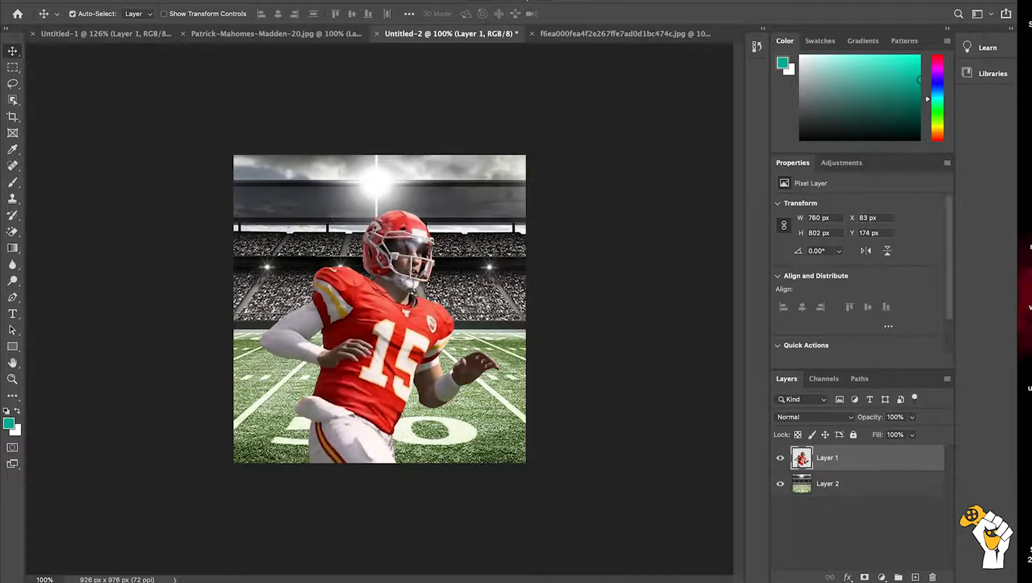
# Step: Open the player layer in the Topaz Adjust filter and skip its getting-started guide
pyautogui.click(261, 1)
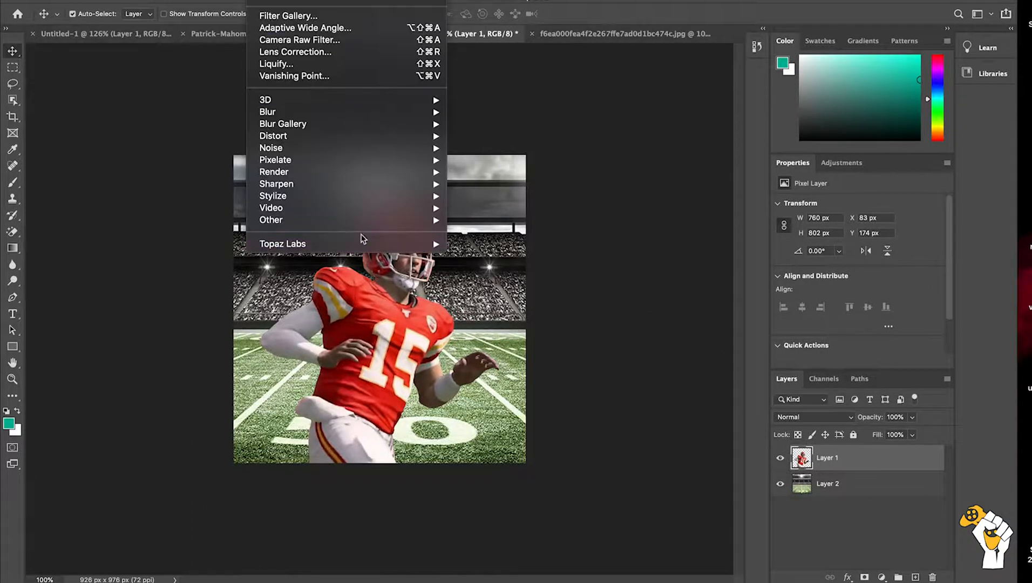
pyautogui.moveTo(374, 243)
pyautogui.click(474, 244)
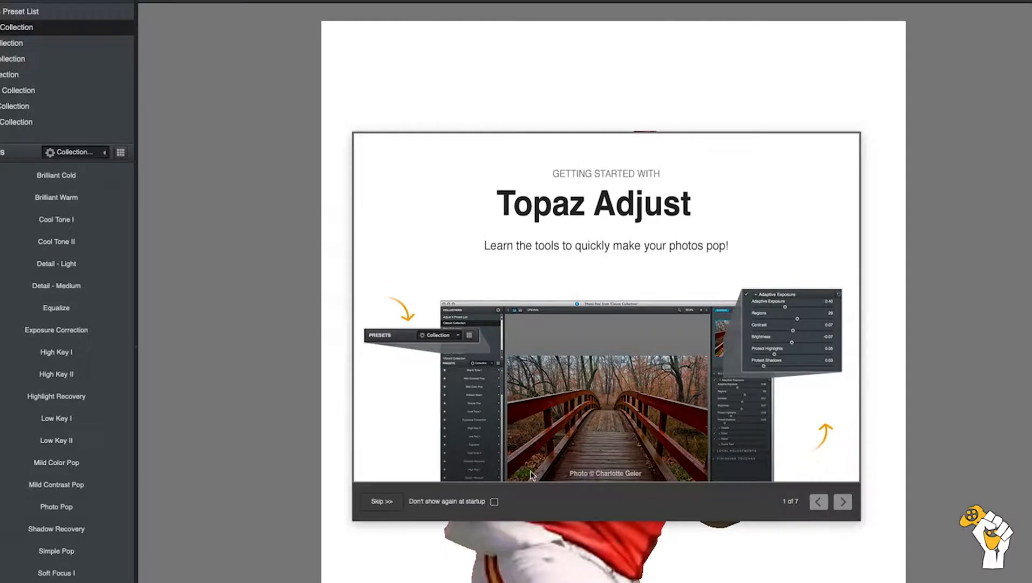
pyautogui.click(400, 503)
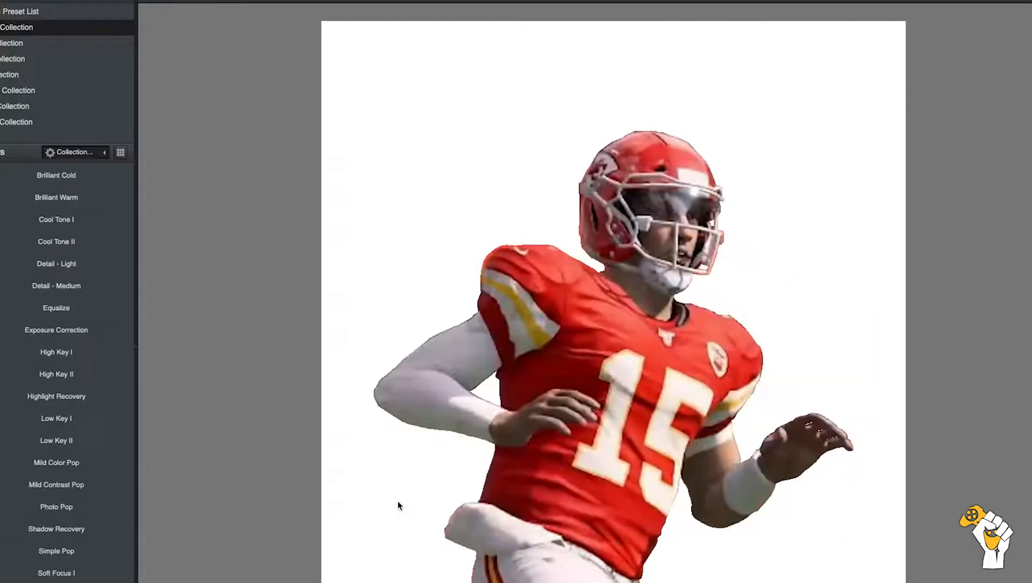
# Step: Show the Favorites presets, try Comic Book and Crisp on the player, and apply Dynamic Pop
pyautogui.click(104, 153)
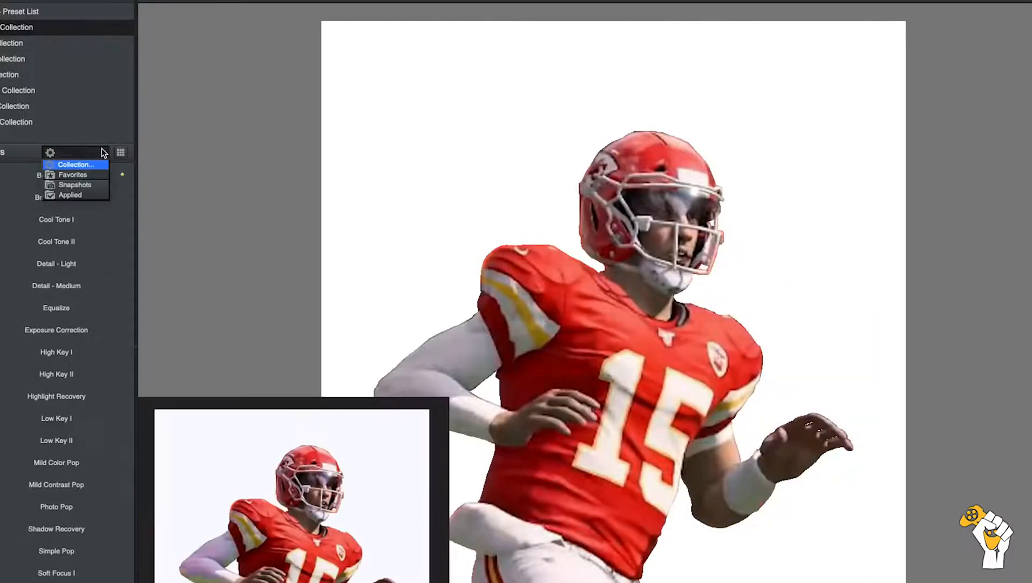
pyautogui.click(88, 173)
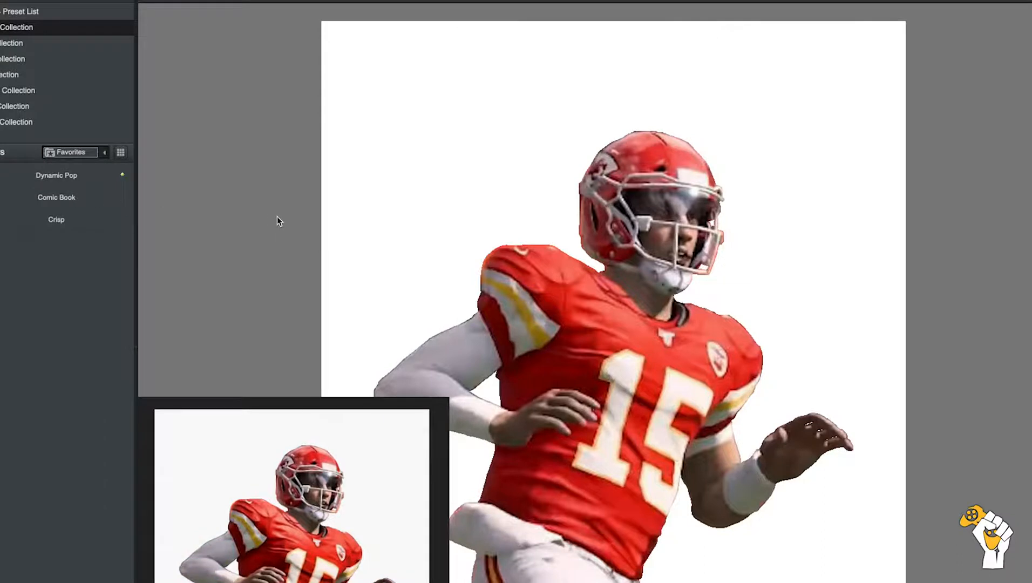
pyautogui.click(59, 200)
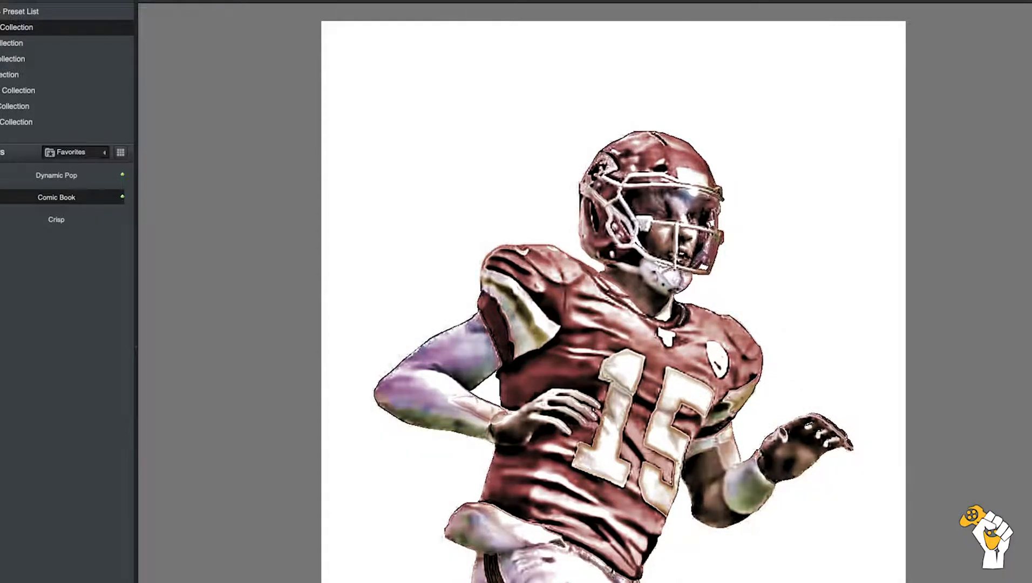
pyautogui.click(64, 219)
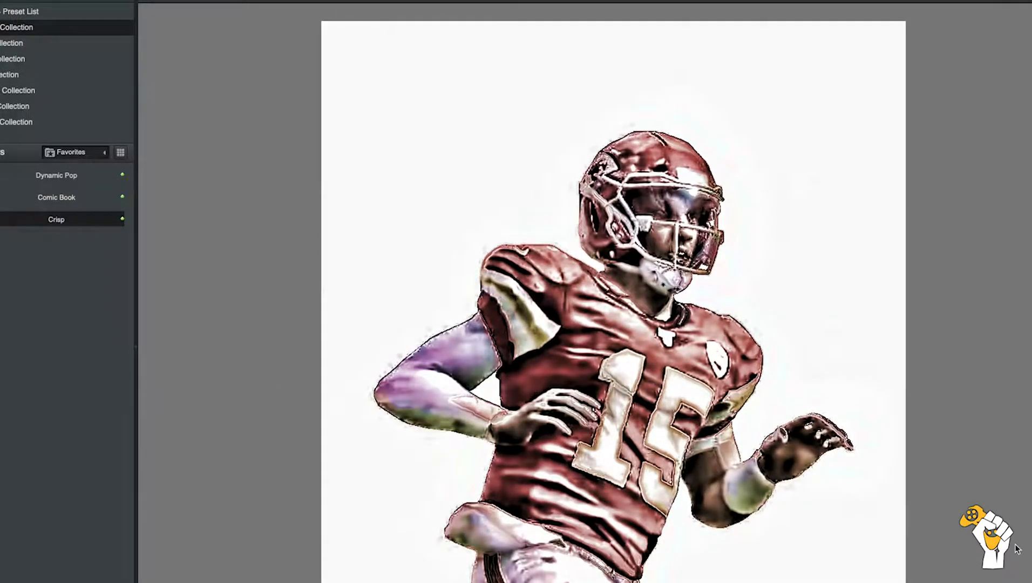
pyautogui.click(63, 176)
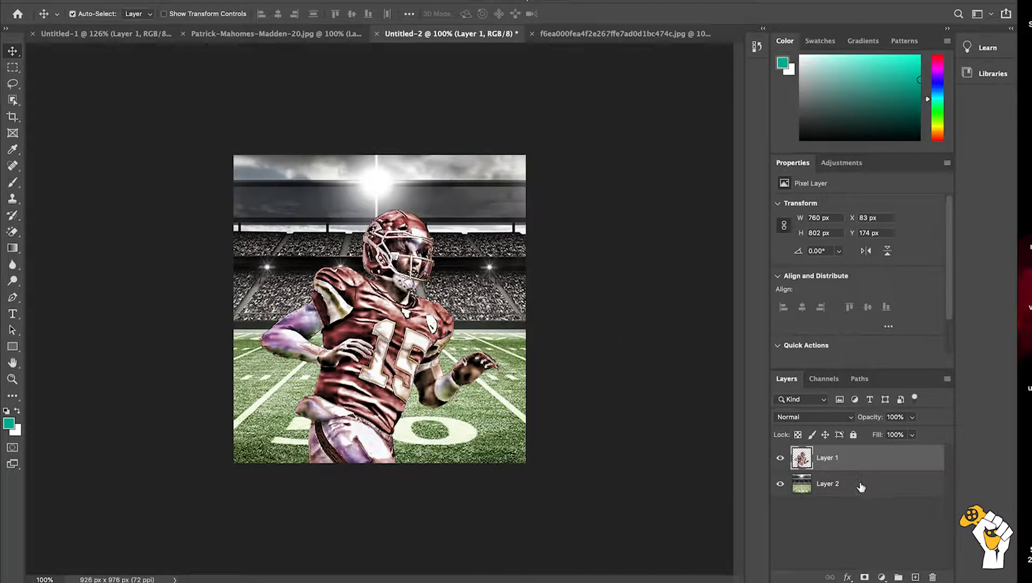
# Step: Add a drop shadow with the default settings to the player layer
pyautogui.doubleClick(874, 466)
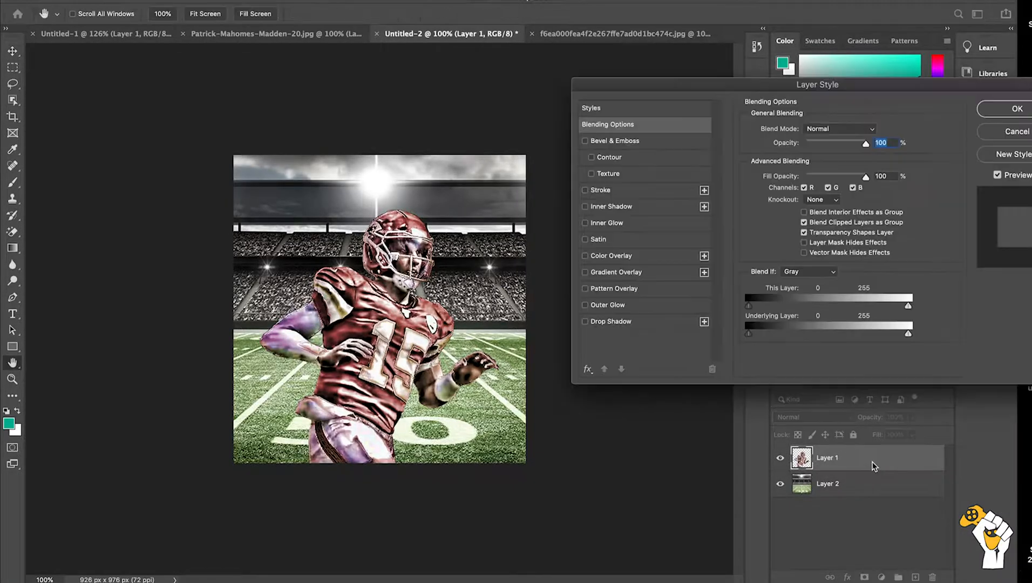
pyautogui.click(590, 321)
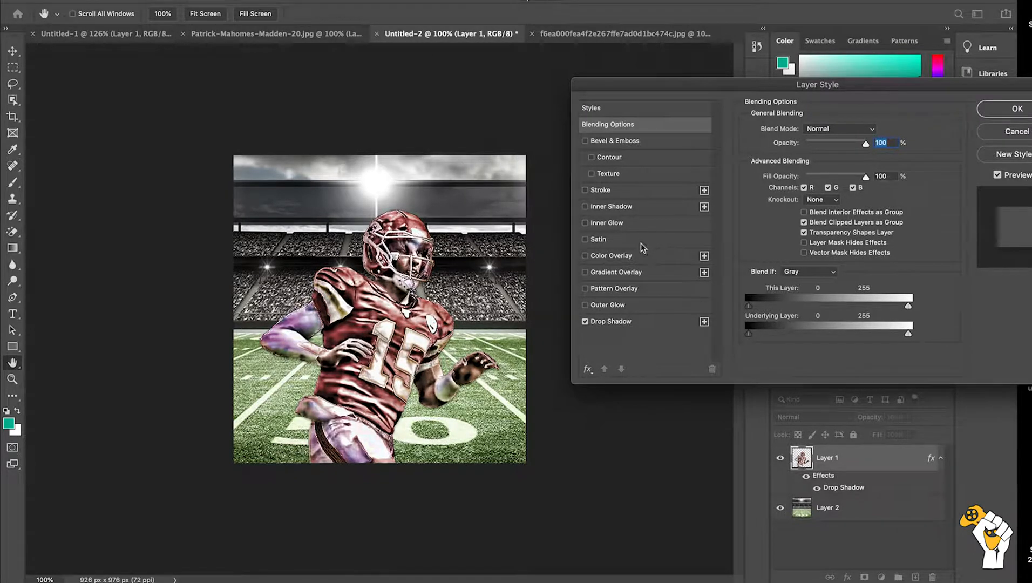
pyautogui.click(1016, 108)
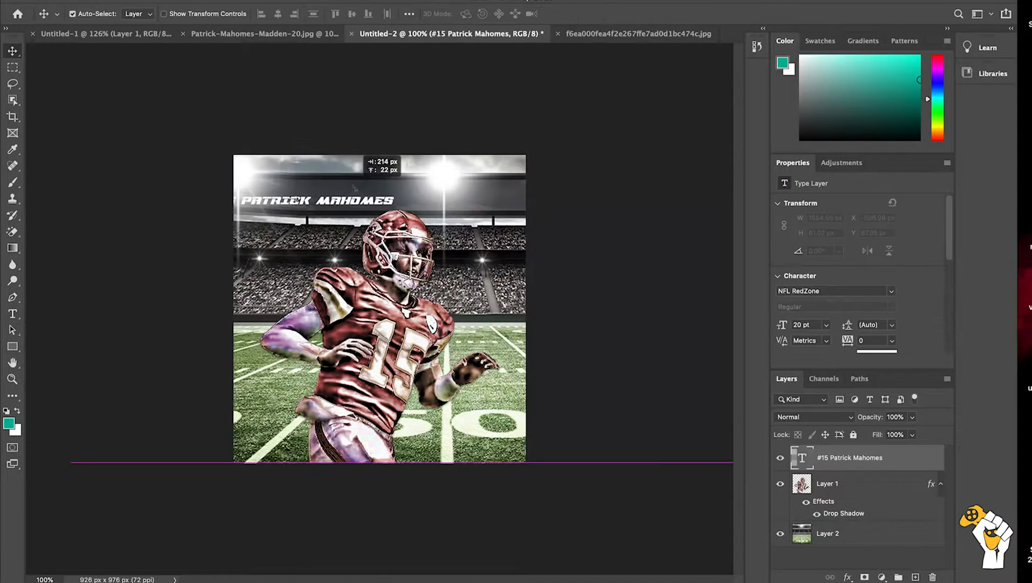
# Step: Add the white text "#15 Patrick Mahomes" across the dark upper band of the stadium, above the player layer
pyautogui.click(354, 189)
pyautogui.moveTo(353, 189); pyautogui.dragTo(238, 201)
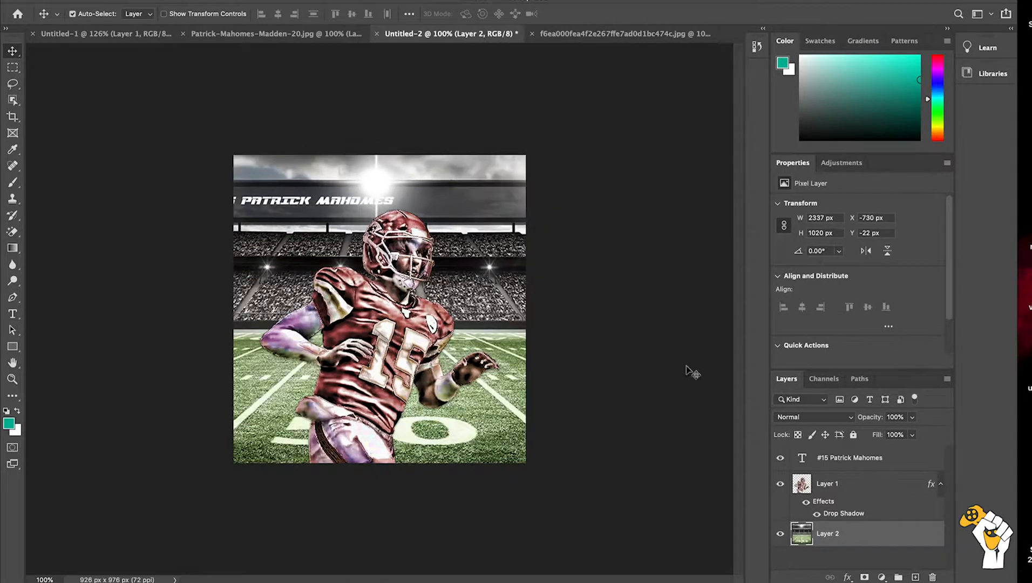
pyautogui.click(836, 455)
pyautogui.moveTo(357, 201)
pyautogui.mouseDown()
pyautogui.moveTo(402, 193)
pyautogui.moveTo(352, 200)
pyautogui.mouseUp()
# Step: Move the name text to the lower-right corner of the canvas and scale it down to about 361 x 18 px
pyautogui.click(846, 461)
pyautogui.moveTo(278, 204); pyautogui.dragTo(394, 401)
pyautogui.moveTo(410, 420); pyautogui.dragTo(434, 458)
pyautogui.hotkey('ctrl', 't')
pyautogui.press('Return')
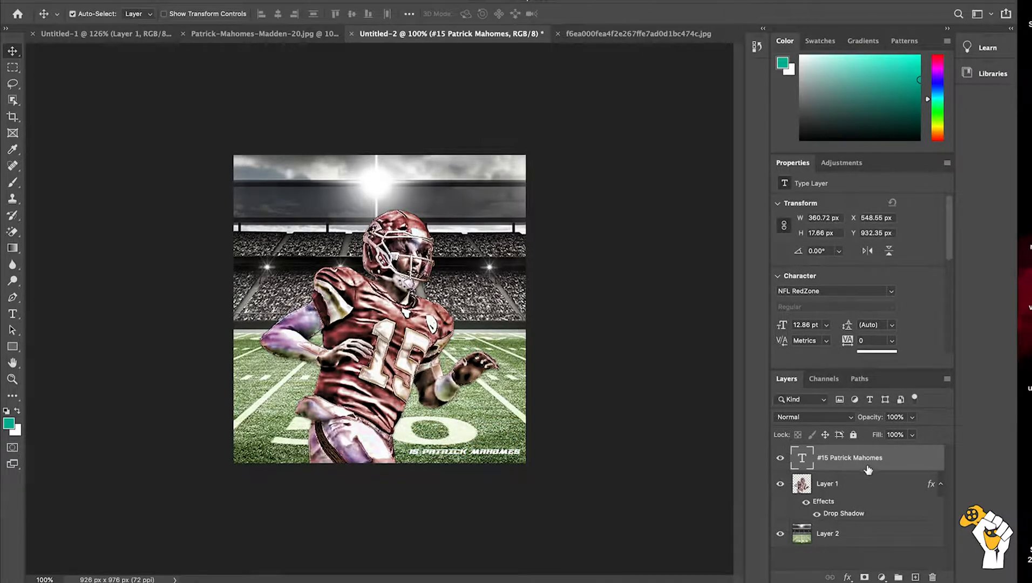
# Step: Add a drop shadow and a black inside stroke of 1 px to the name text
pyautogui.doubleClick(891, 460)
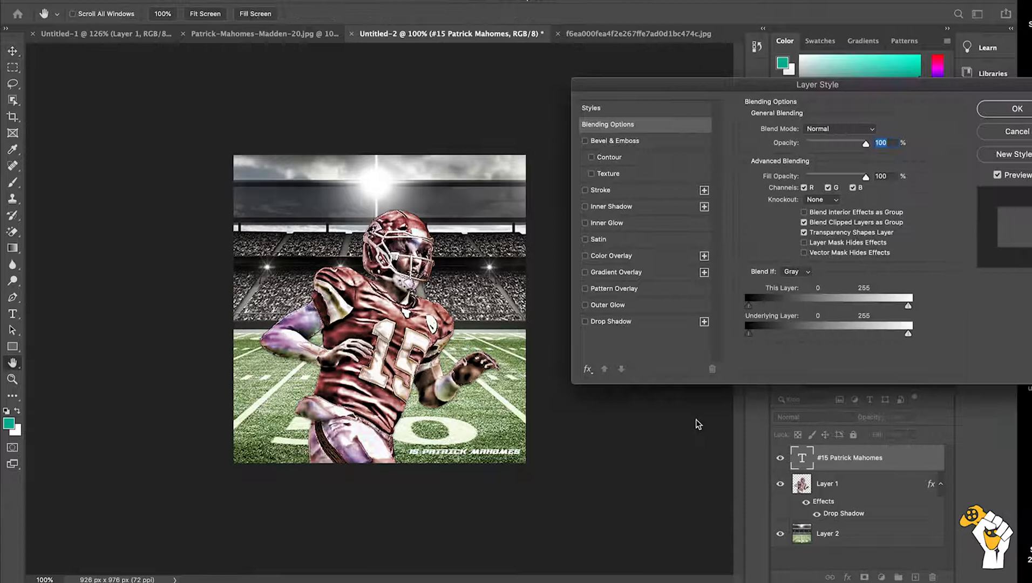
pyautogui.click(597, 324)
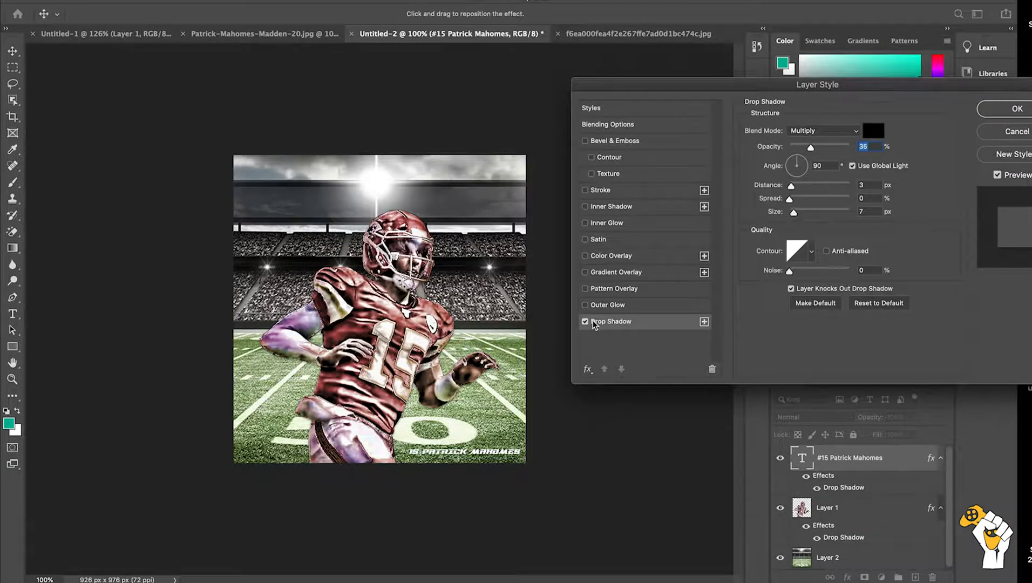
pyautogui.click(586, 190)
pyautogui.click(667, 185)
pyautogui.write('1')
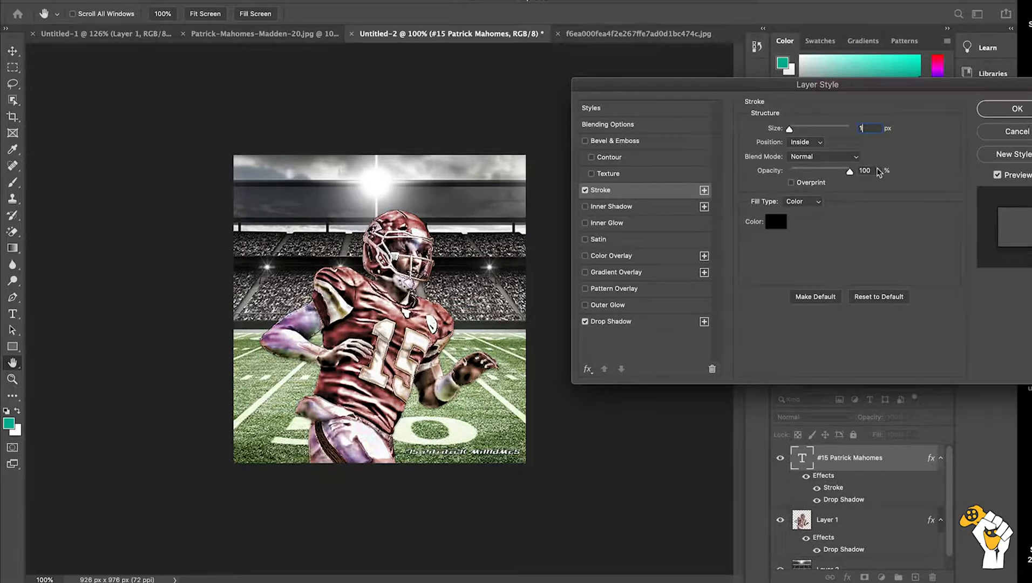
pyautogui.click(1025, 107)
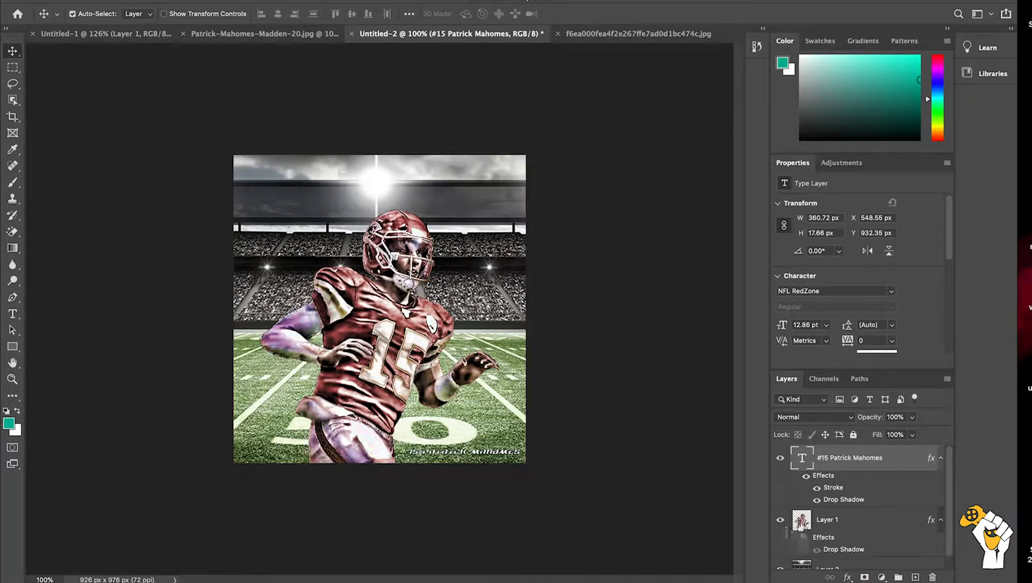
# Step: Undo the name text, the player's drop shadow, Topaz effect and scaling, and the layer reordering, back to the full-size player beneath the stadium
pyautogui.press('super+z')
pyautogui.press('super+z')
pyautogui.press('super+z')
pyautogui.press('super+z')
pyautogui.press('super+z')
pyautogui.press('super+z')
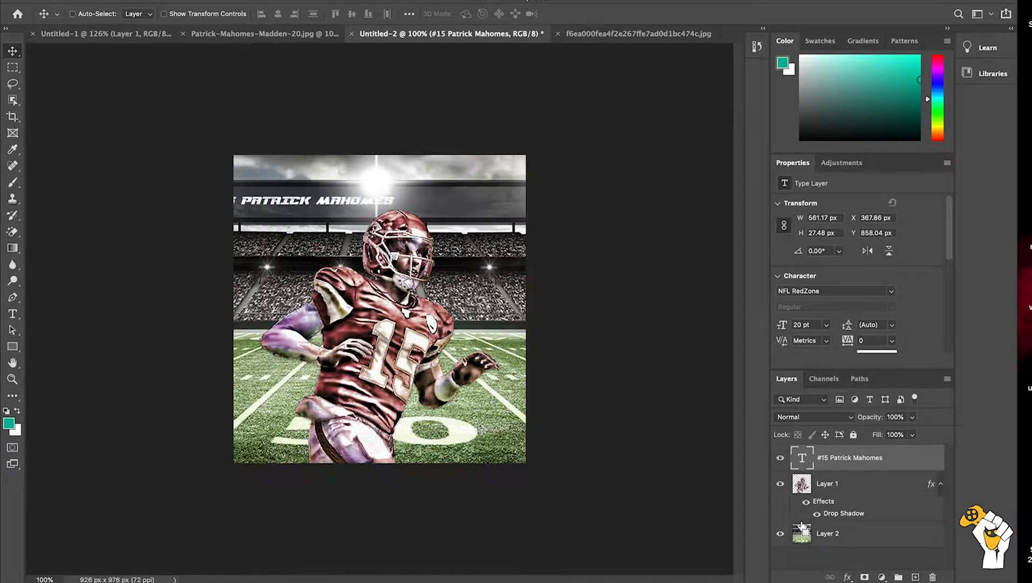
pyautogui.press('super+z')
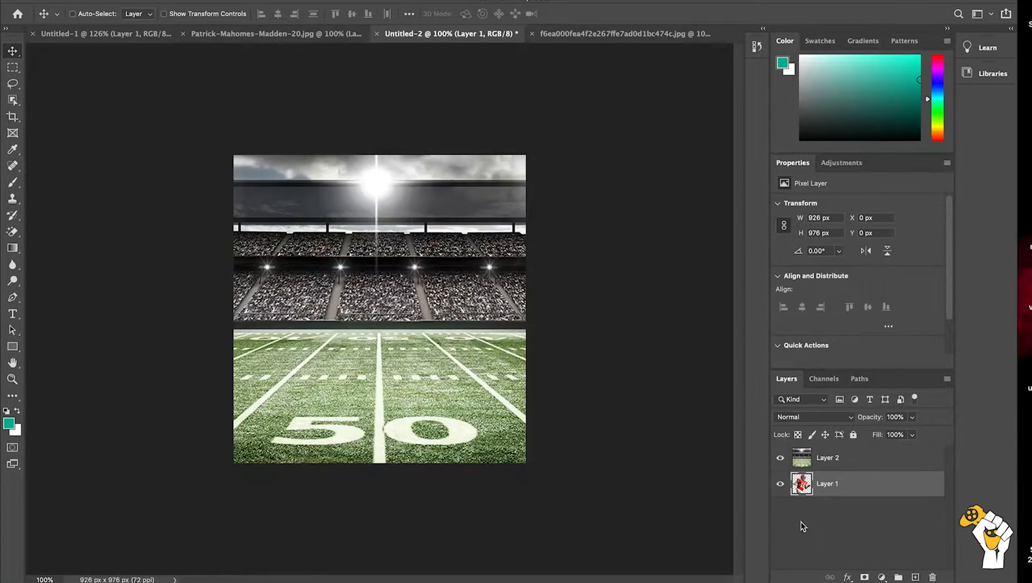
# Step: Hide the stadium layer and examine the edges of the player cut-out up close
pyautogui.click(780, 458)
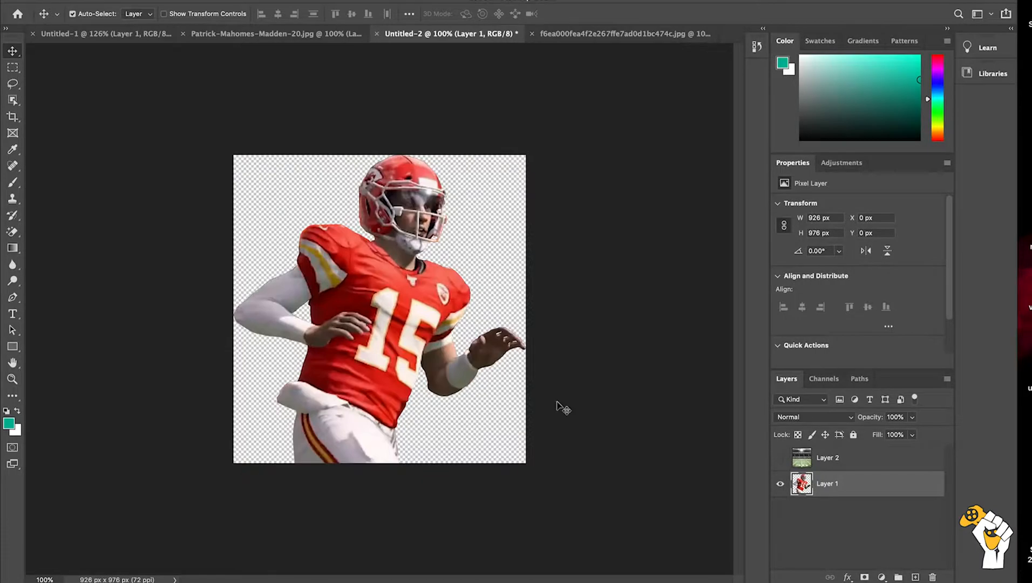
pyautogui.scroll(6, 490, 384)
pyautogui.scroll(6, 490, 384)
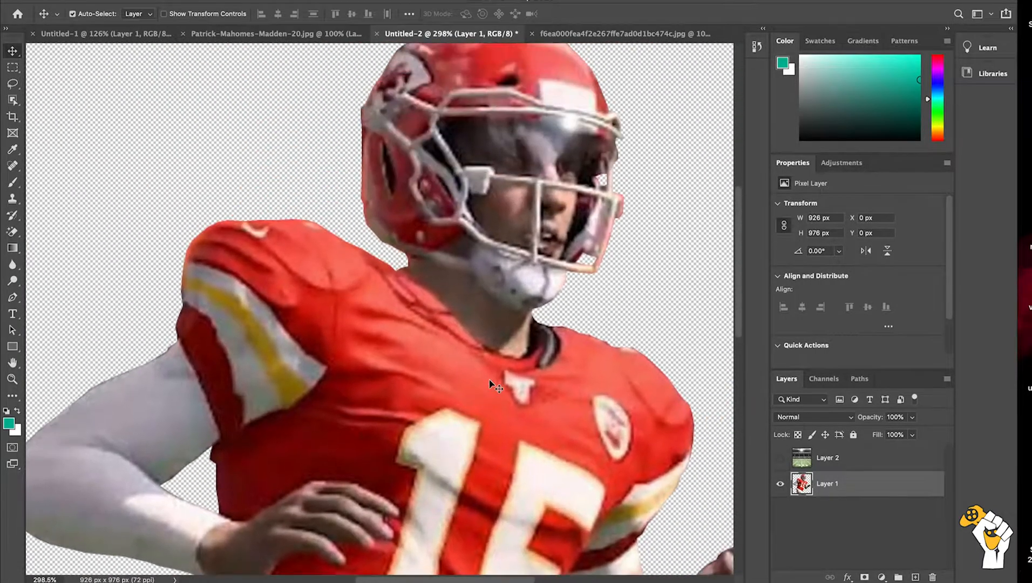
pyautogui.hscroll(5, 490, 384)
pyautogui.scroll(-10, 490, 385)
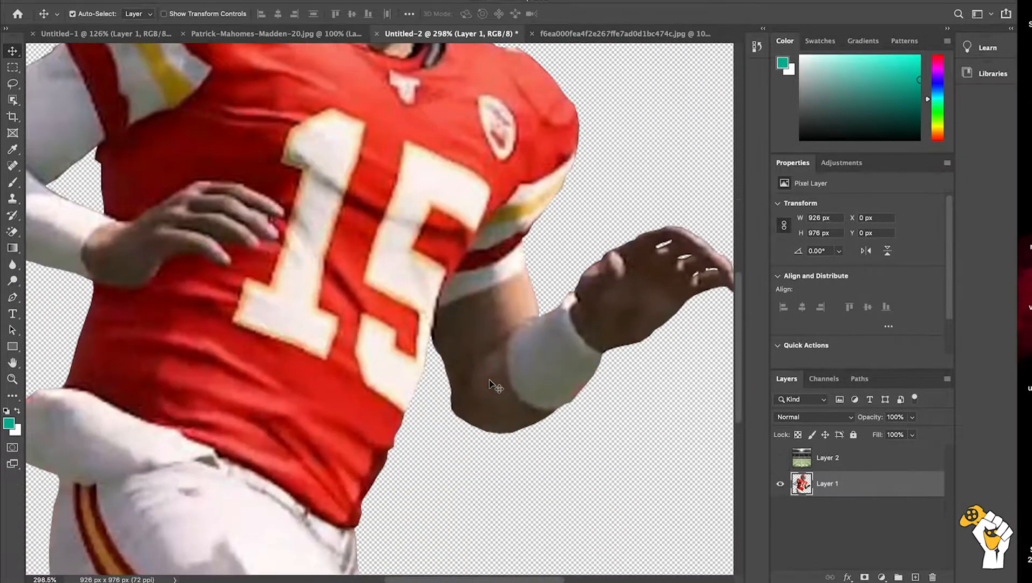
pyautogui.scroll(-10, 490, 384)
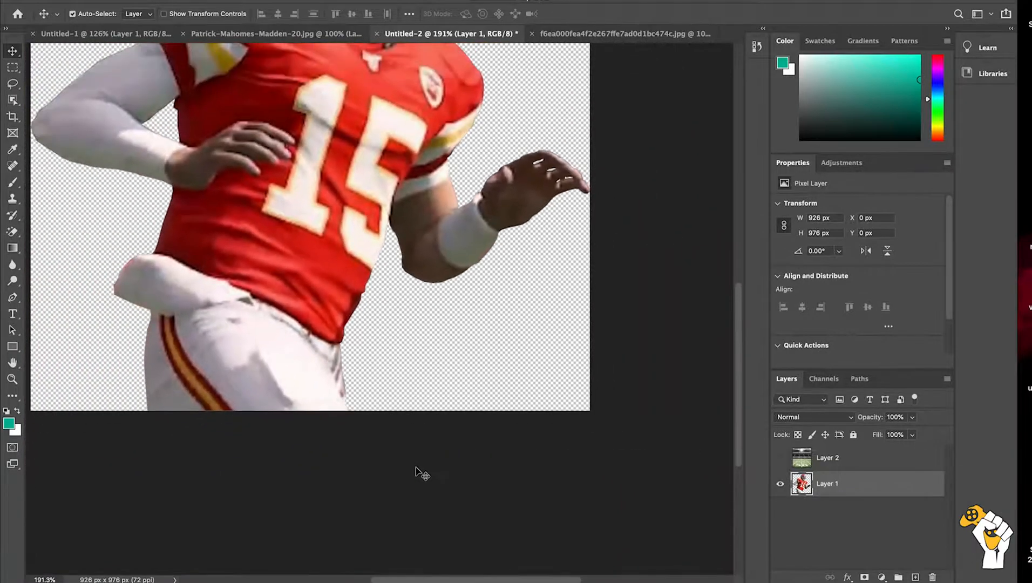